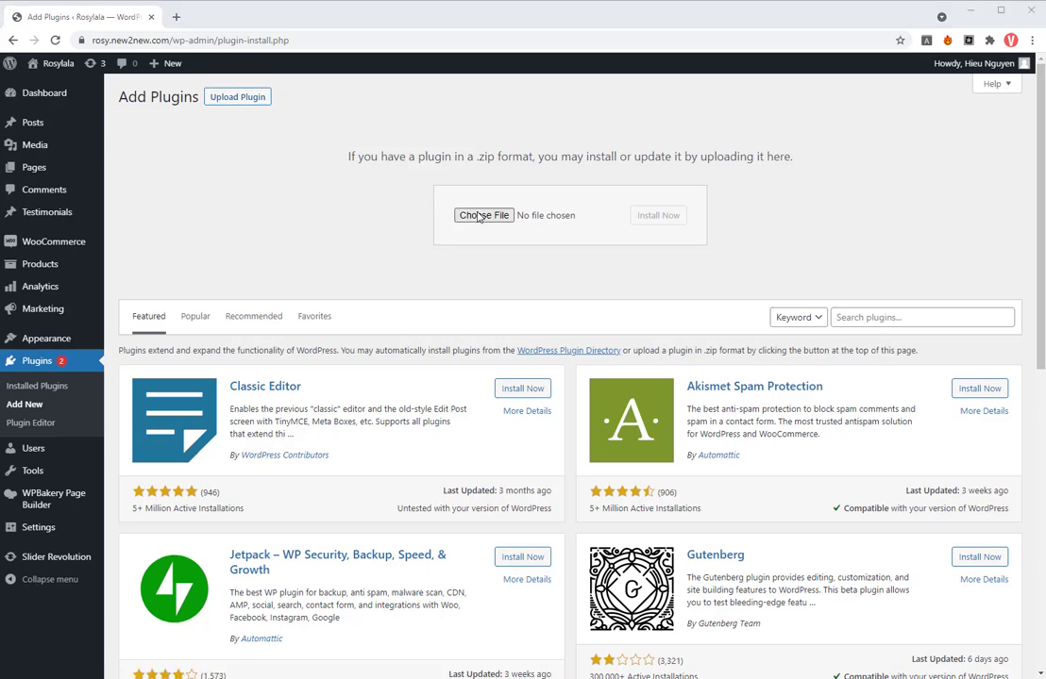
- Install the plugin from woocommerce-checkout-upsell-funnel (13).zip in the WOOCOMMERCE CHECKOUT FUNNEL folder on DATA (D:) and activate it
click(56, 286)
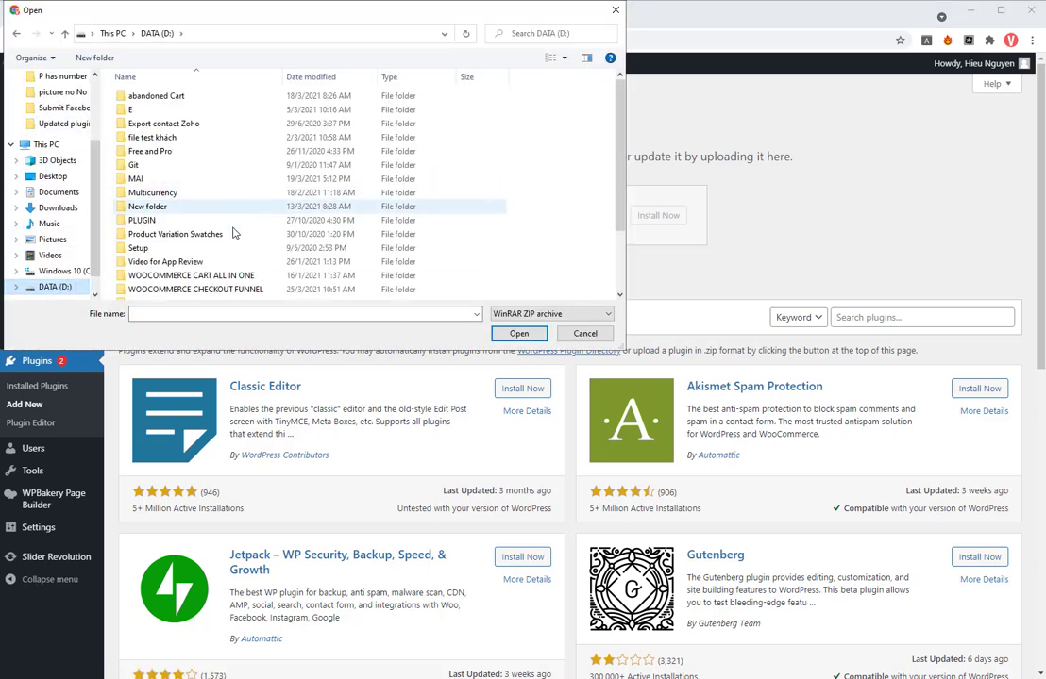
click(232, 290)
click(232, 291)
double_click(232, 290)
click(281, 290)
double_click(281, 289)
double_click(192, 94)
click(672, 223)
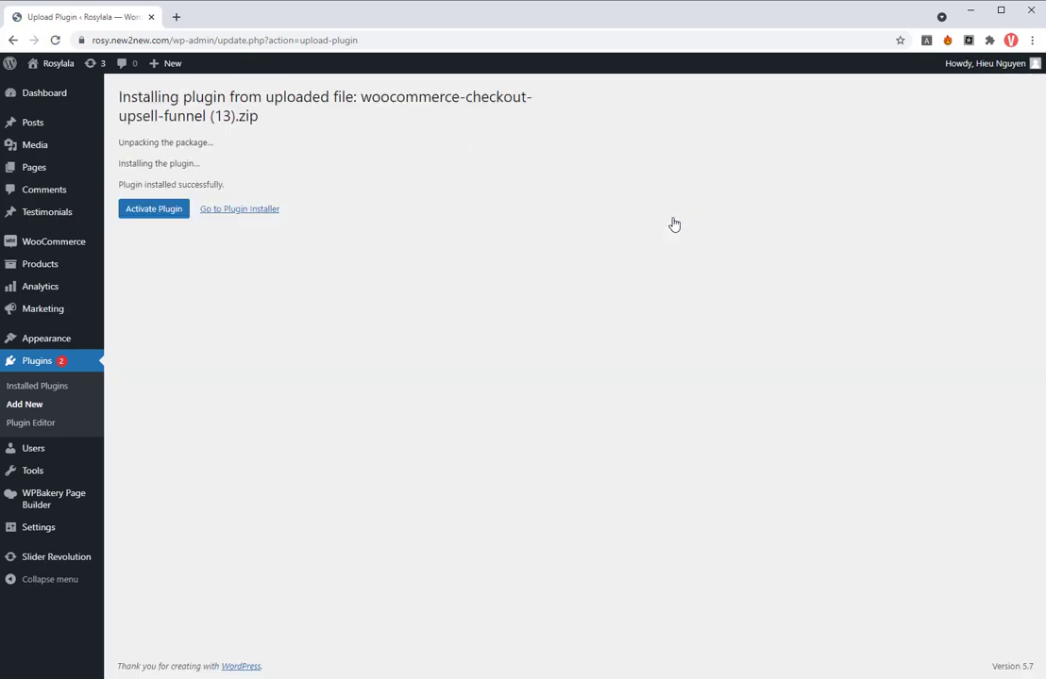
click(156, 213)
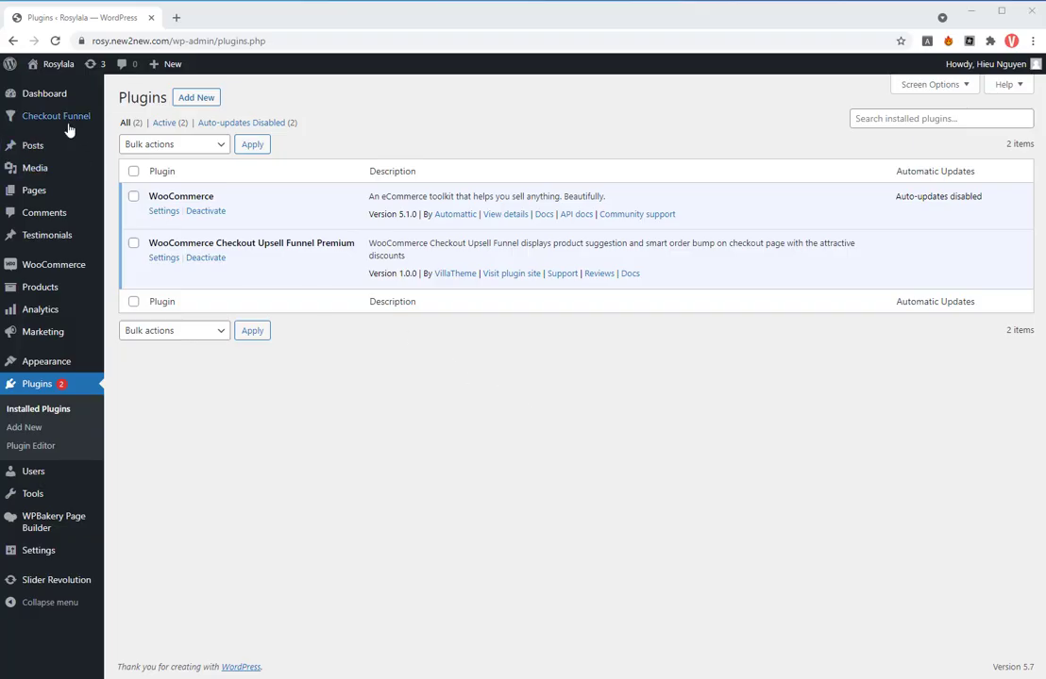
- In the Upsell Funnel general settings, enable the funnel and allow coupons to apply to recommended products
click(148, 121)
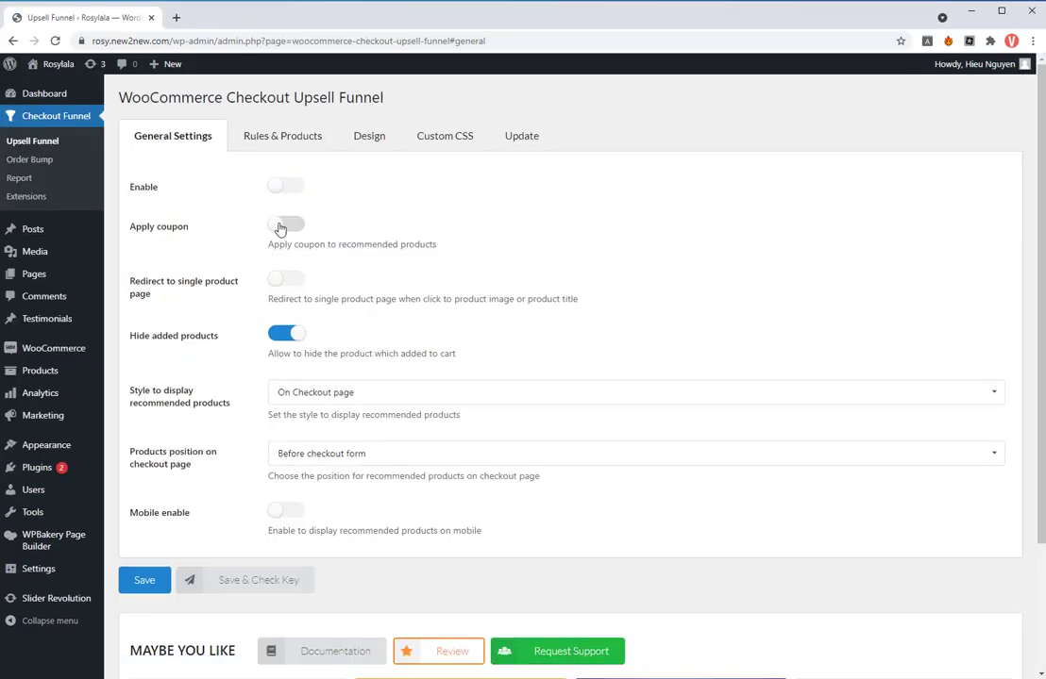
click(278, 186)
click(300, 228)
- Display recommended products on the checkout page, positioned before the checkout form, and save the general settings
click(415, 398)
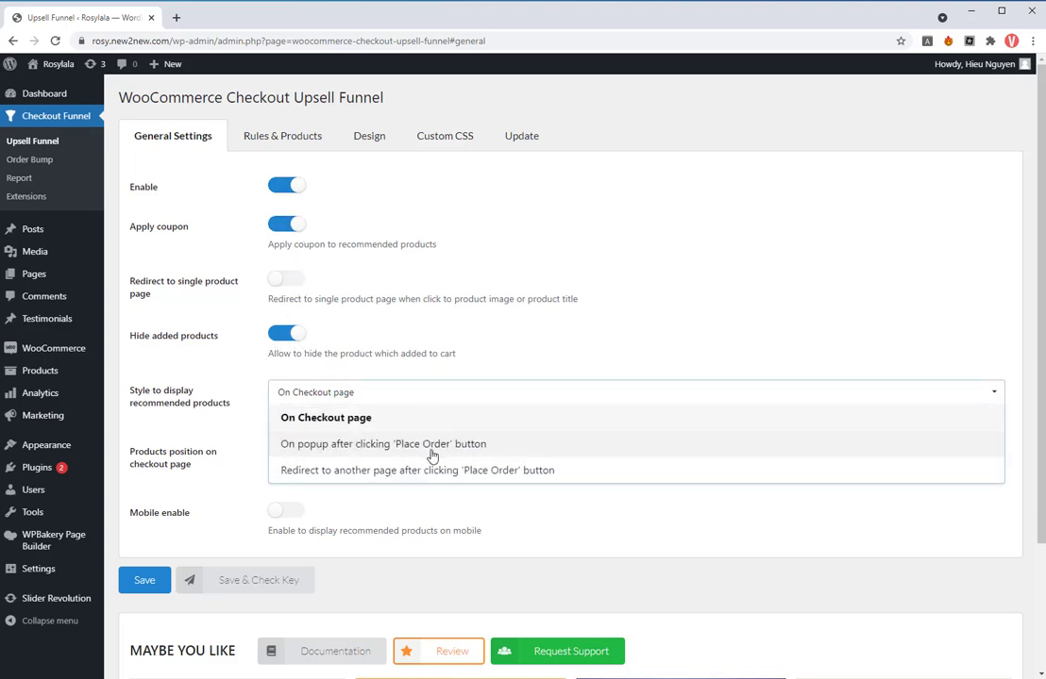
click(420, 418)
click(421, 457)
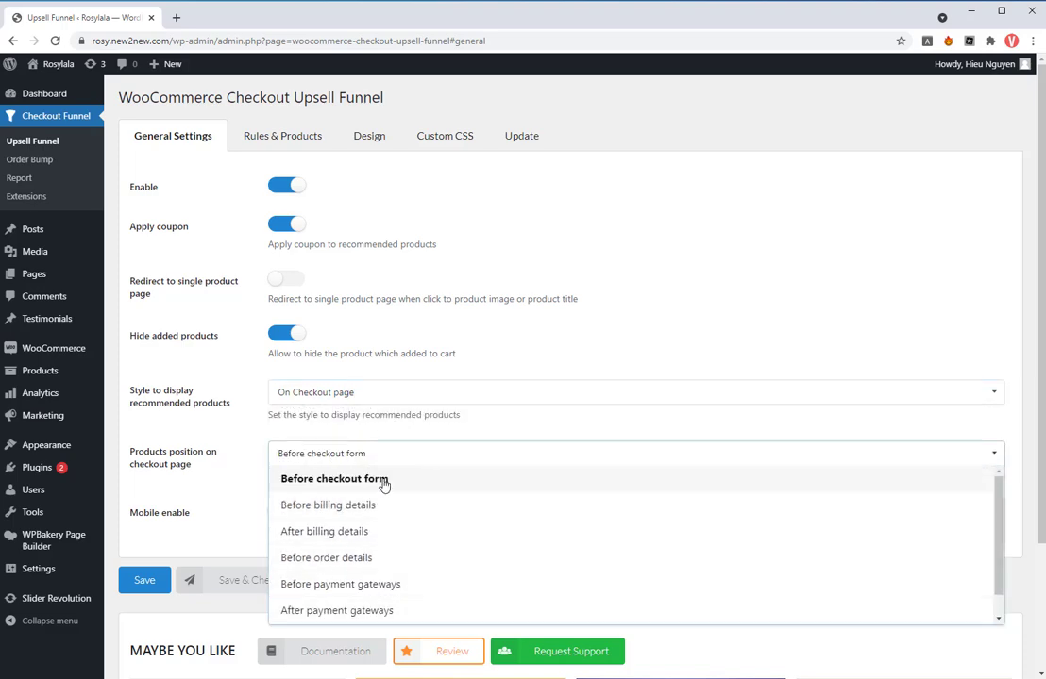
click(385, 482)
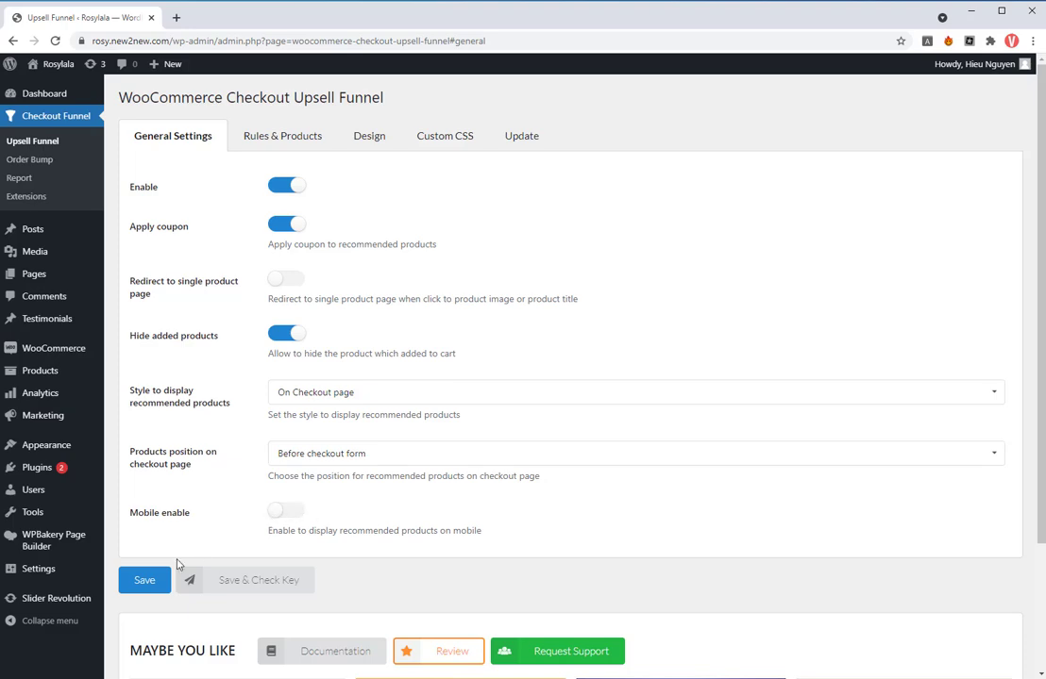
click(148, 591)
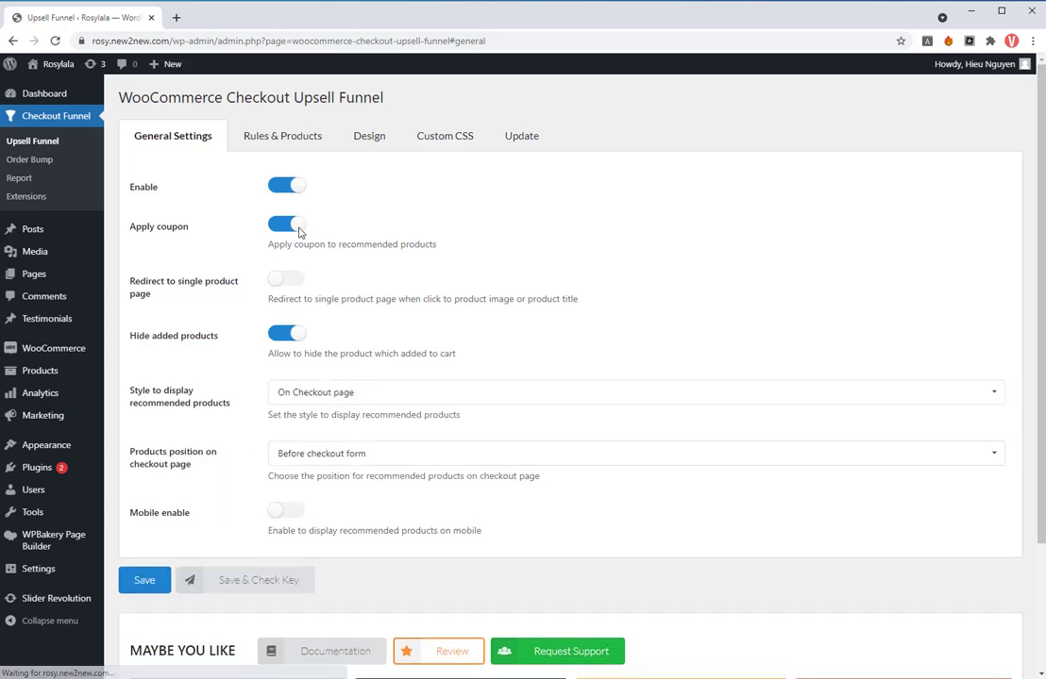
- Rename the first upsell rule as "Upsell products new"
click(277, 138)
click(251, 315)
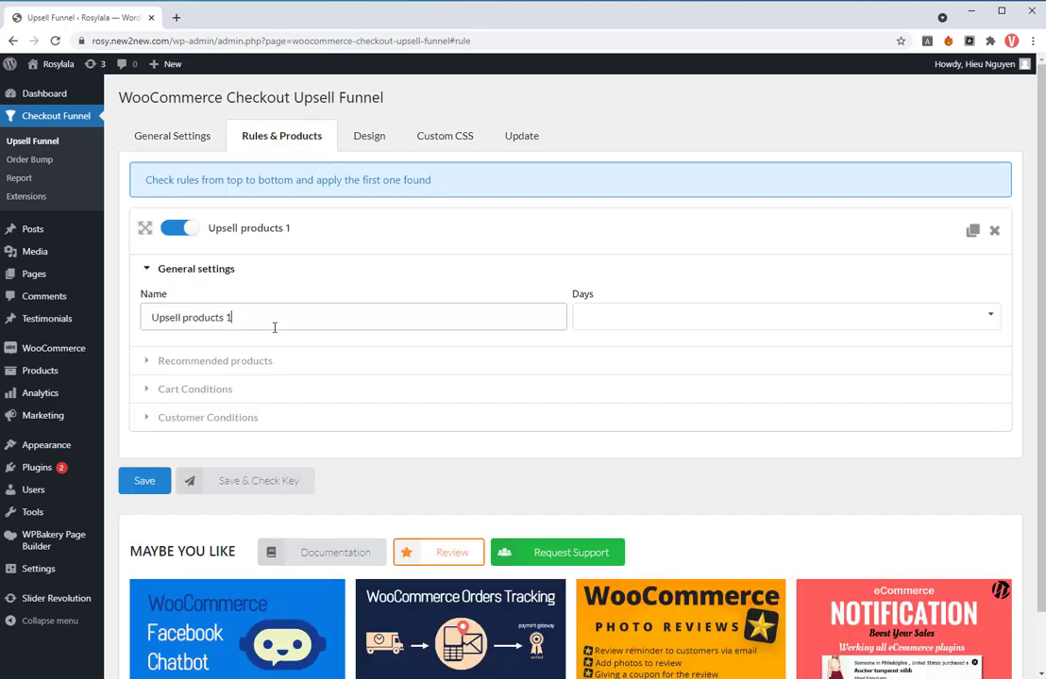
key(BackSpace)
text(ne)
click(639, 318)
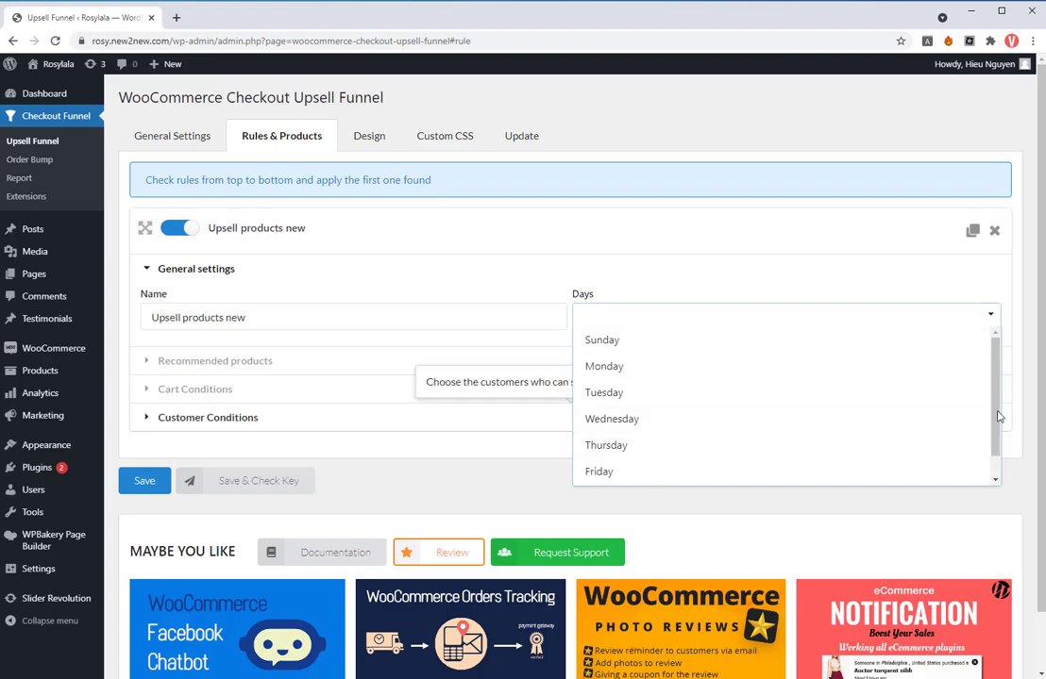
drag(996, 418, 996, 438)
click(907, 274)
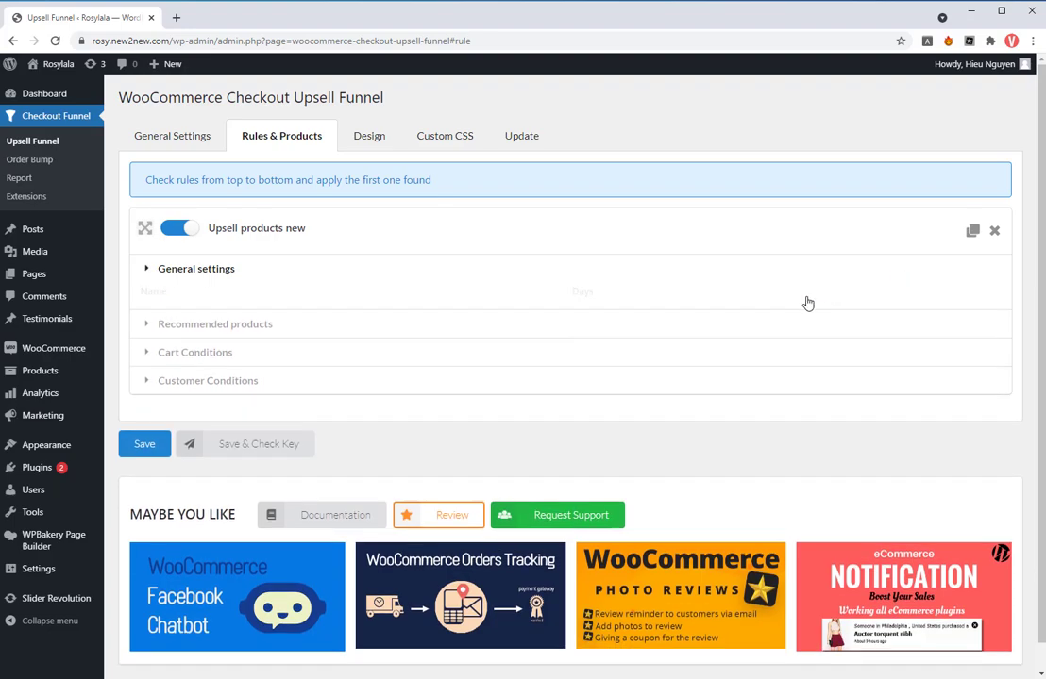
click(330, 271)
- For the rule's recommended products, set the type to Recently published products and the discount amount to 15 with Percentage(%) price
click(295, 362)
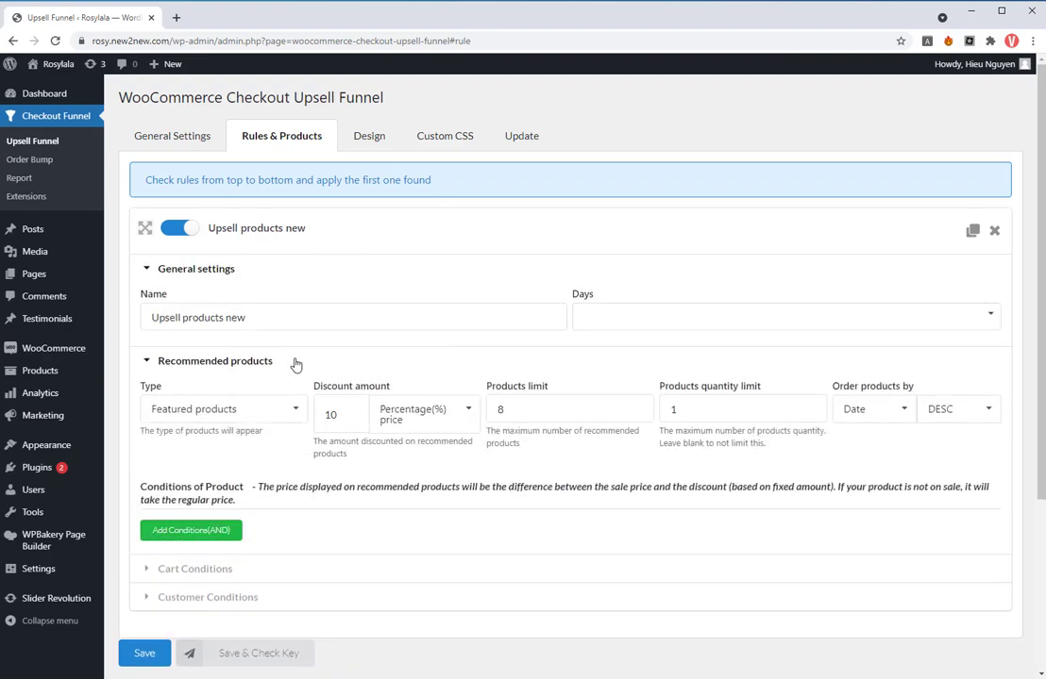
click(296, 408)
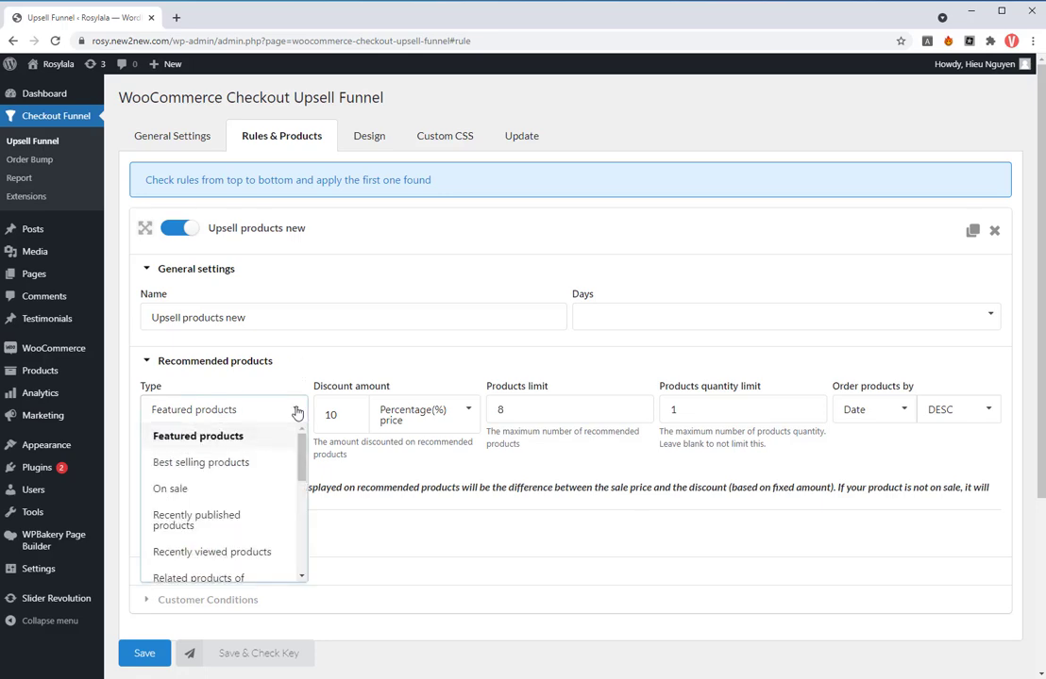
mouse_move(298, 456)
mouse_down()
mouse_move(302, 525)
mouse_move(301, 458)
mouse_up()
click(193, 483)
click(337, 415)
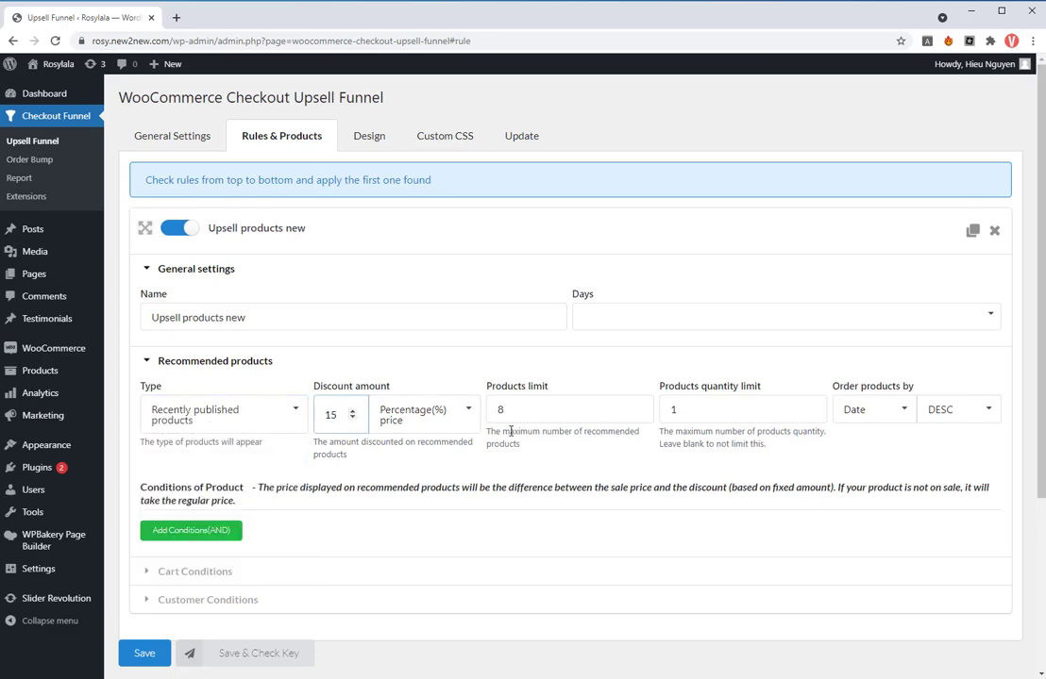
click(472, 425)
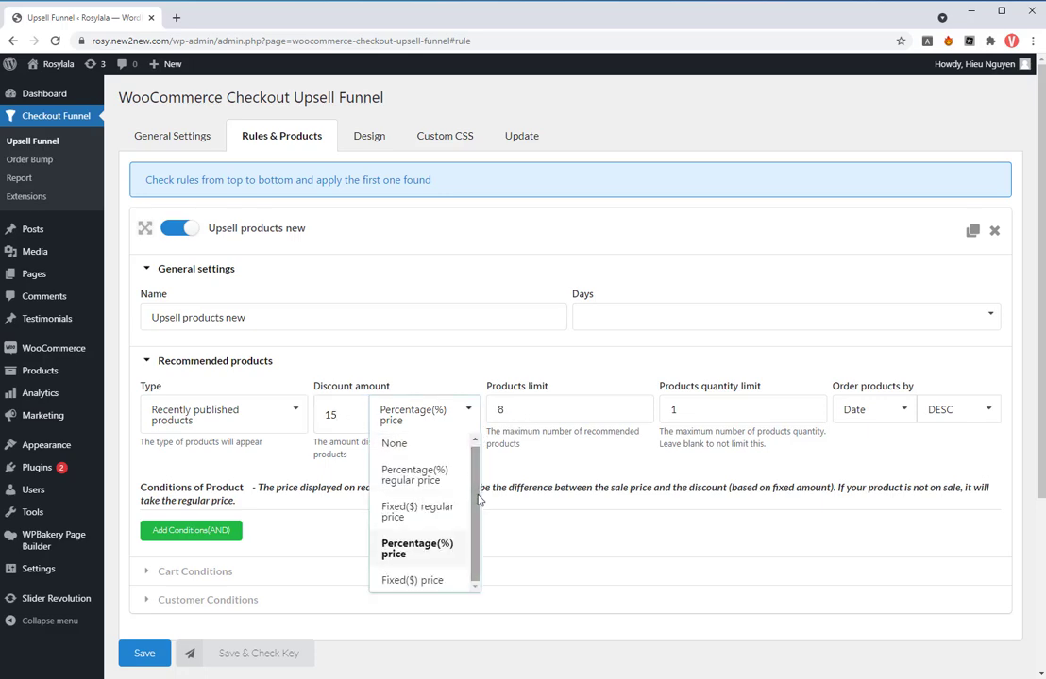
click(536, 410)
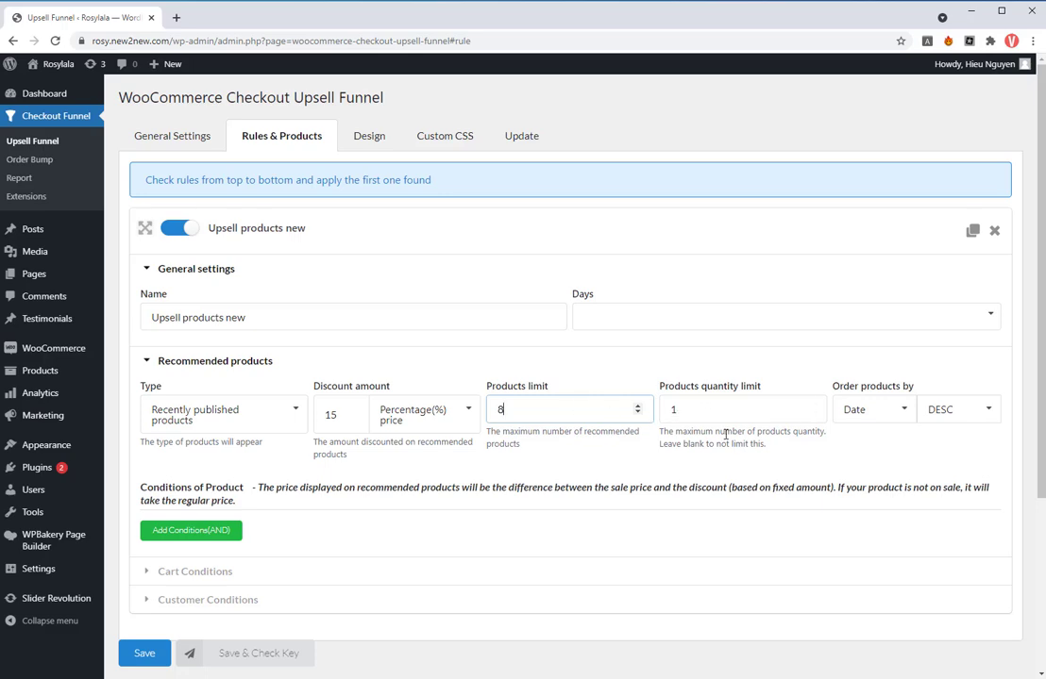
- Order the rule's recommended products by Random
click(905, 417)
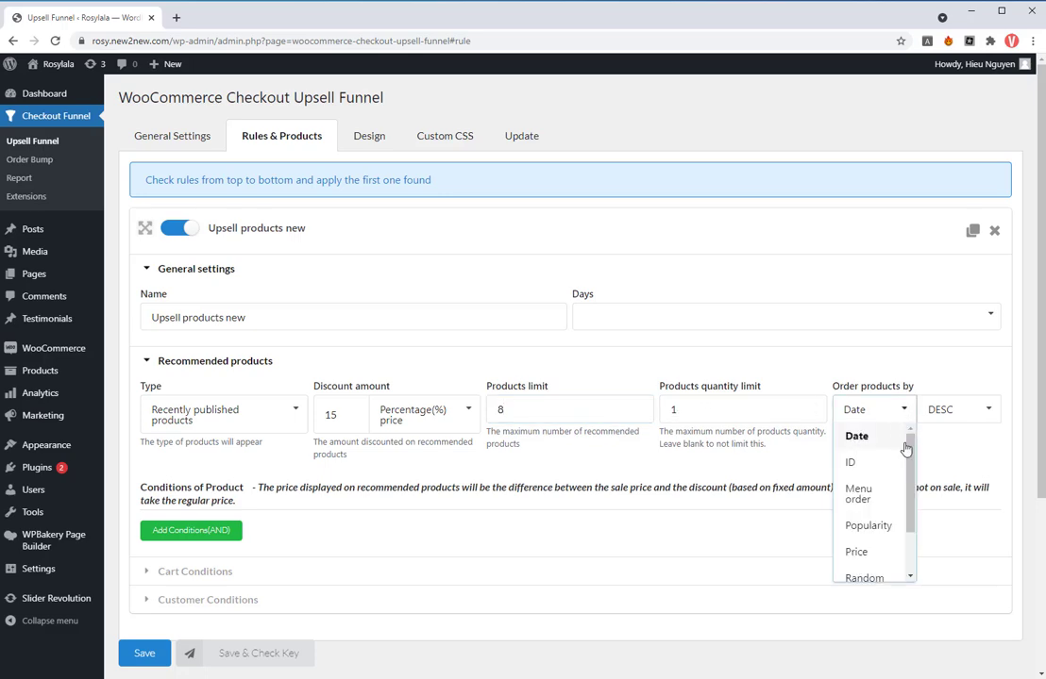
drag(905, 449, 895, 497)
click(862, 529)
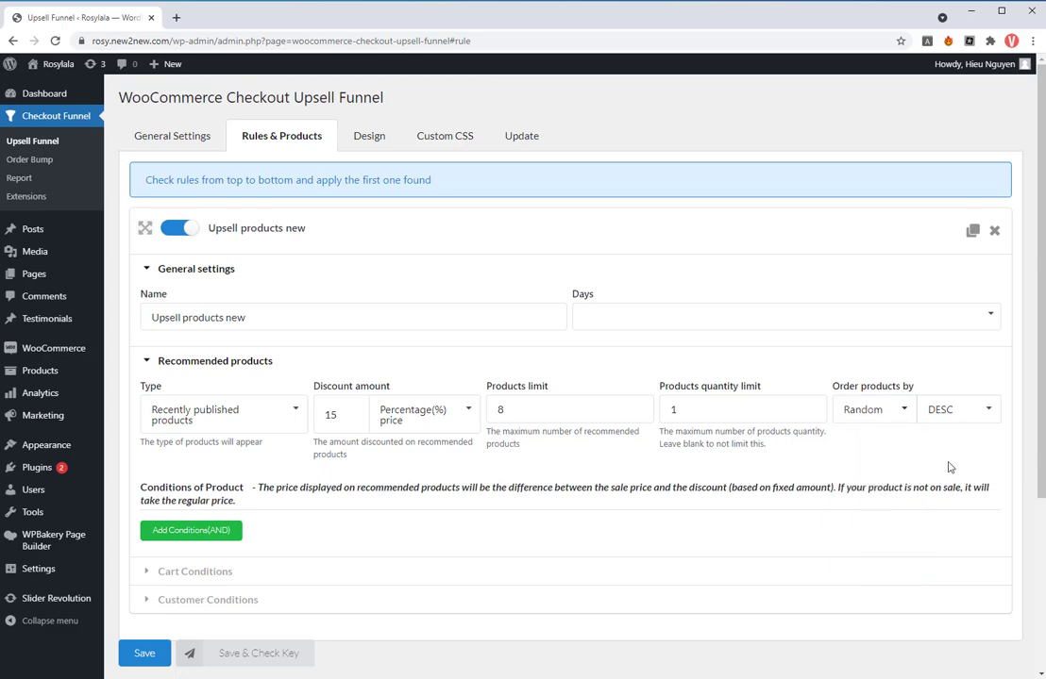
- Add a product condition to the rule requiring a product price of at least $15
scroll(359, 503, down, 1)
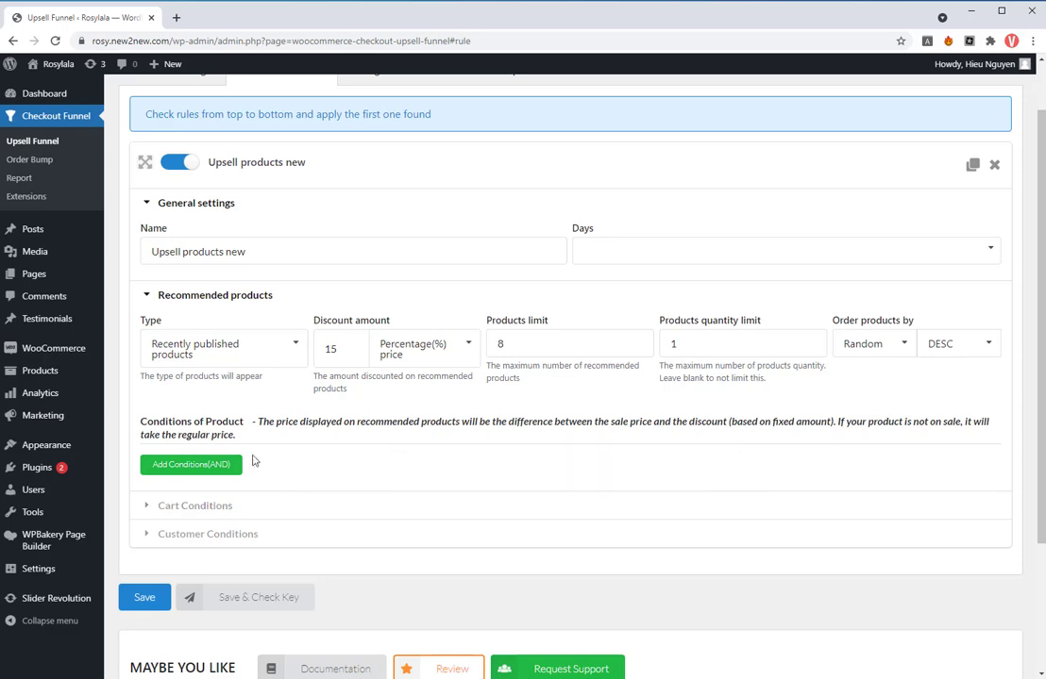
click(220, 469)
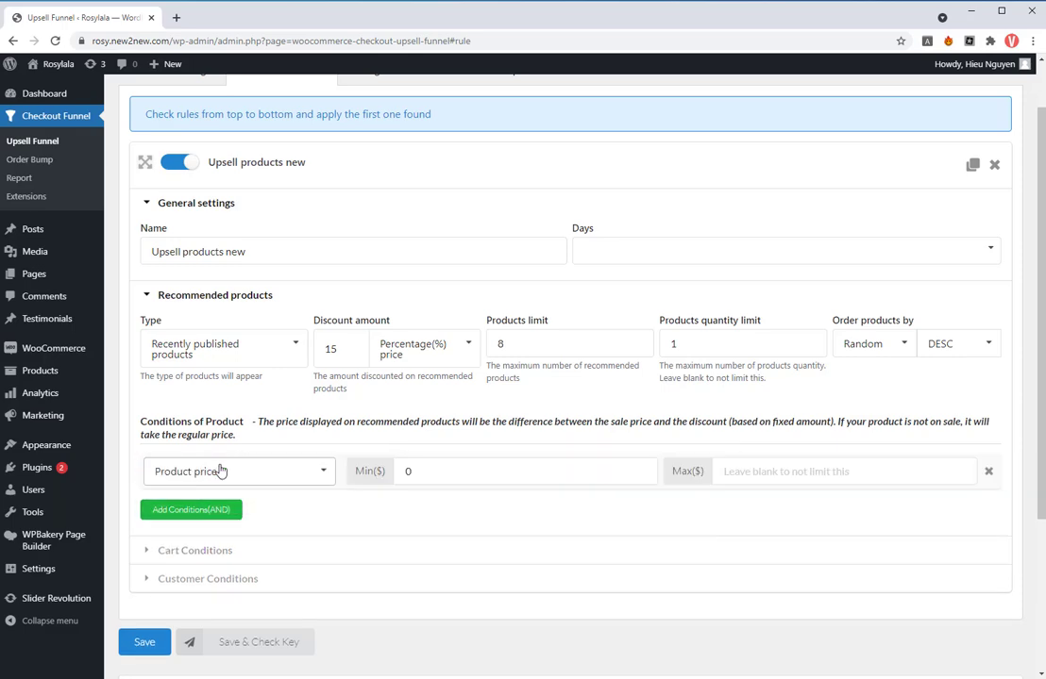
click(324, 472)
scroll(328, 529, down, 1)
scroll(252, 509, up, 1)
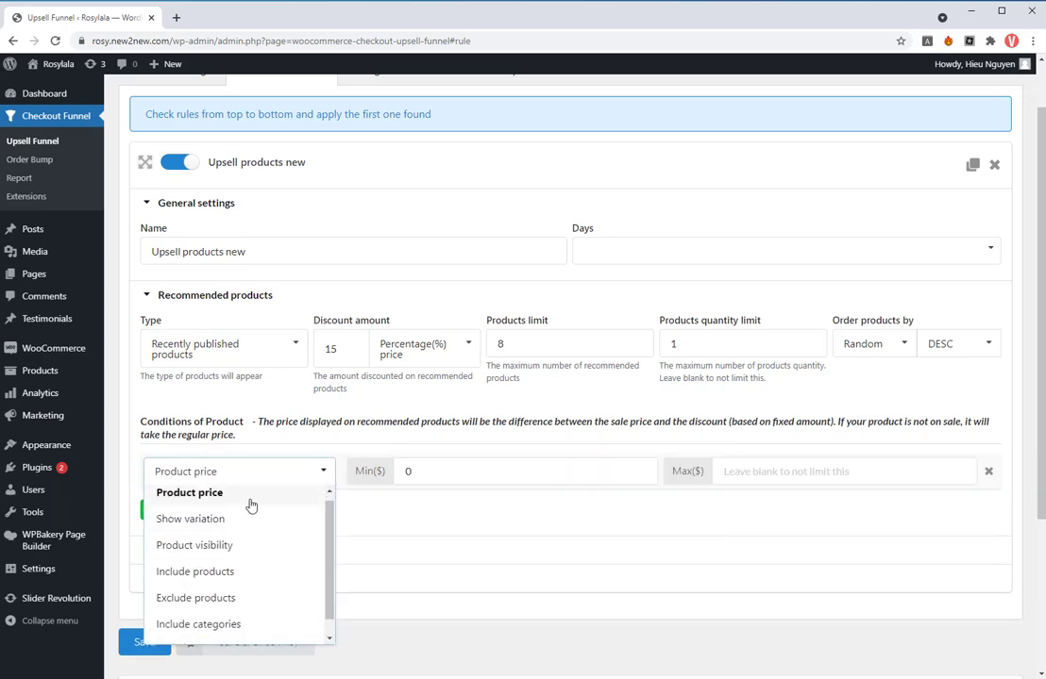
click(252, 498)
click(419, 474)
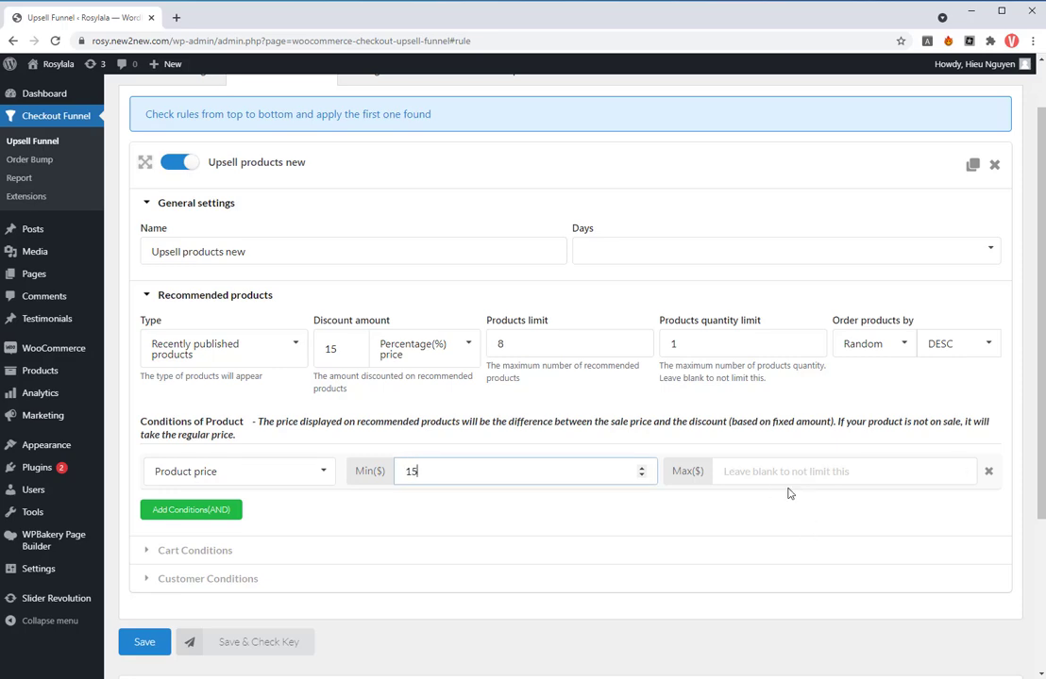
- Add a cart condition to the rule requiring a Cart Total of at least $50
click(331, 549)
scroll(311, 538, down, 2)
click(207, 459)
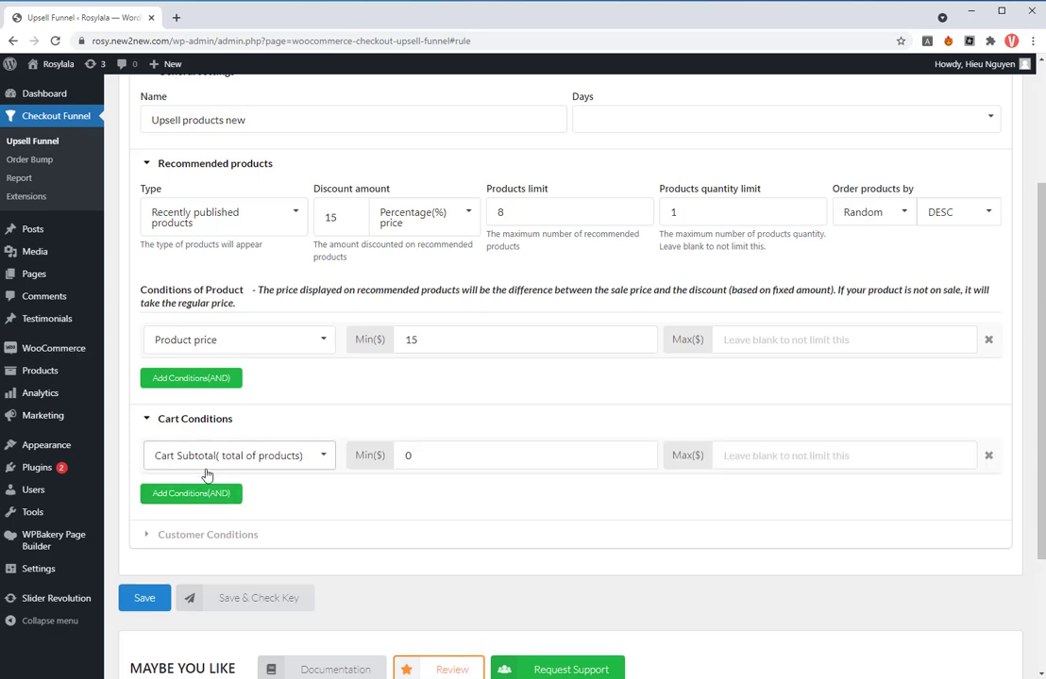
click(323, 458)
click(283, 509)
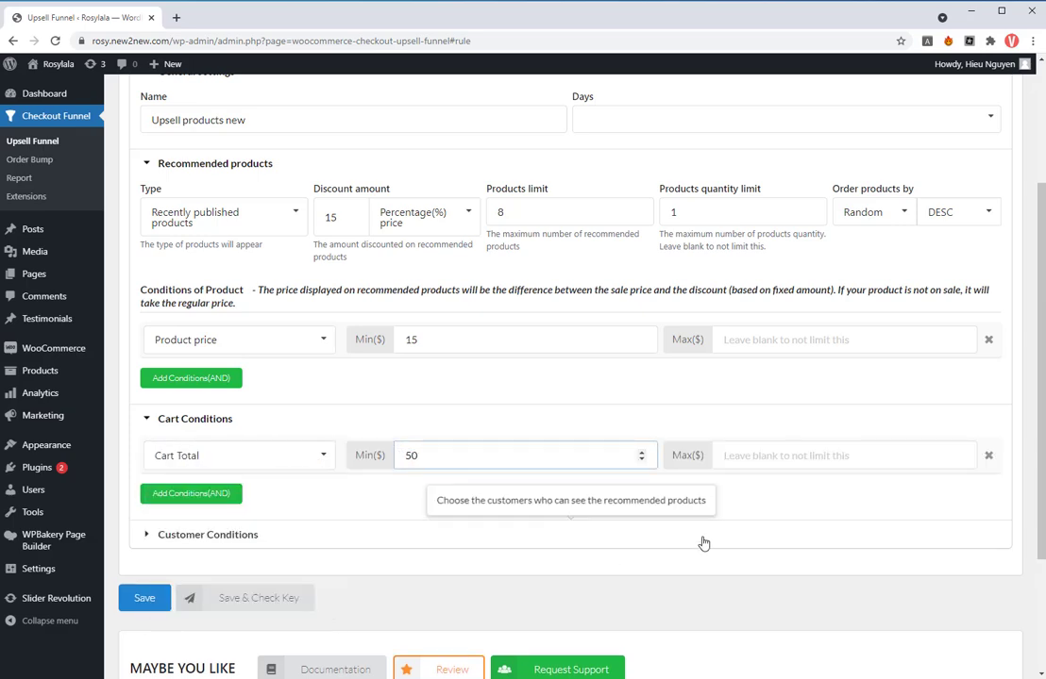
- Add a customer condition limiting the rule to customers who are logged in, and save the rule
click(255, 534)
scroll(279, 549, down, 1)
click(202, 509)
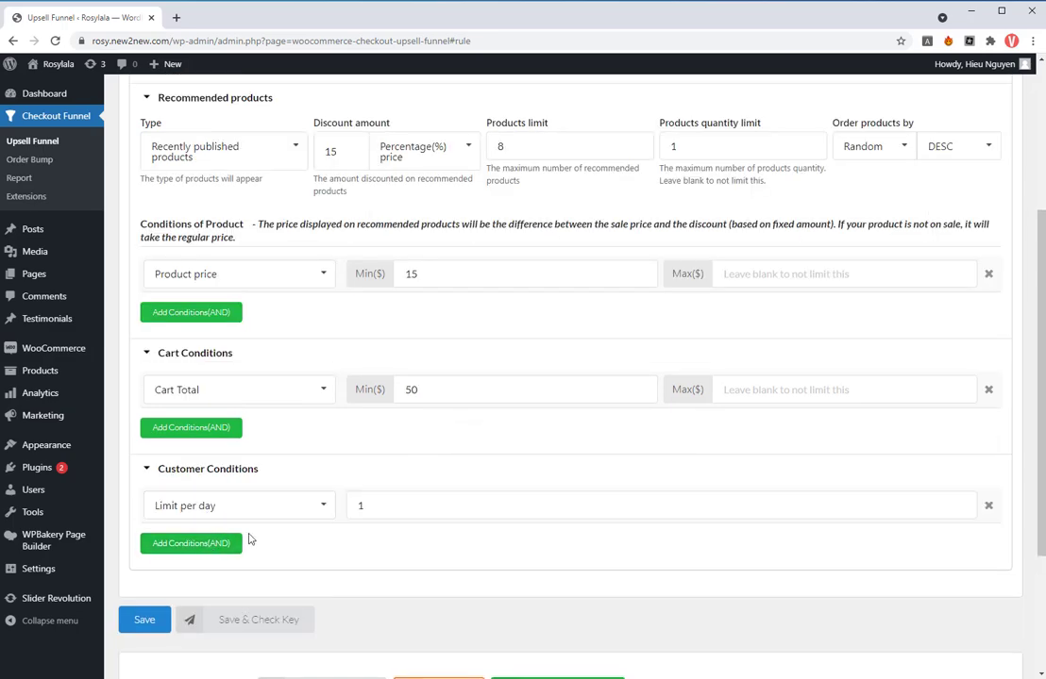
click(321, 506)
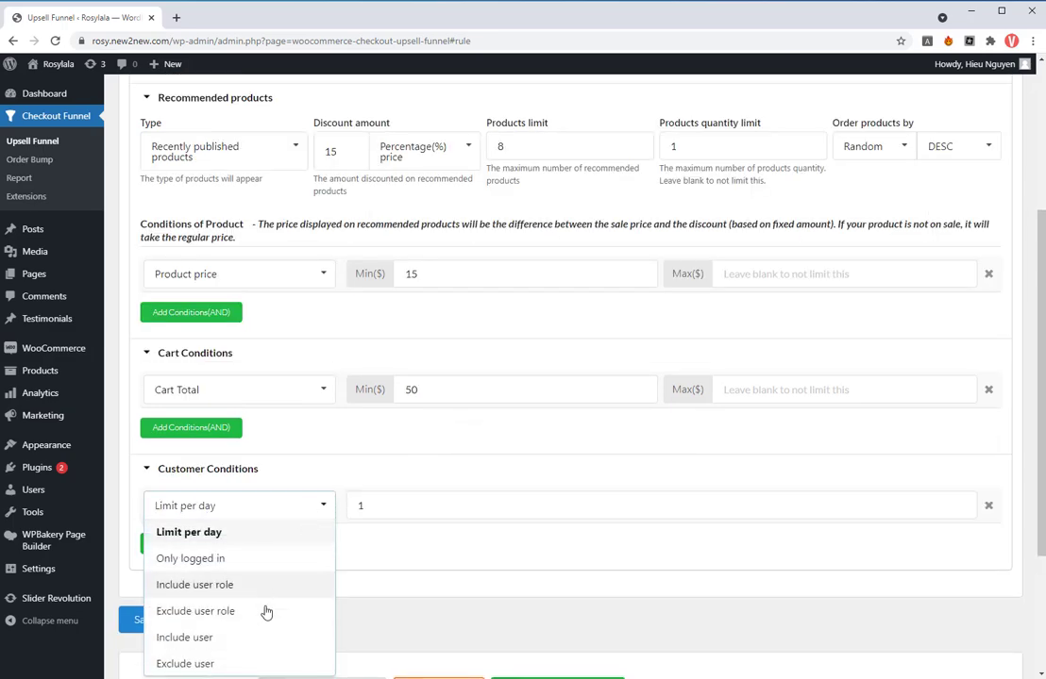
click(222, 560)
click(145, 619)
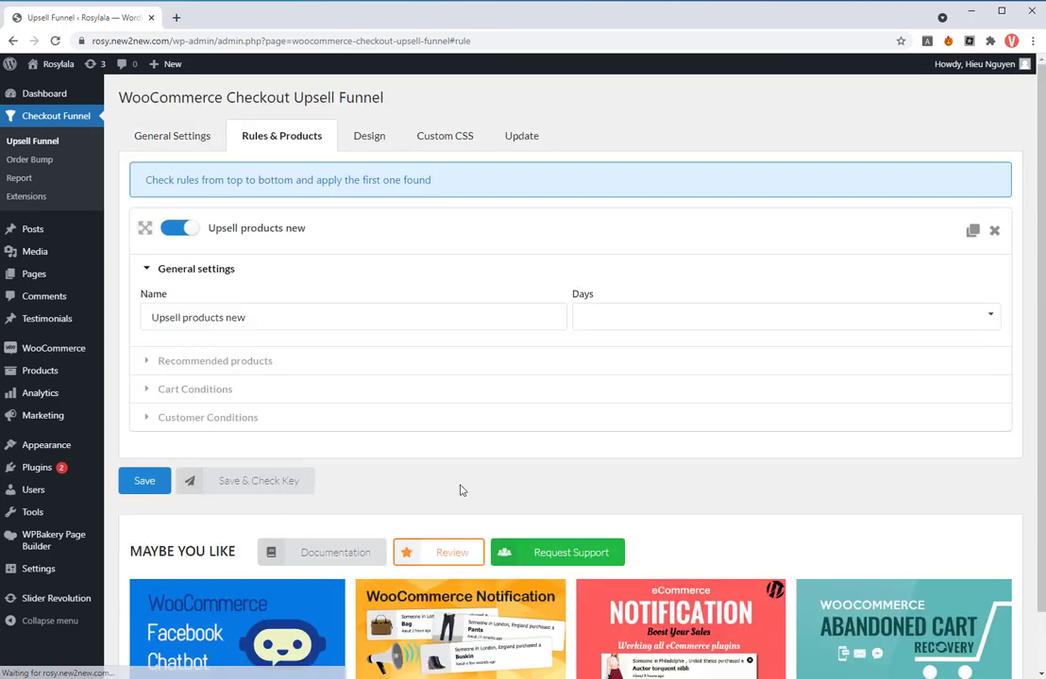
- In the Design settings, set the title message to "Hang on! We have this offer just for you with {discount_amount} off!"
click(342, 129)
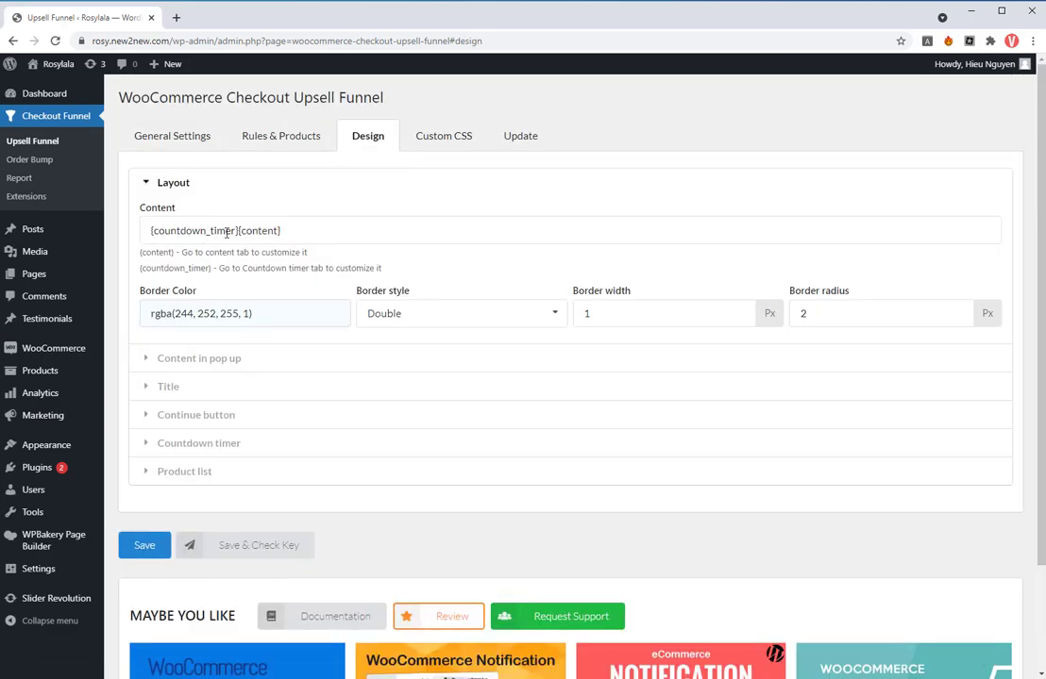
click(258, 360)
scroll(292, 415, down, 1)
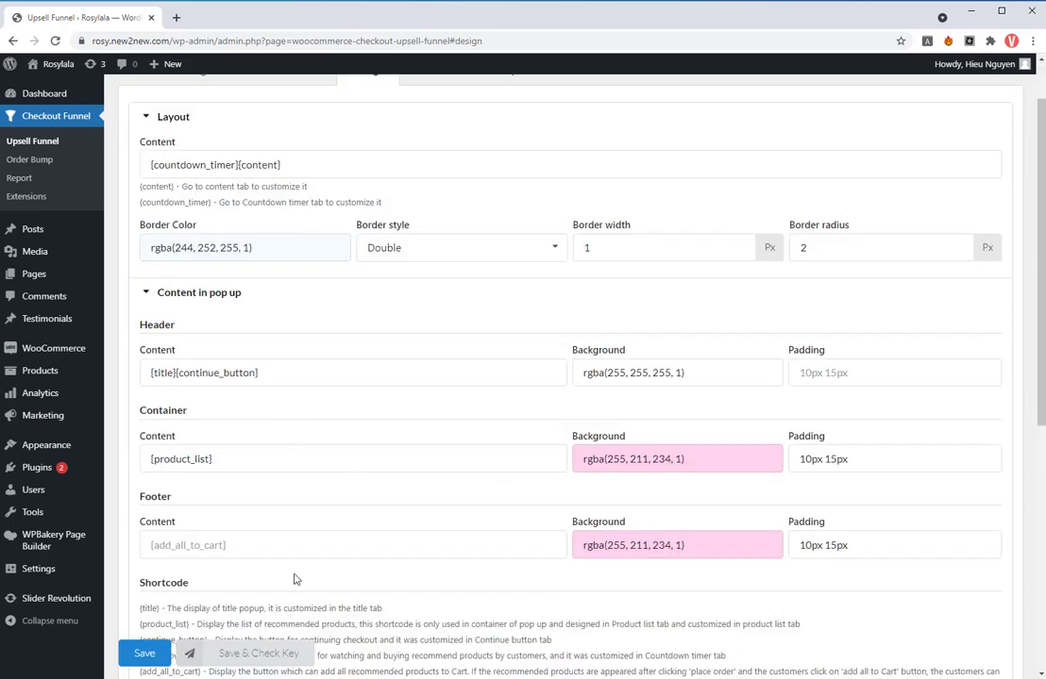
scroll(410, 545, down, 3)
click(226, 534)
scroll(306, 547, down, 2)
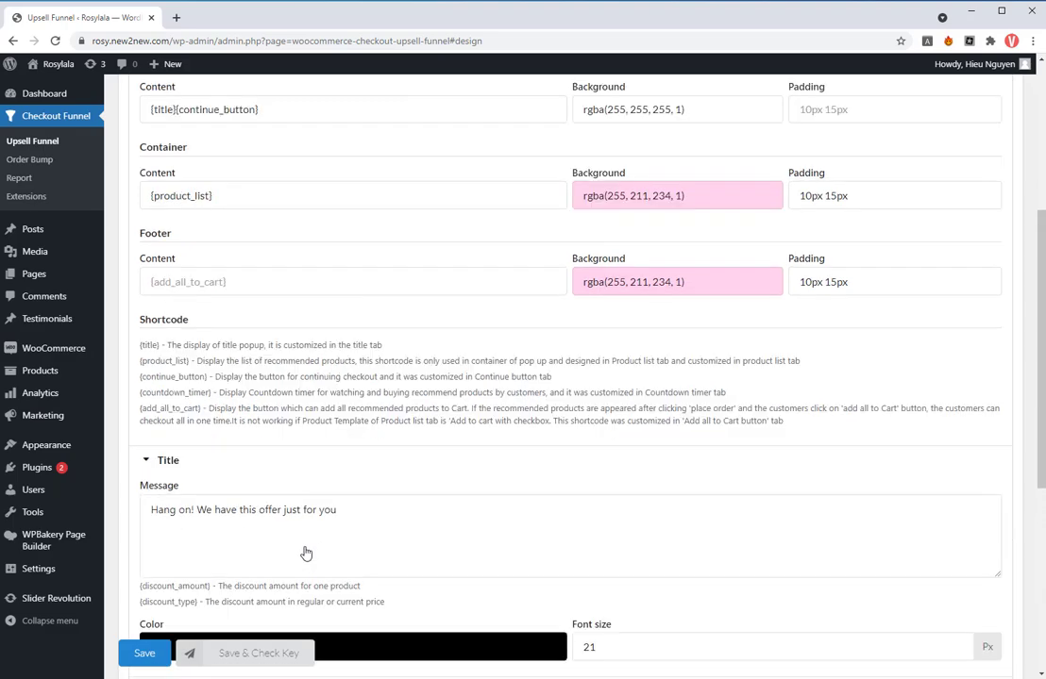
scroll(305, 538, down, 1)
click(361, 403)
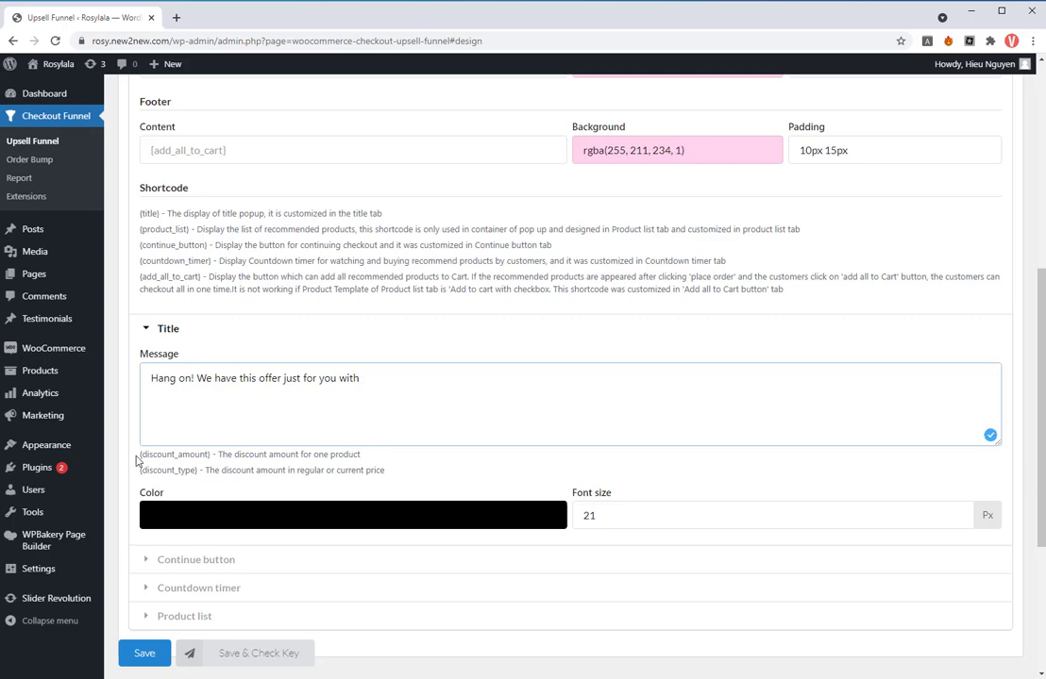
drag(139, 456, 202, 457)
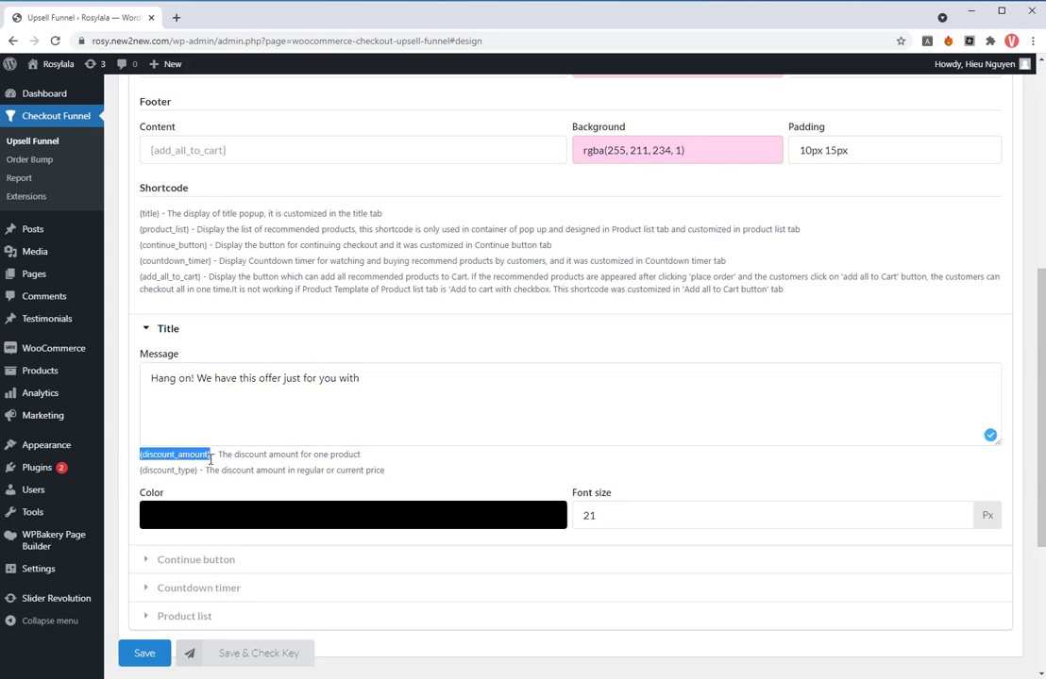
click(377, 368)
text({discount_amount})
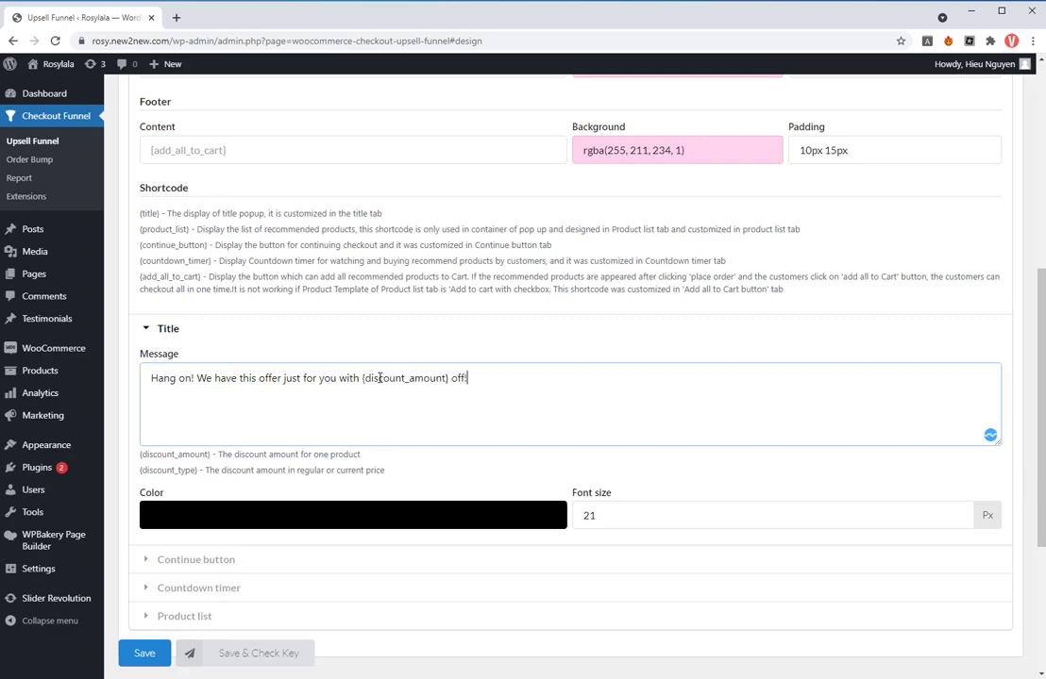
- In the Countdown timer design settings, enable the timer on the checkout page and set its display time to 15 seconds
scroll(292, 473, down, 1)
click(257, 497)
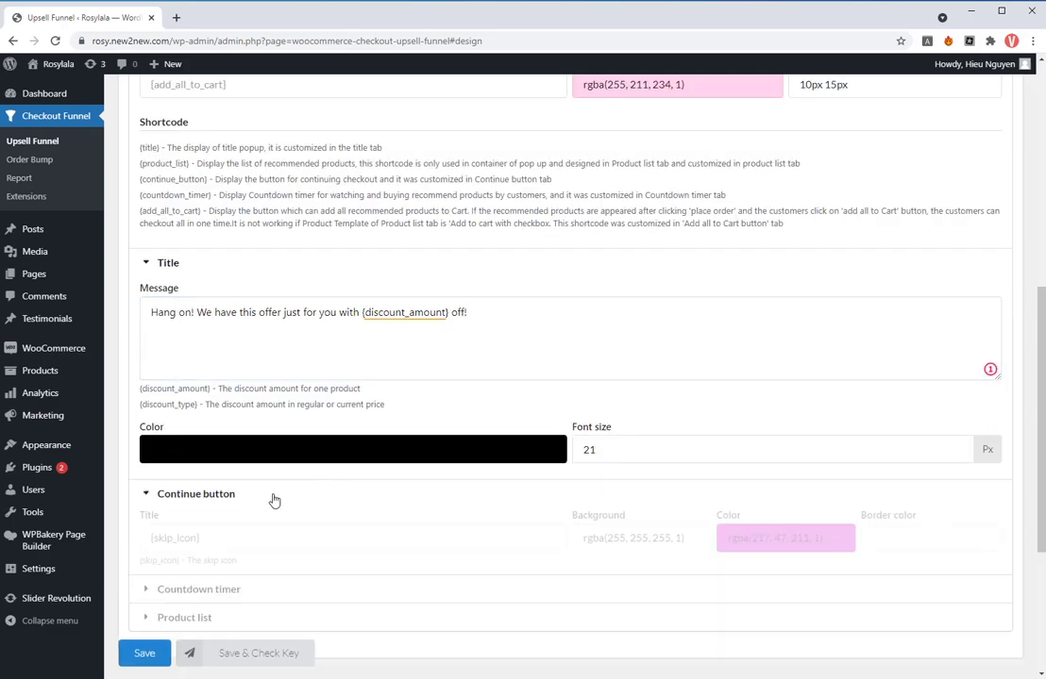
scroll(363, 510, down, 1)
scroll(367, 512, down, 1)
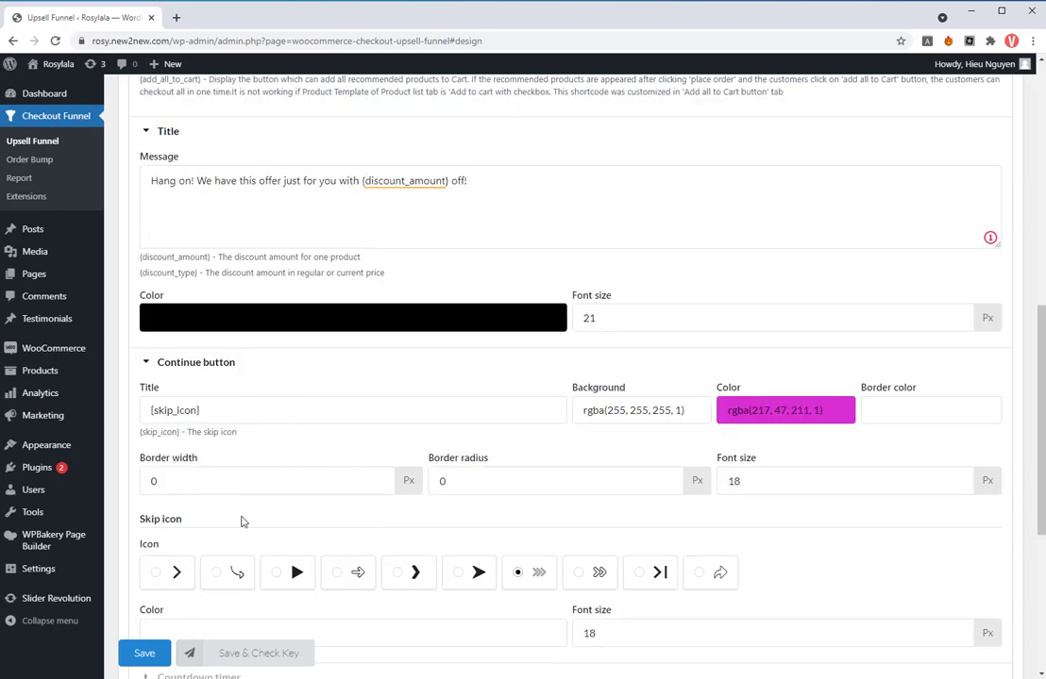
scroll(236, 522, down, 2)
click(241, 556)
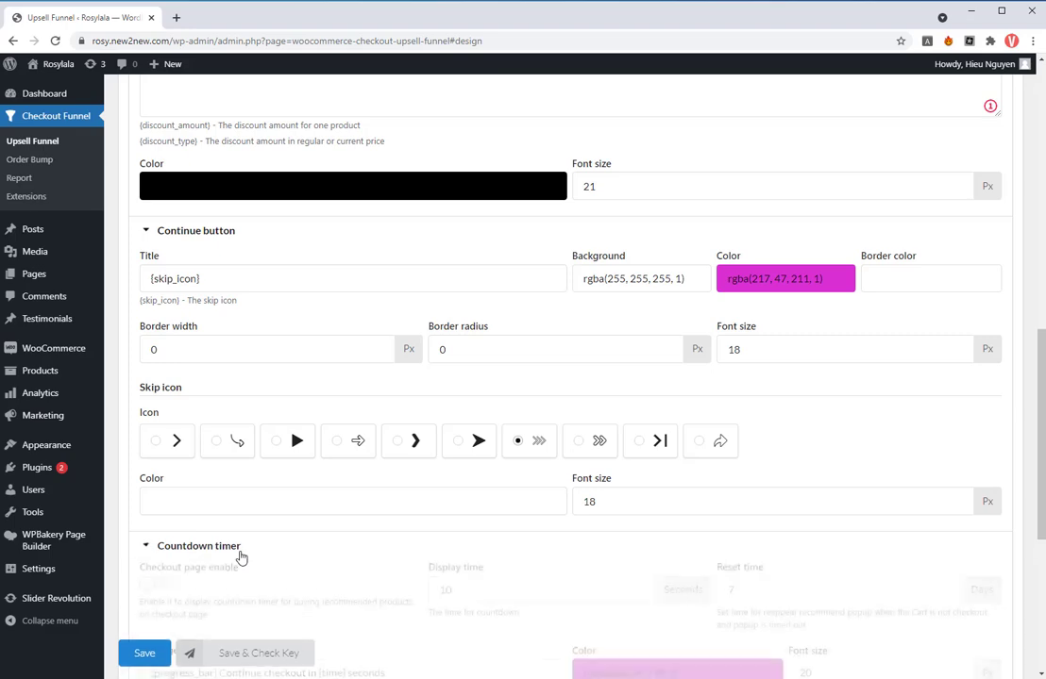
scroll(240, 558, down, 1)
click(156, 521)
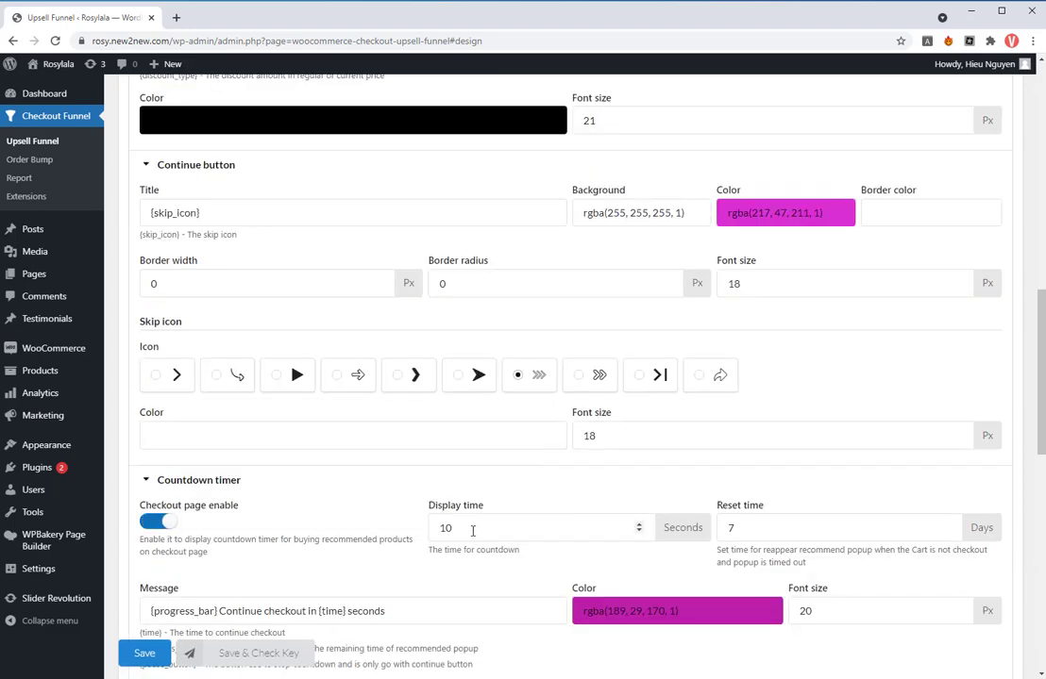
click(461, 529)
scroll(552, 533, down, 1)
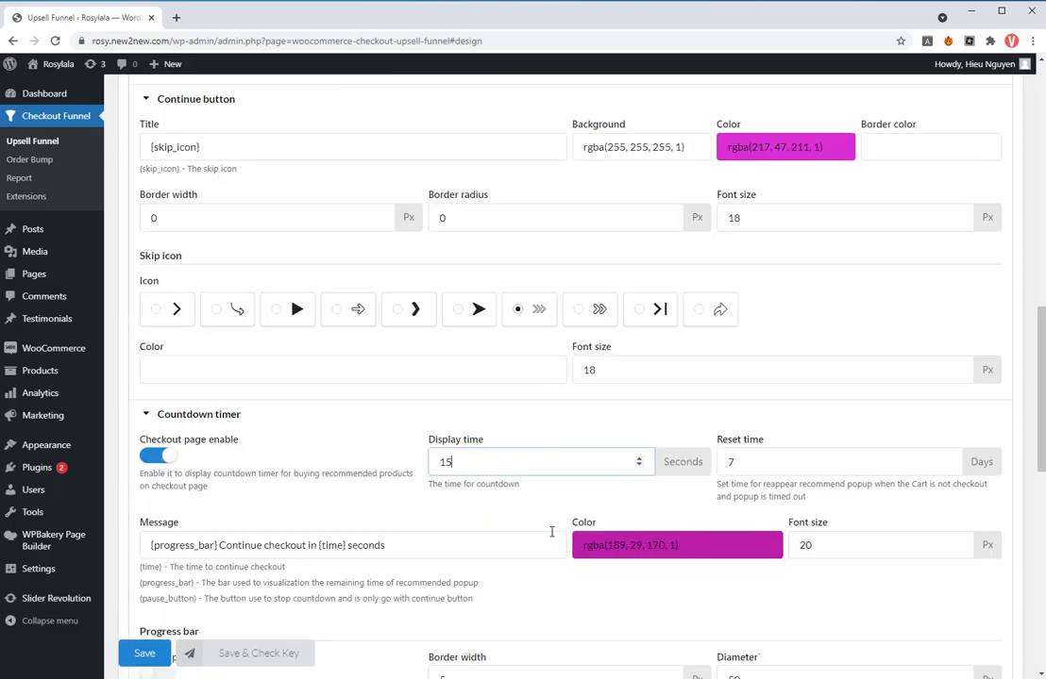
- In the Product list design settings, set the display type to Slider for both desktop and mobile
scroll(359, 528, down, 3)
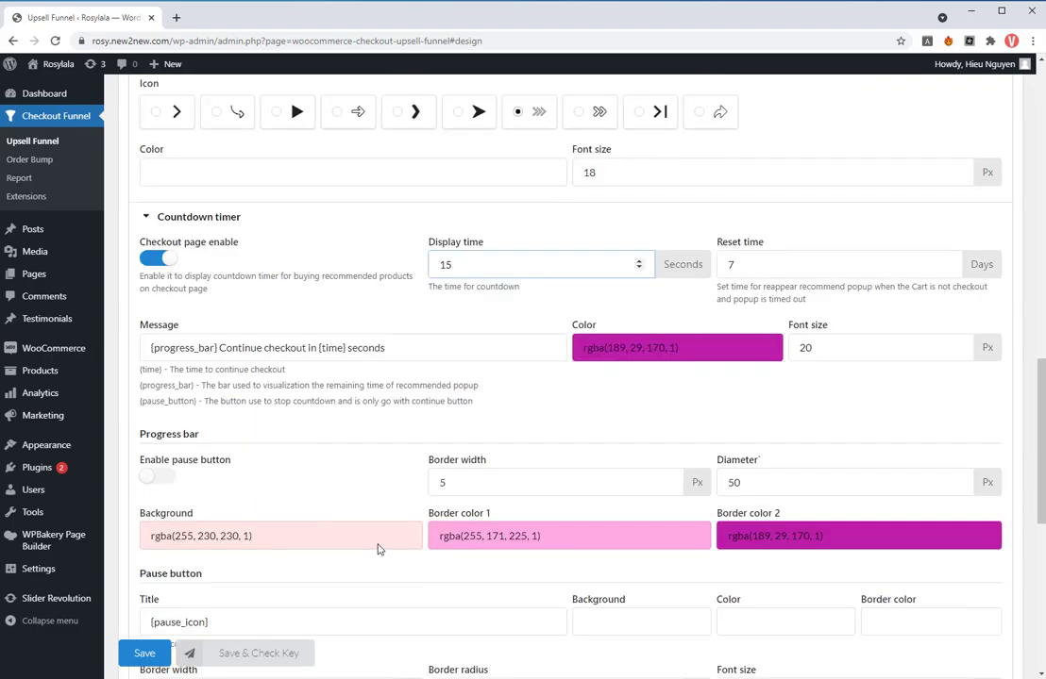
scroll(378, 540, down, 6)
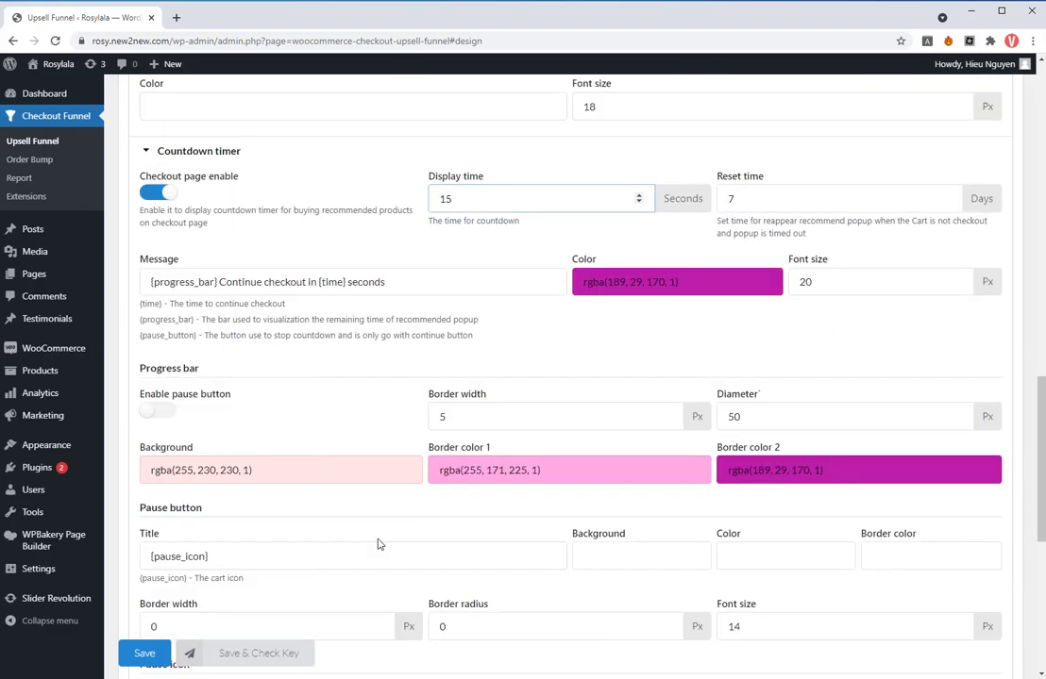
click(211, 505)
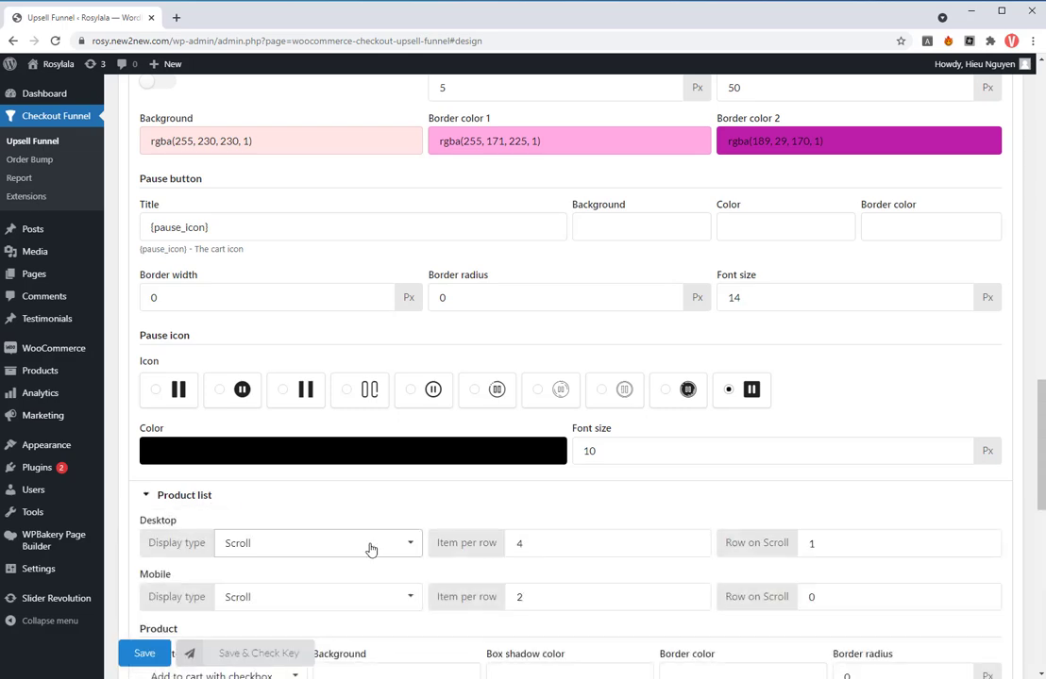
scroll(396, 513, down, 1)
click(416, 485)
click(299, 500)
click(409, 534)
click(339, 549)
- Choose Add to cart with checkbox as the product template
scroll(393, 570, down, 2)
click(290, 482)
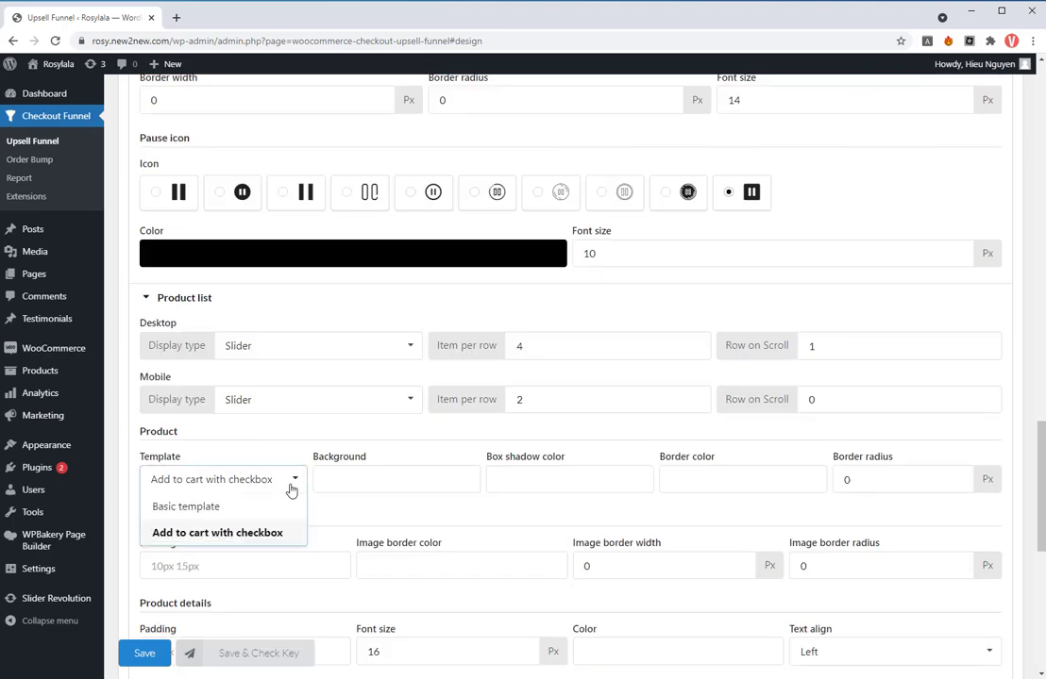
click(236, 530)
- Set the product checkbox button's background to rgba(189, 29, 170, 1) and save the design settings
scroll(426, 535, down, 5)
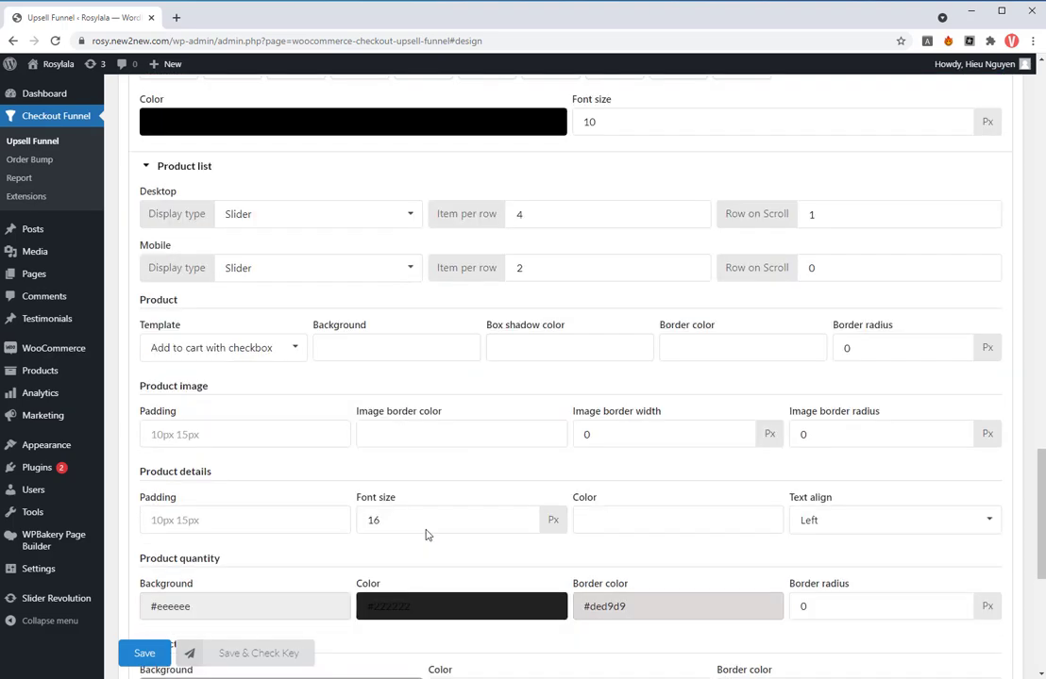
scroll(425, 535, down, 1)
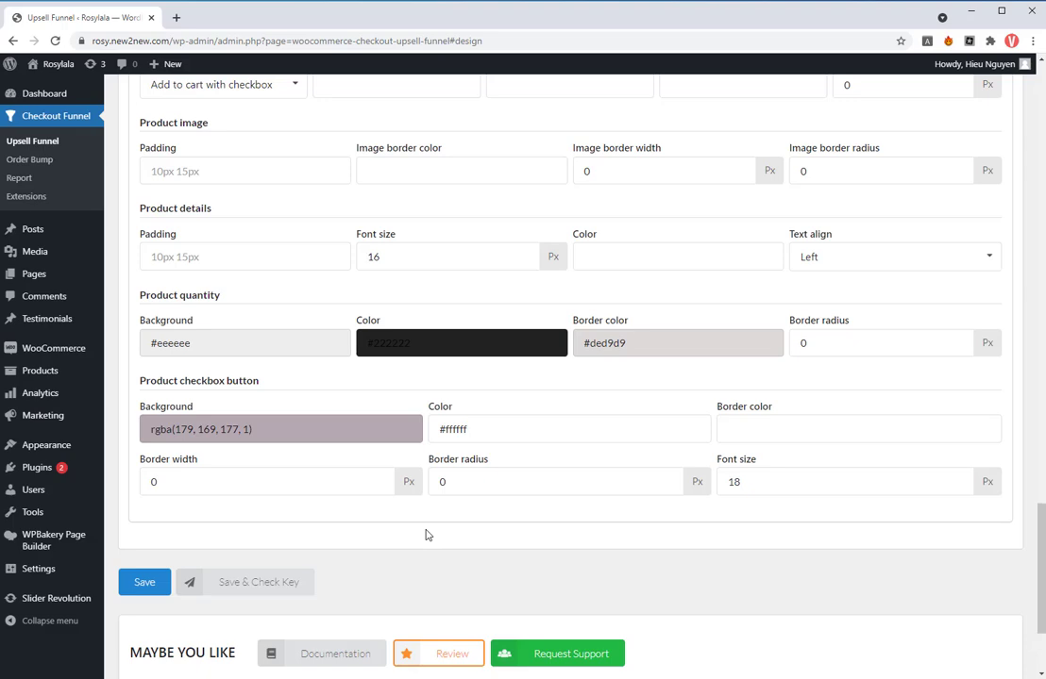
click(328, 430)
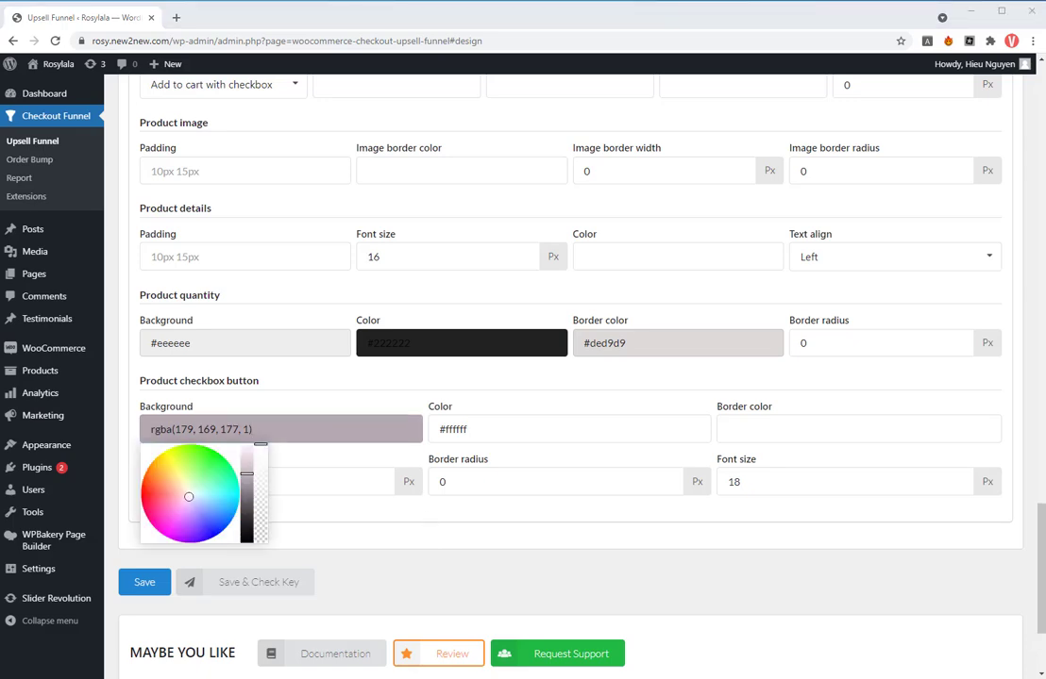
drag(274, 438, 147, 433)
text(rgba(189, 29, 170, 1))
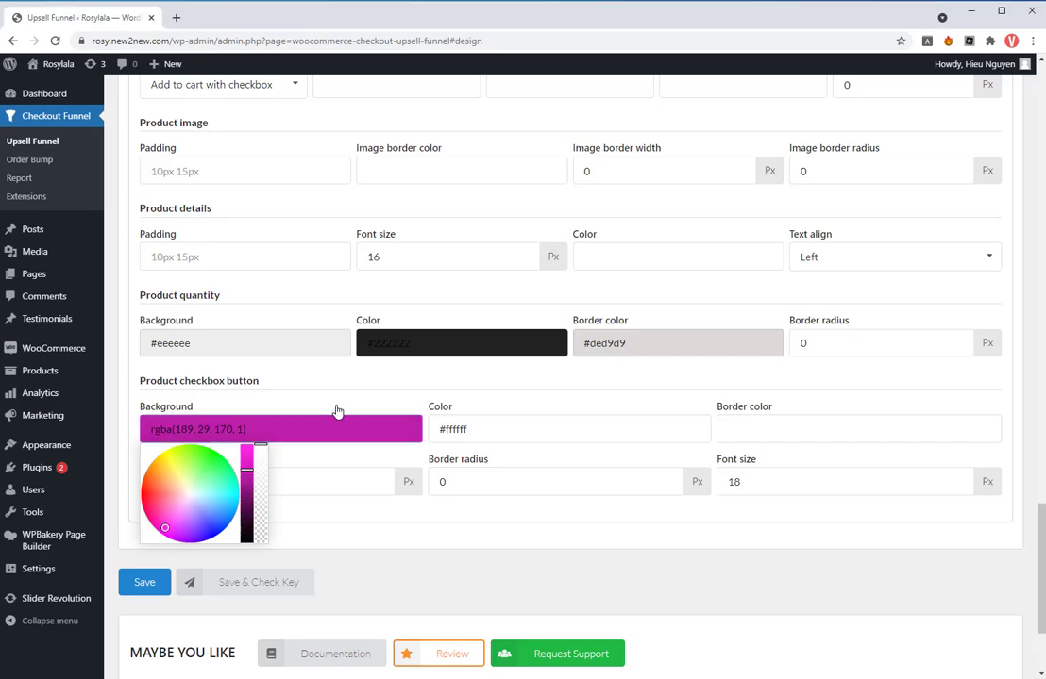
click(274, 451)
click(147, 582)
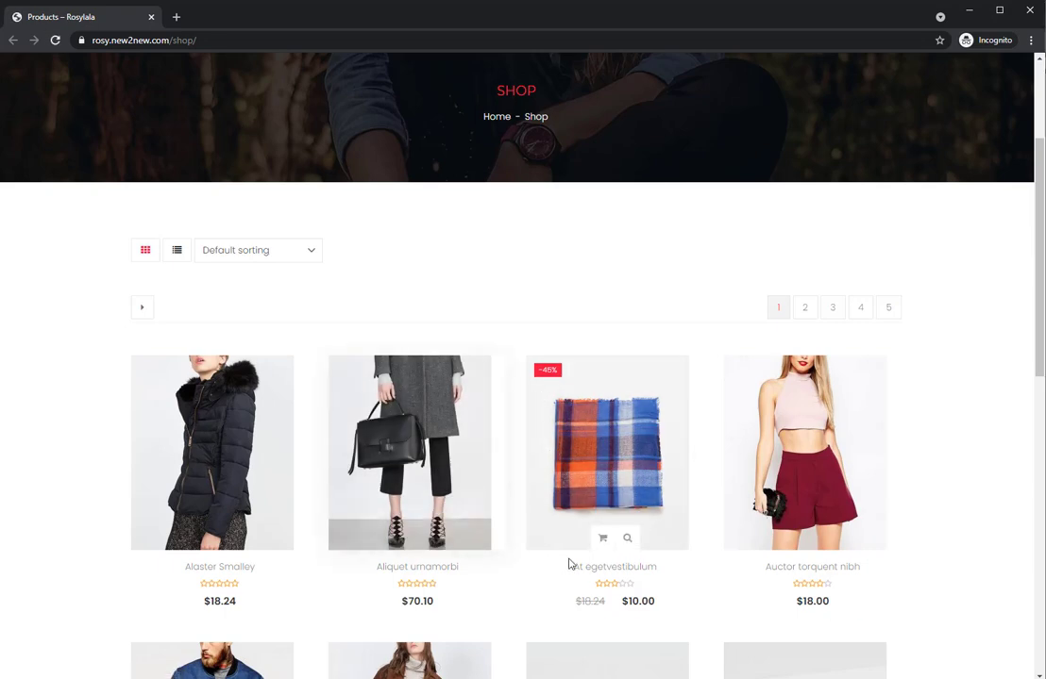
- In the incognito storefront window, go from the shop page's cart to checkout
scroll(722, 396, up, 3)
mouse_move(885, 213)
click(826, 366)
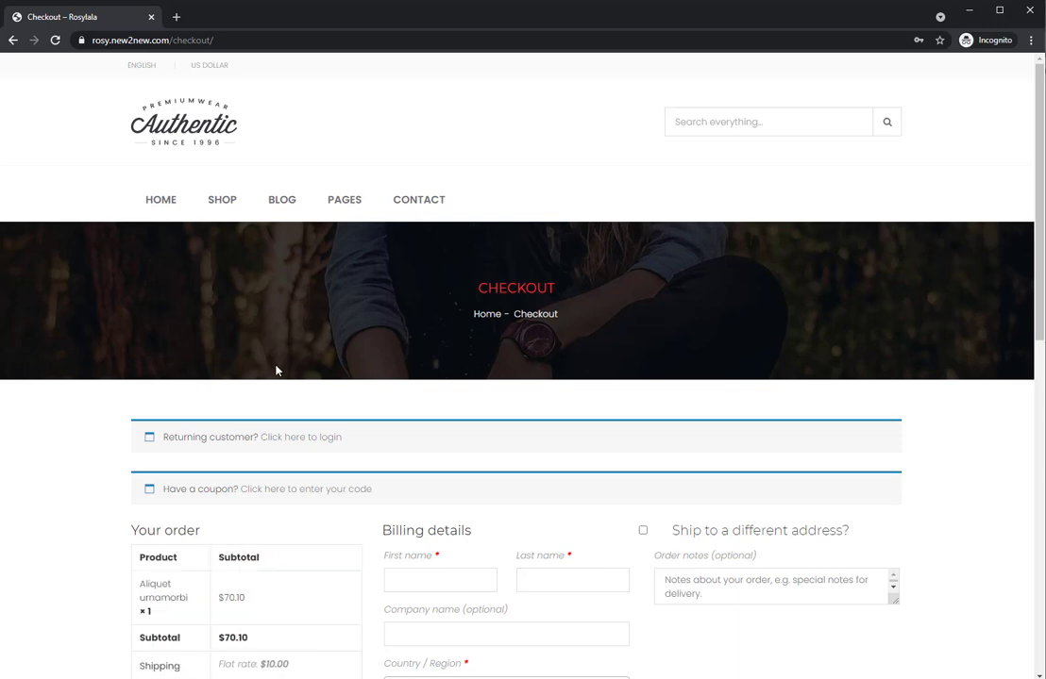
- Log in on the checkout page as a returning customer with the saved username and account password
click(298, 438)
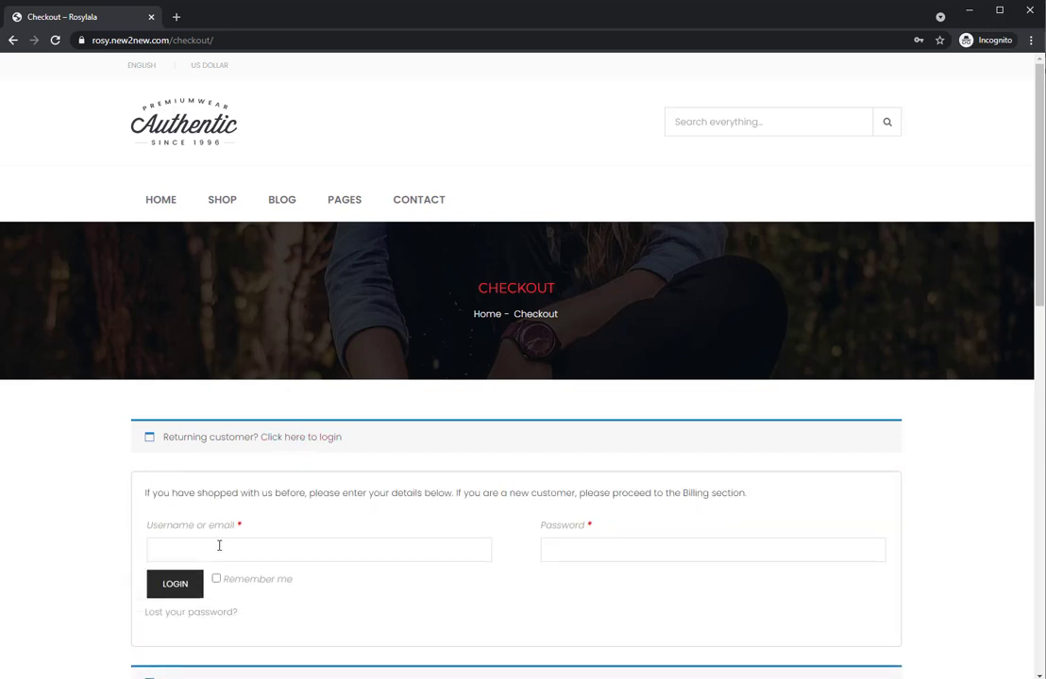
click(219, 546)
click(217, 578)
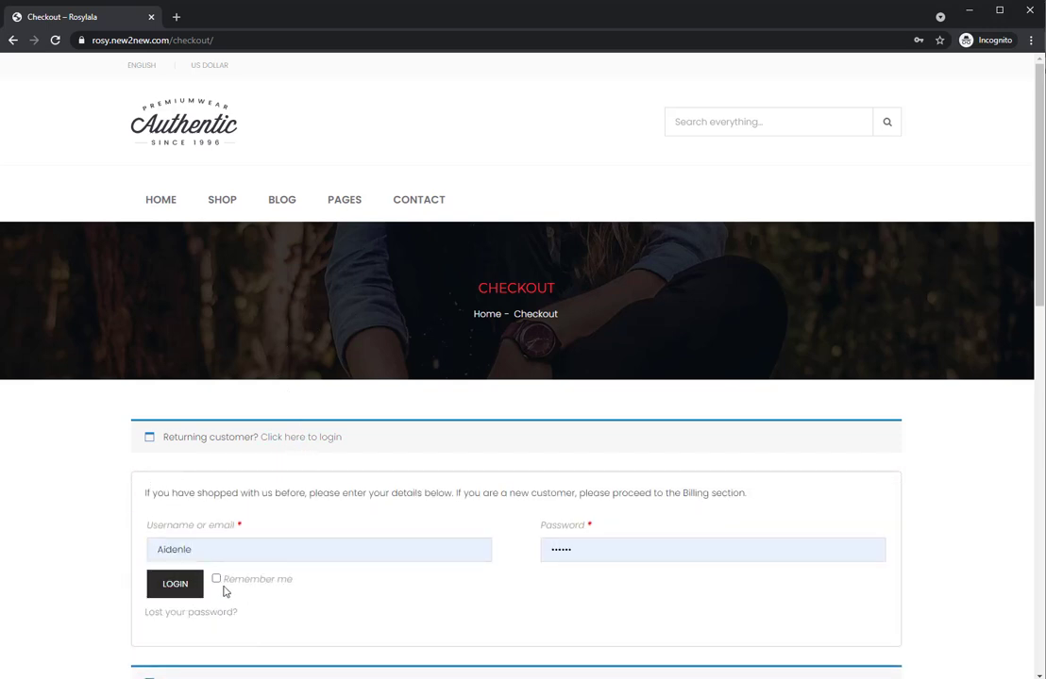
click(200, 591)
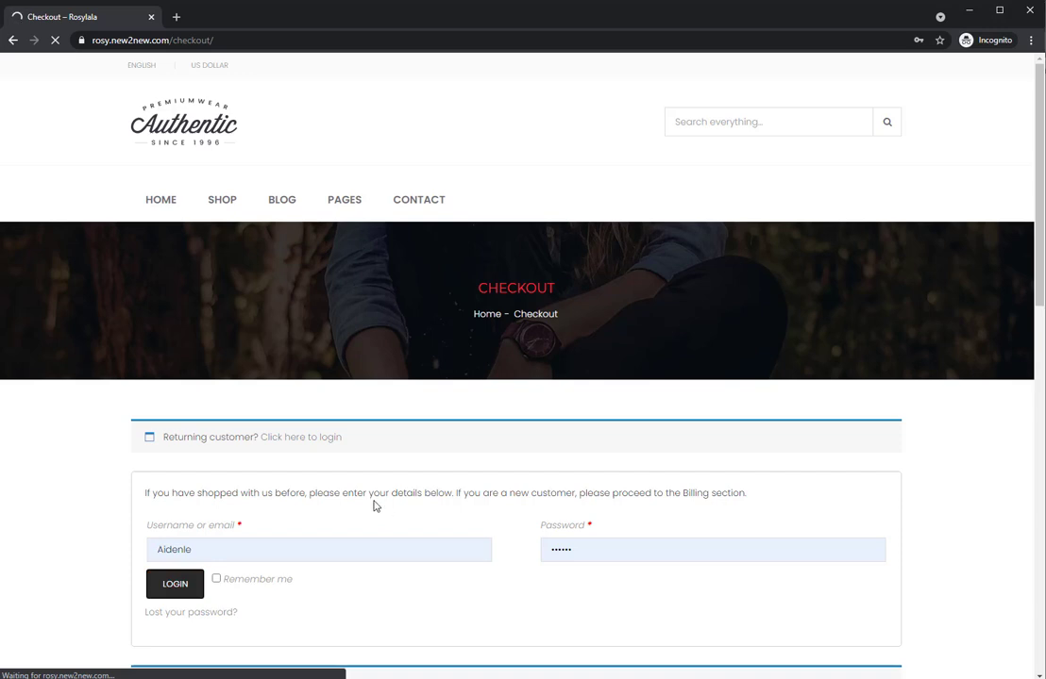
- Add the Faux Fur Coat from the discounted upsell offers to the order
scroll(374, 507, down, 2)
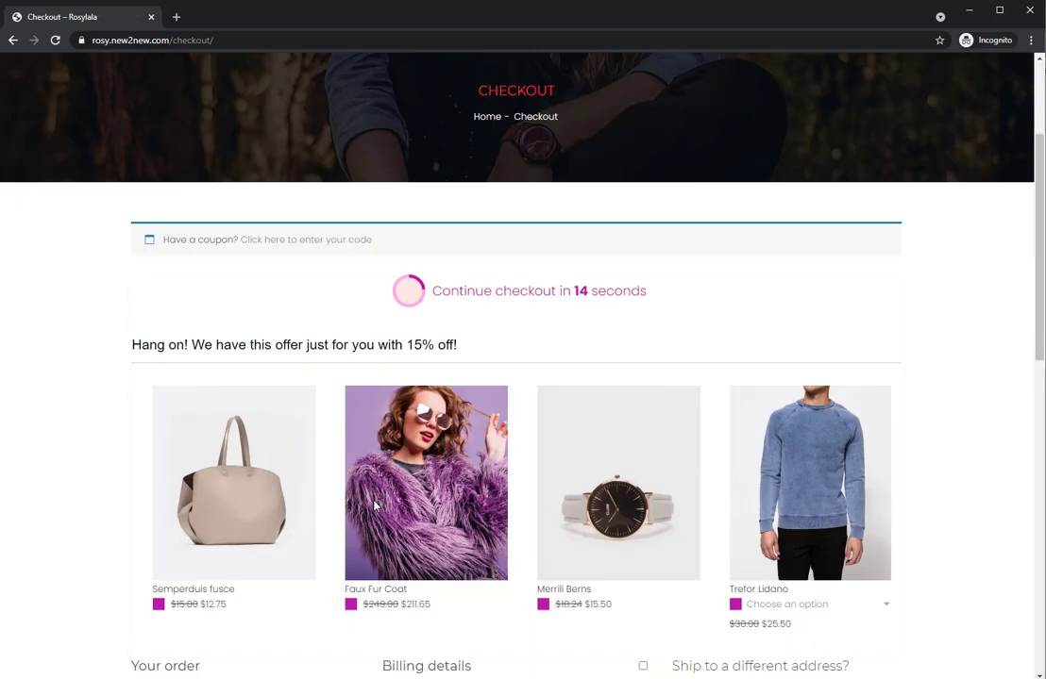
scroll(253, 491, down, 2)
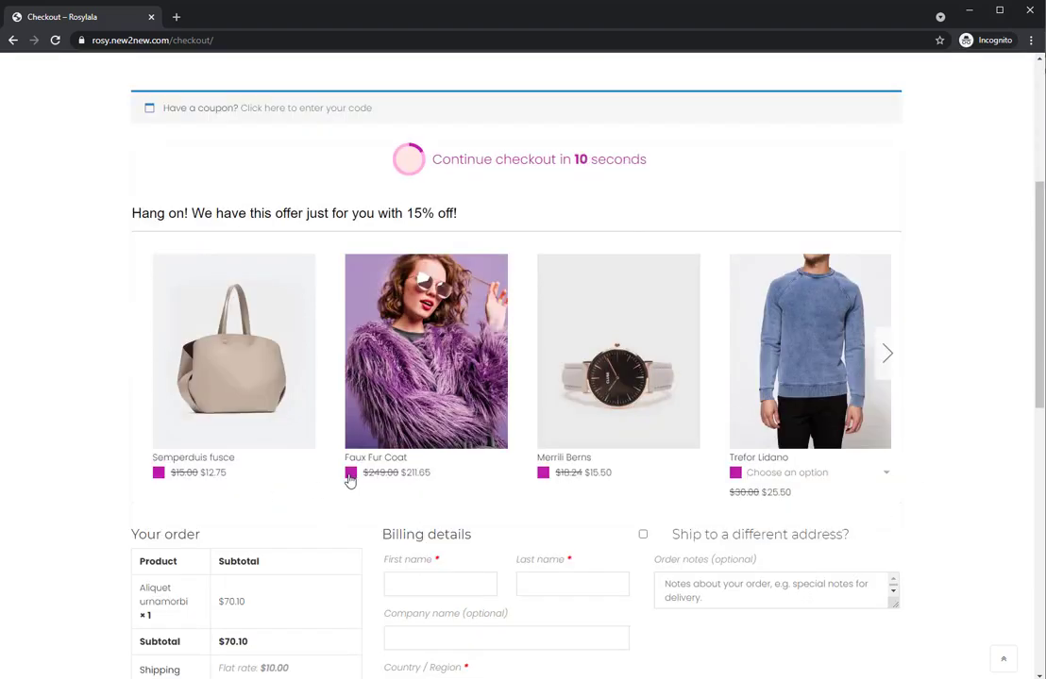
click(349, 474)
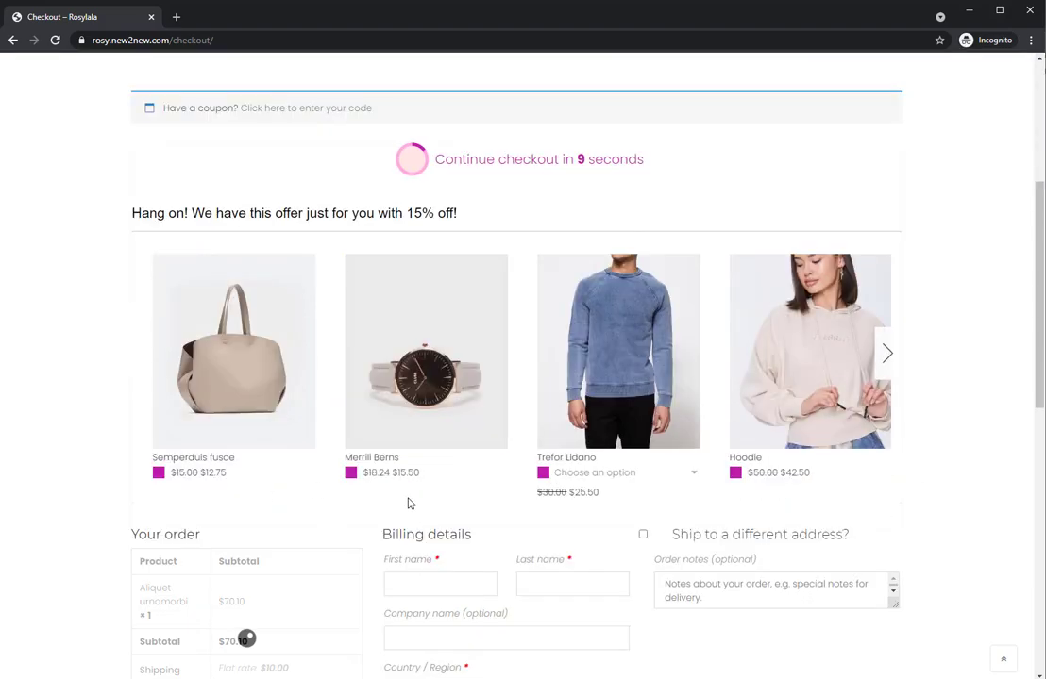
- Fill in the customer's billing details and place the order with cash on delivery
scroll(406, 502, down, 1)
scroll(419, 321, down, 2)
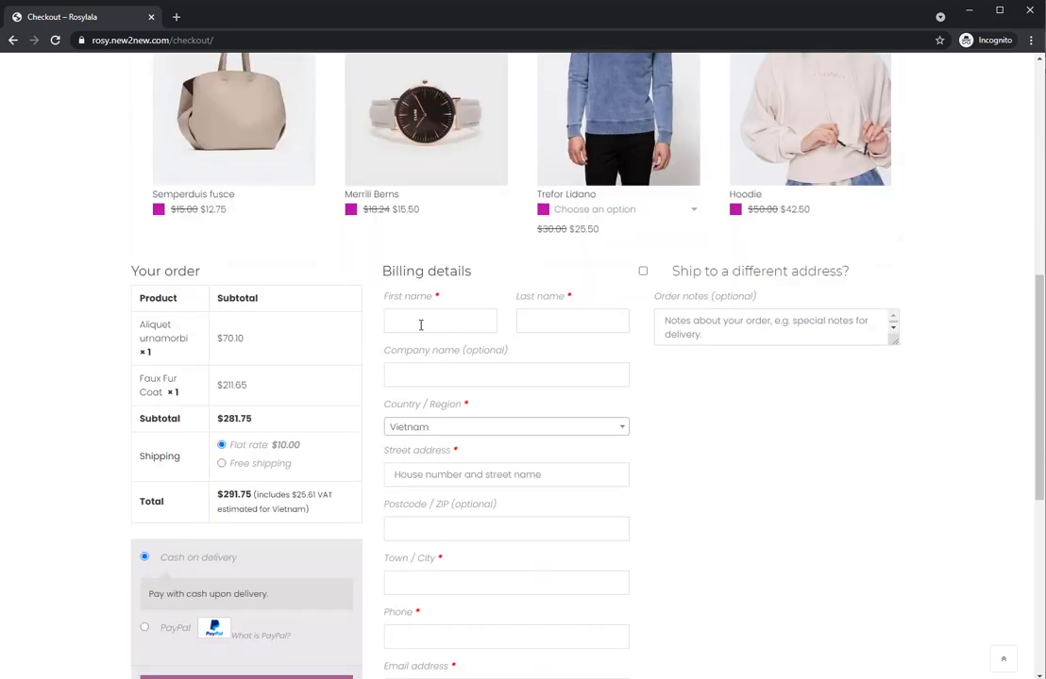
click(421, 325)
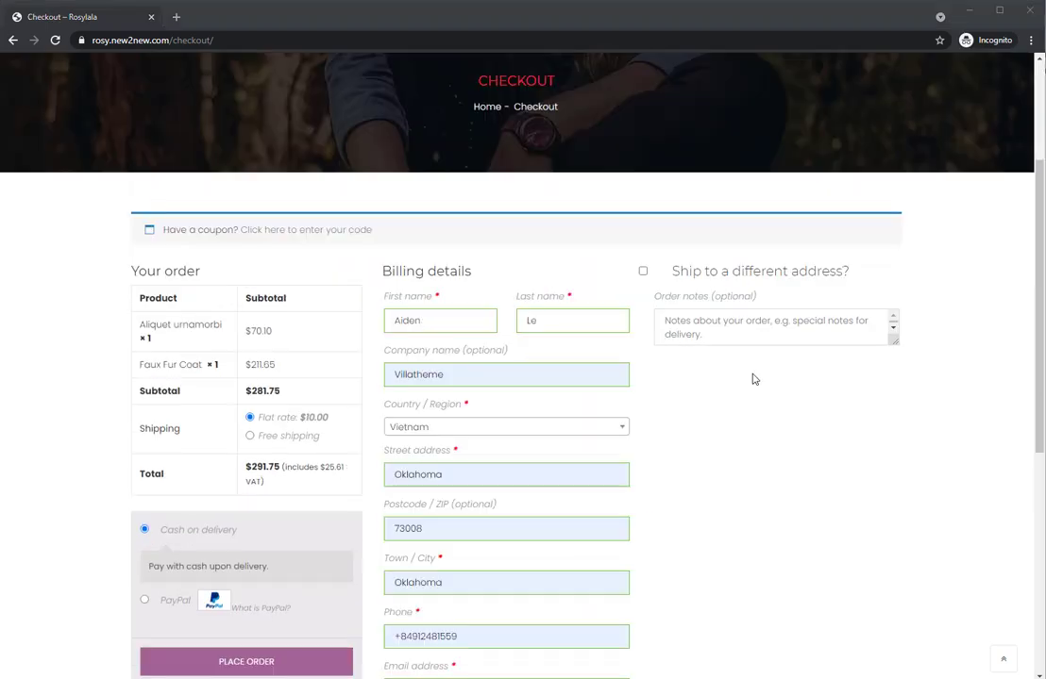
scroll(660, 424, down, 1)
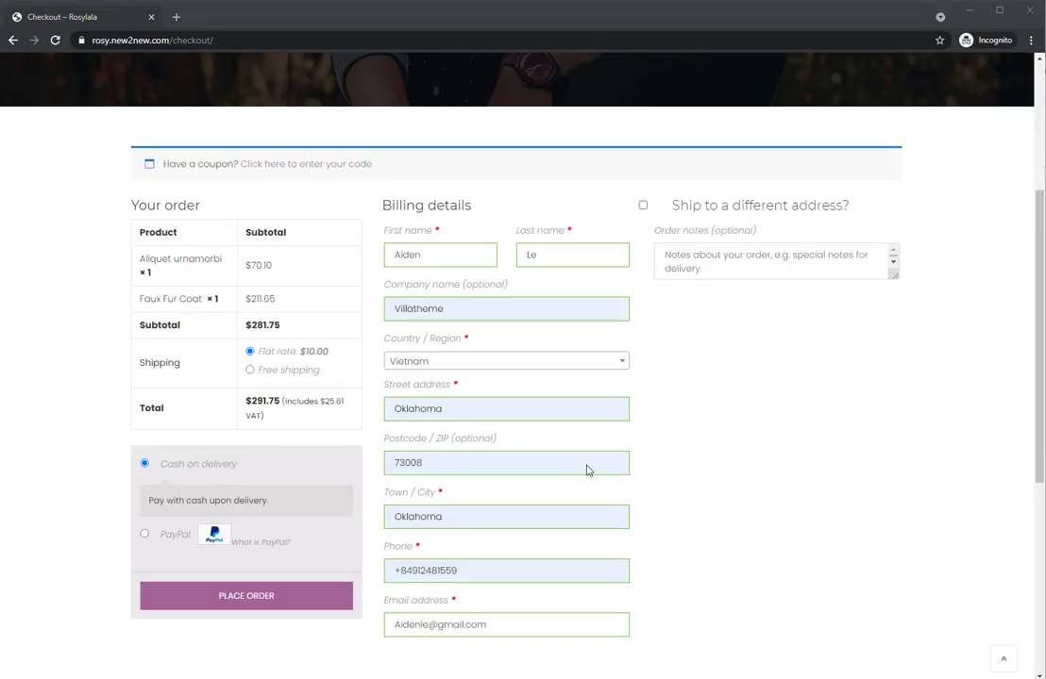
click(249, 601)
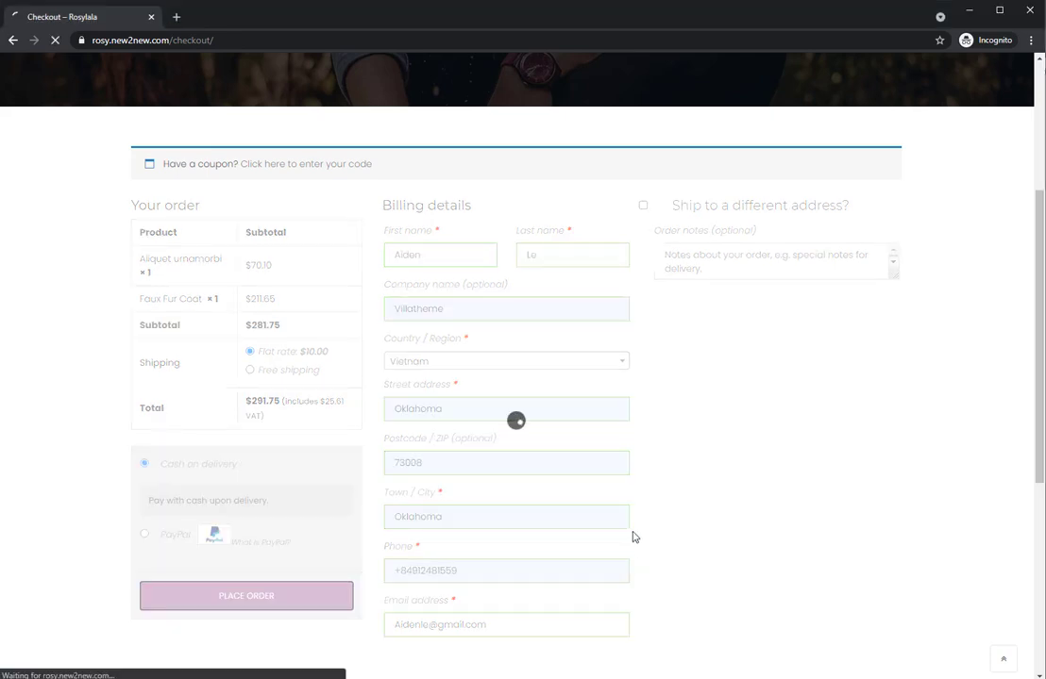
scroll(399, 481, down, 5)
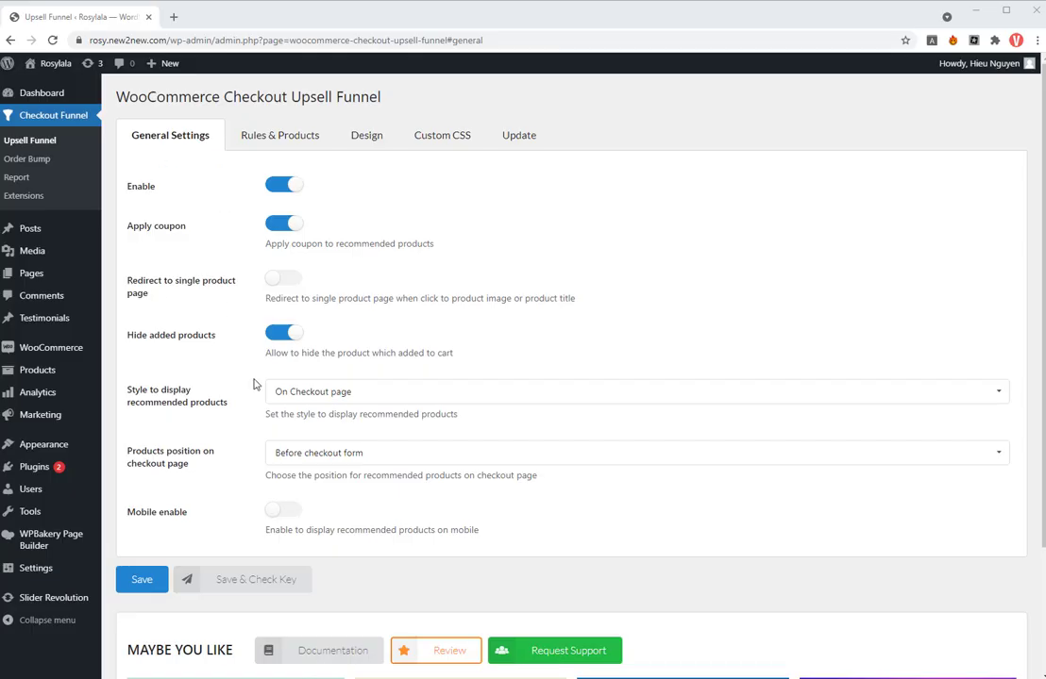
- In the Upsell Funnel general settings, display recommended products on a popup after clicking 'Place Order' and save
click(411, 398)
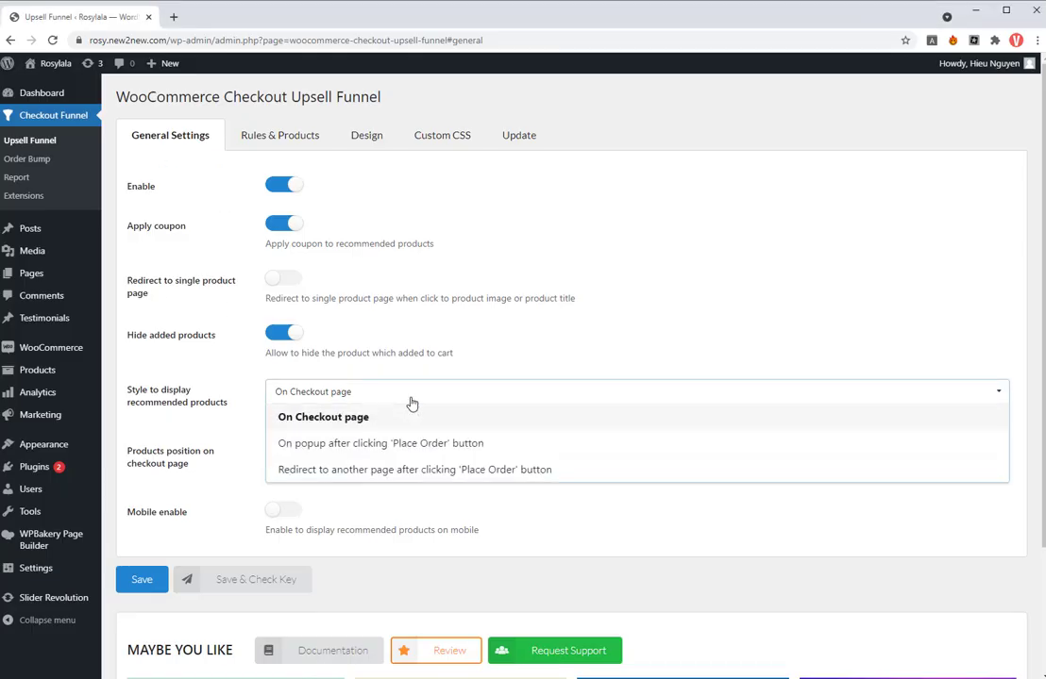
click(392, 444)
click(142, 518)
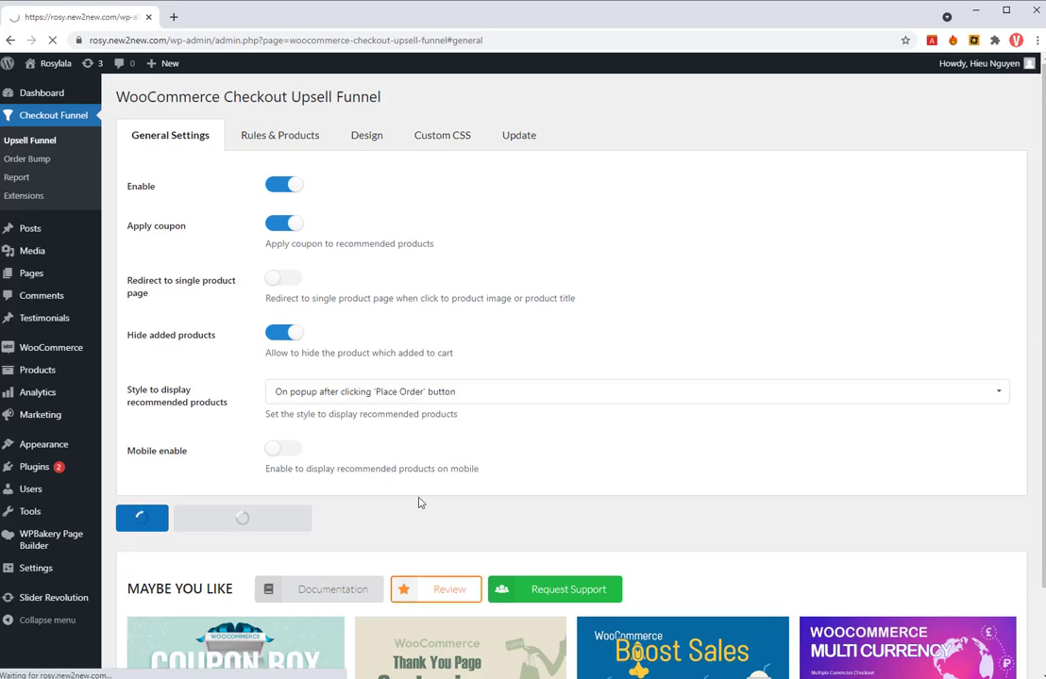
- Duplicate the "Upsell products new" rule and disable the original
click(291, 141)
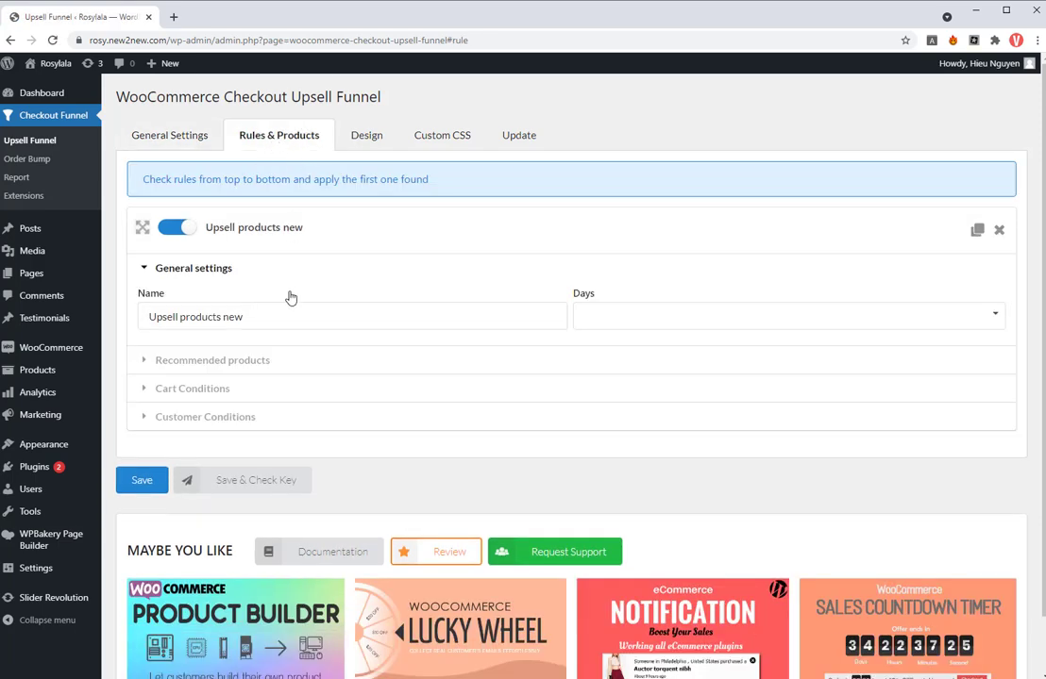
click(977, 232)
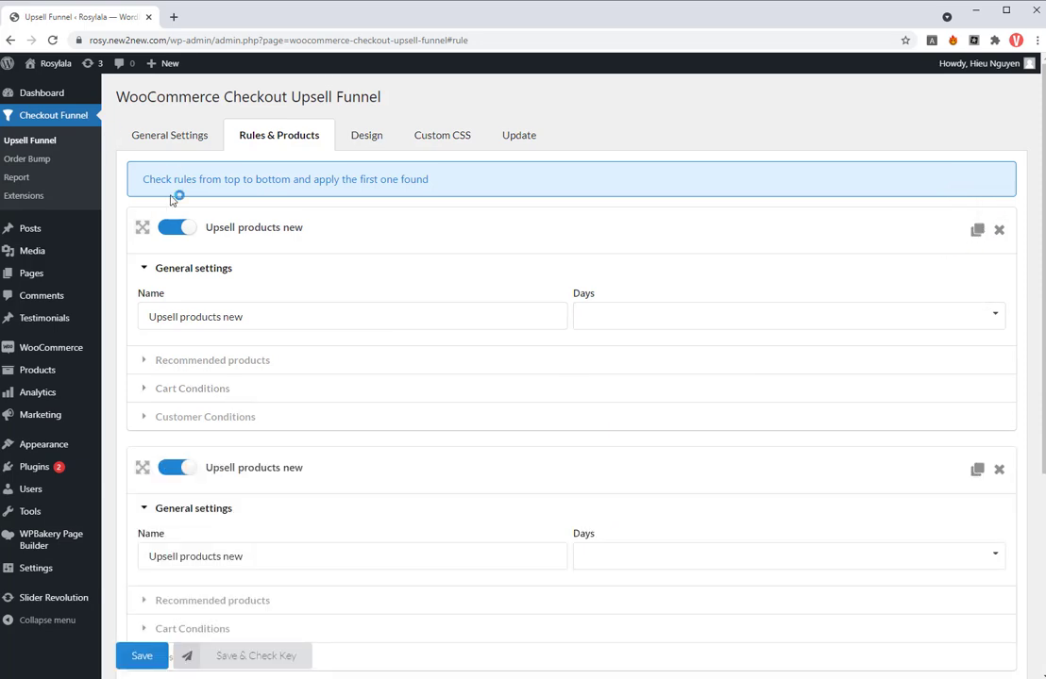
click(174, 227)
- Rename the duplicated rule as "Upsell products pop up", leaving its days unrestricted
scroll(189, 453, down, 3)
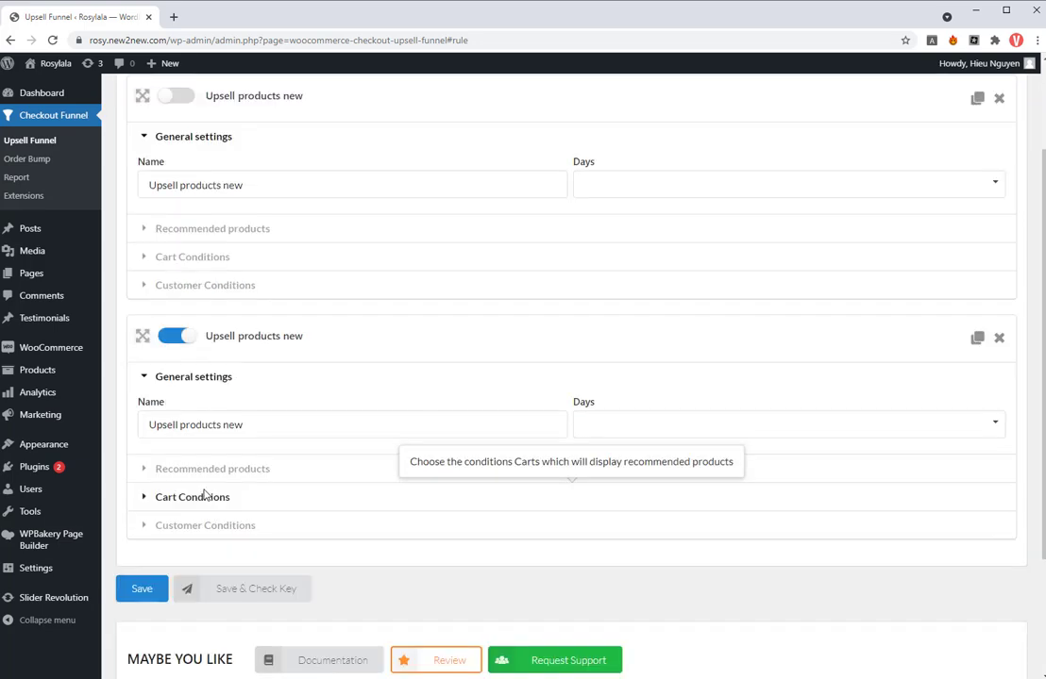
double_click(233, 425)
text(pop)
click(703, 425)
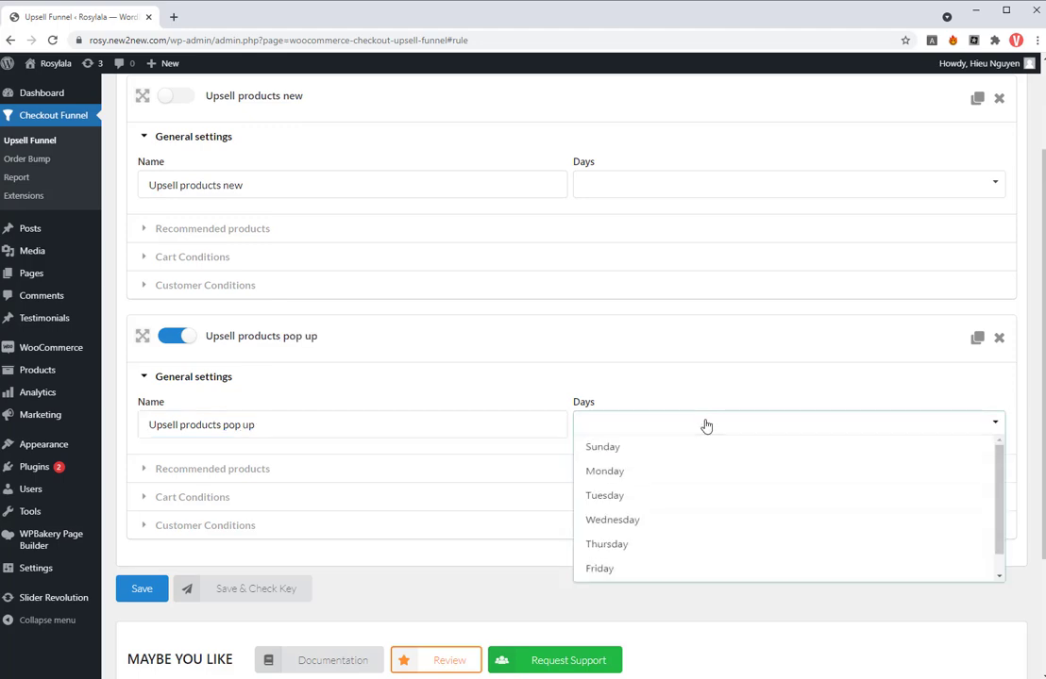
click(715, 382)
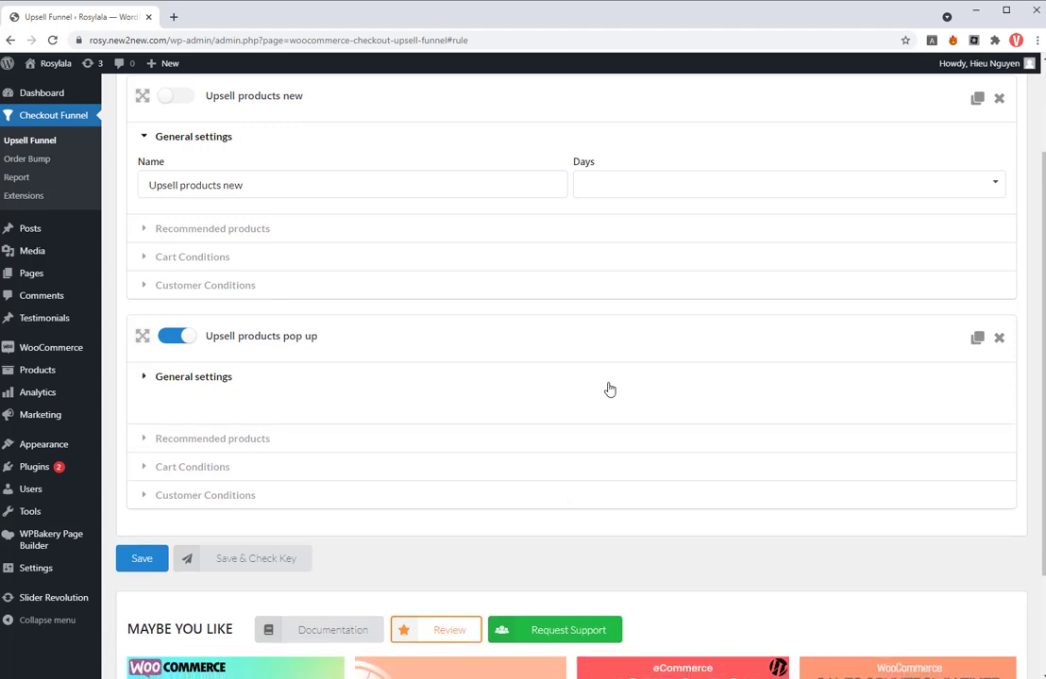
- Set the popup rule's recommended product type to "Products in the same categories of products in the cart"
click(291, 411)
click(293, 462)
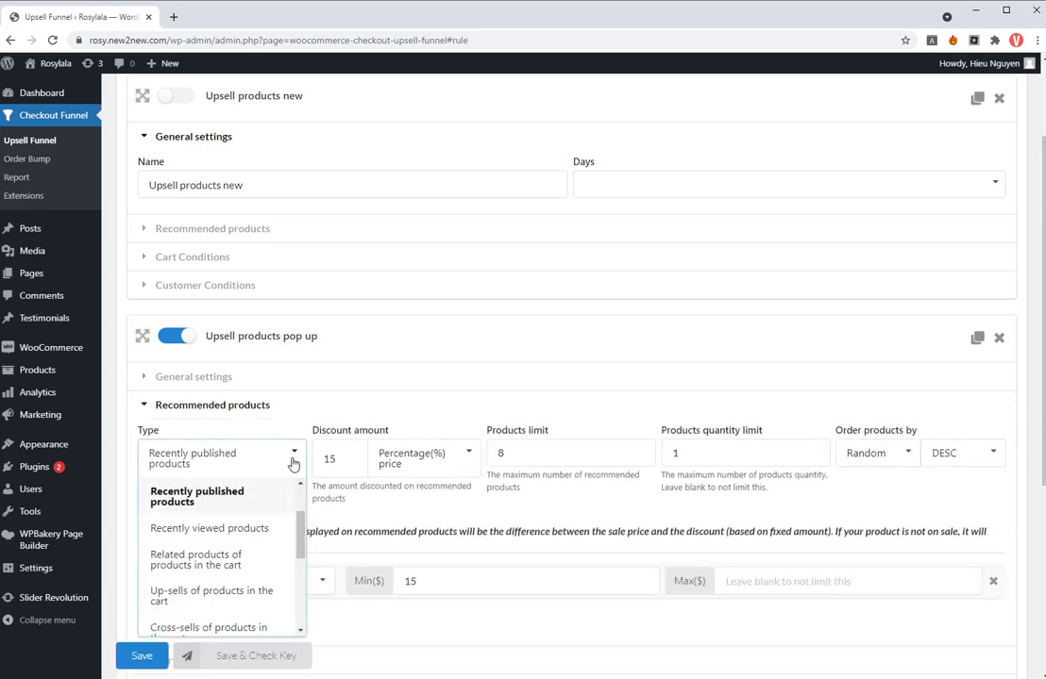
drag(297, 524, 298, 572)
click(220, 508)
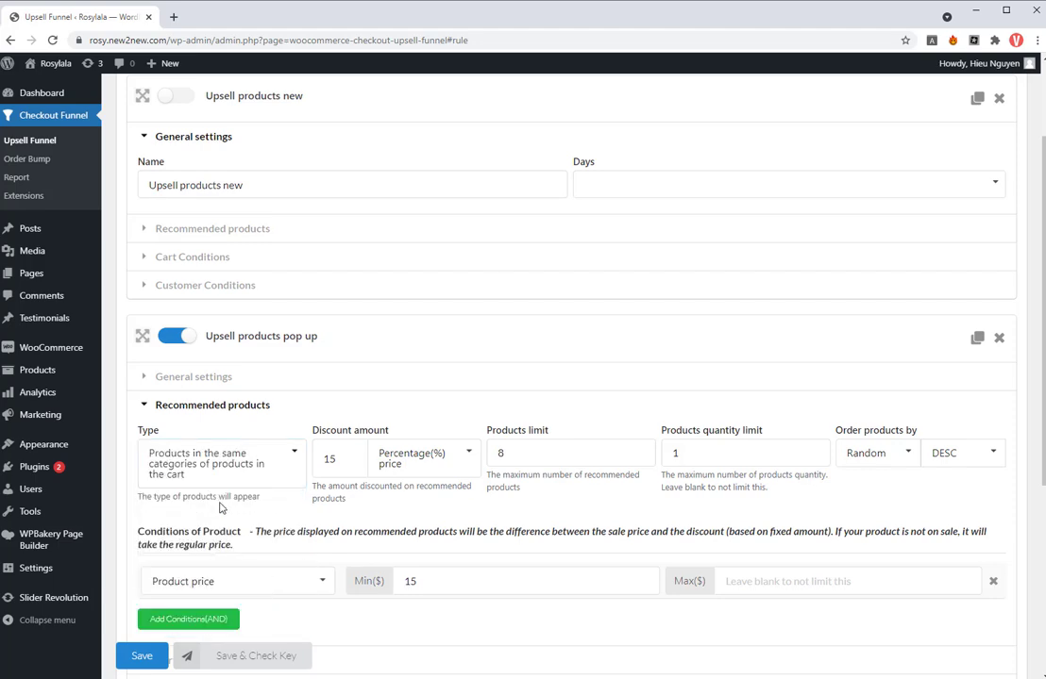
- Set the popup rule's discount type to fixed regular price and the discount amount to 10
click(463, 459)
click(437, 559)
double_click(329, 460)
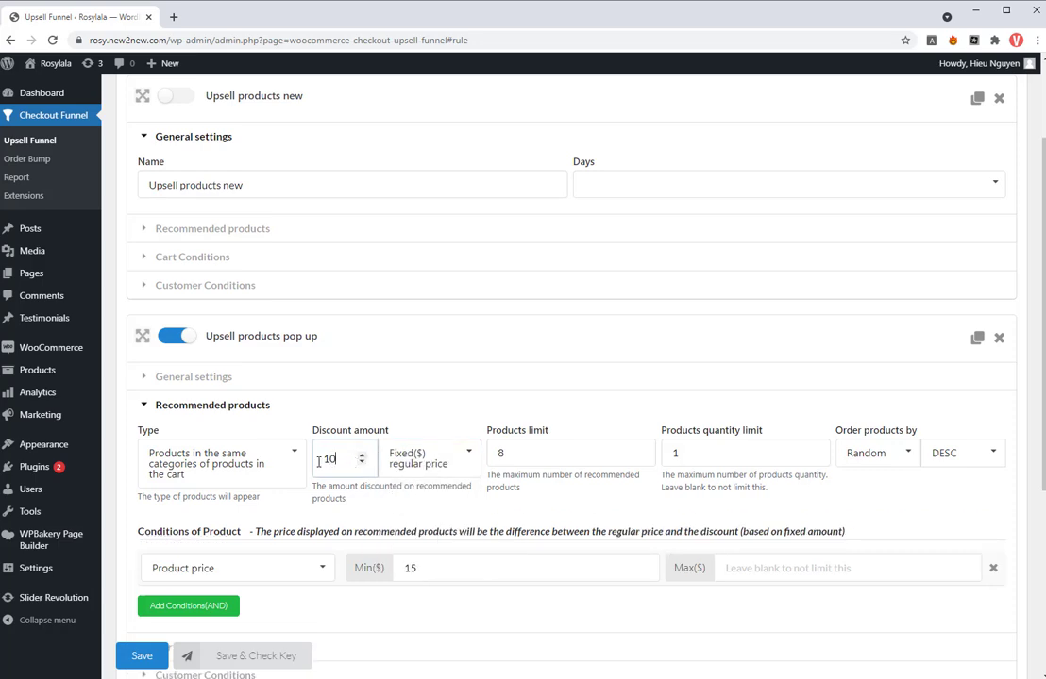
click(715, 456)
- In the popup rule's cart conditions, keep the Cart Total condition and set its minimum to $100
scroll(374, 553, down, 2)
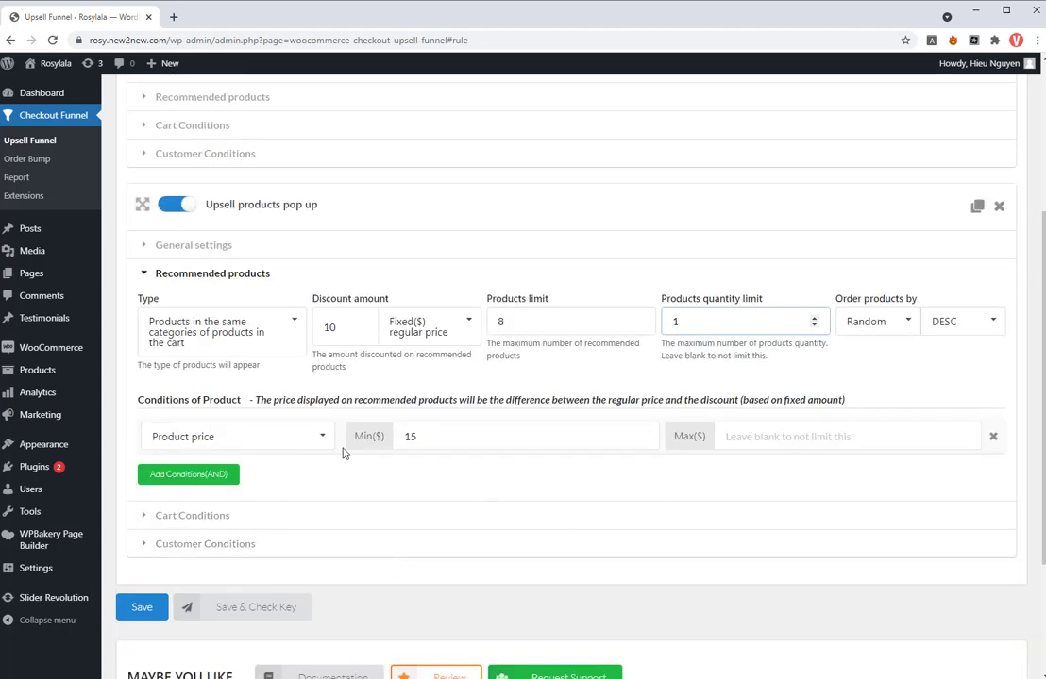
click(268, 517)
click(418, 554)
drag(418, 554, 398, 556)
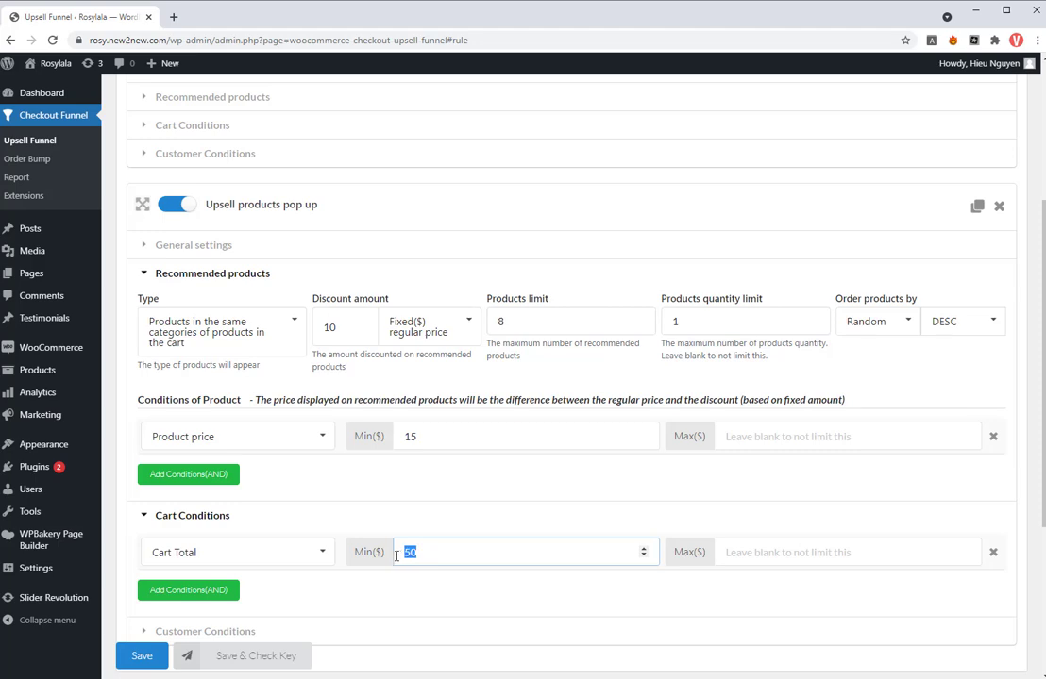
click(324, 553)
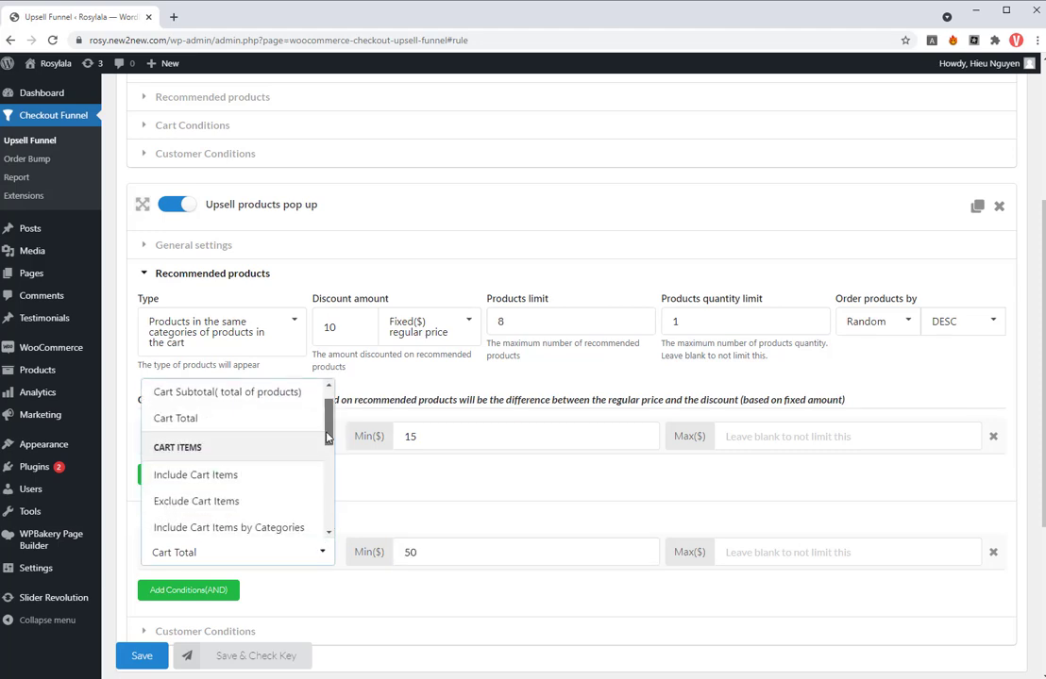
scroll(328, 467, down, 3)
scroll(327, 467, down, 4)
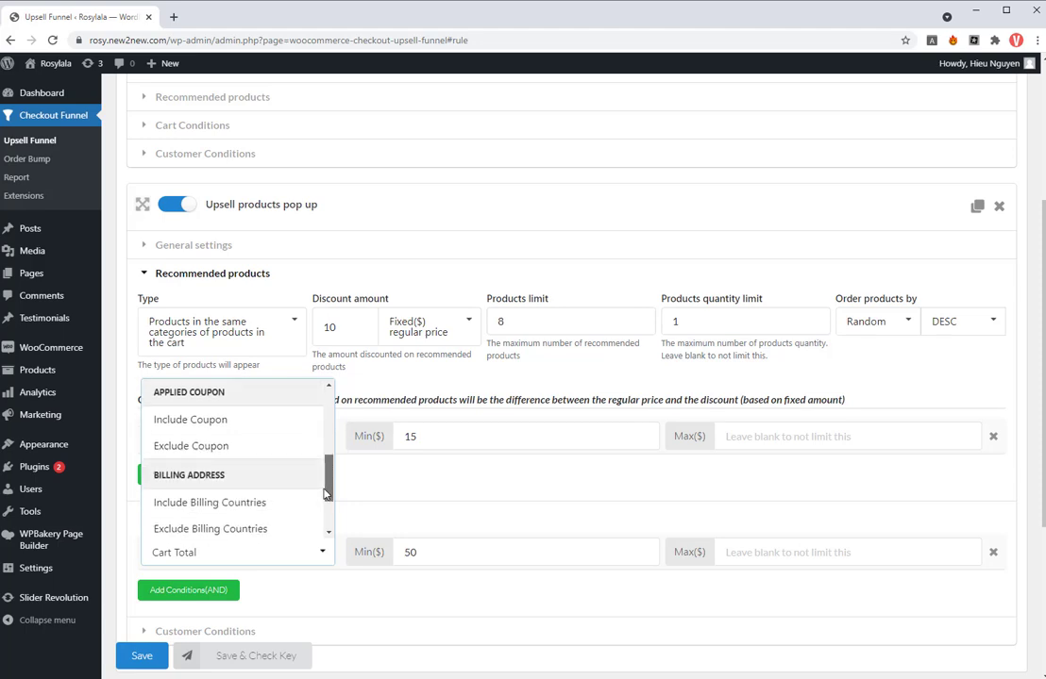
drag(327, 483, 337, 431)
click(189, 442)
double_click(415, 555)
- Remove the "Only logged in" customer condition from the popup rule and save the rules
scroll(304, 464, down, 1)
click(208, 497)
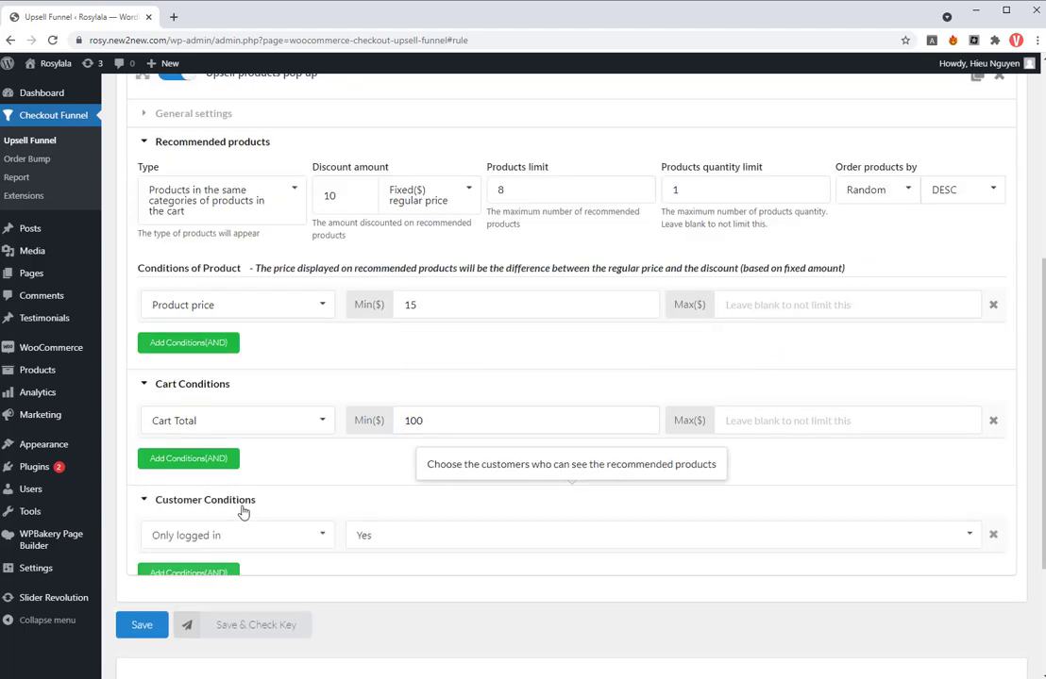
click(993, 536)
click(587, 113)
click(151, 617)
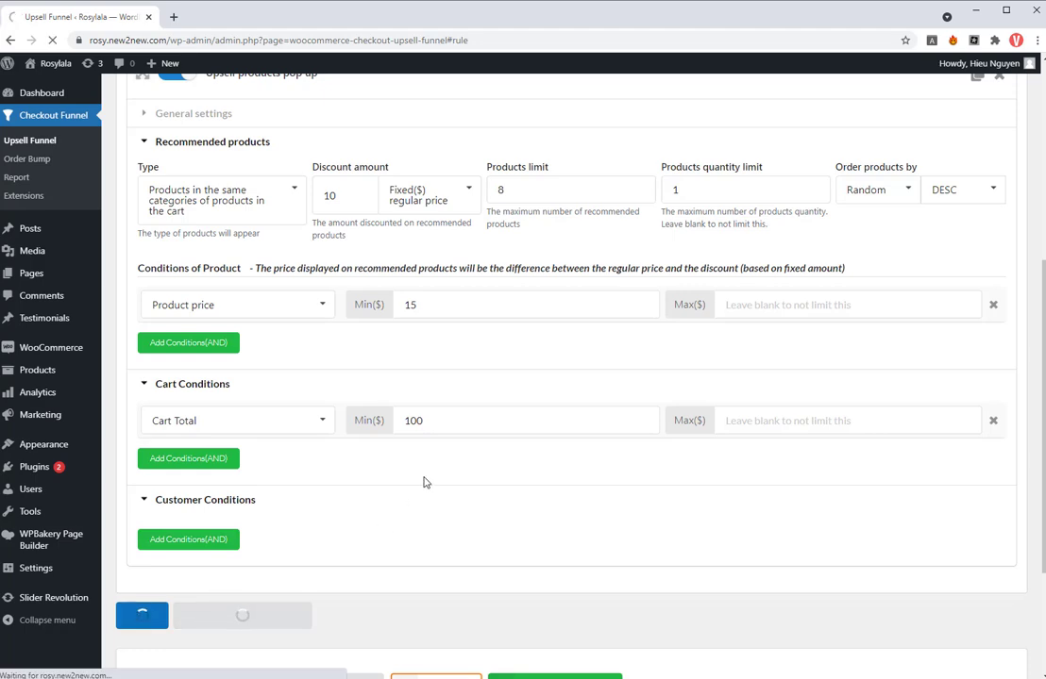
- In the Design settings, choose the outlined double-chevron skip icon for the continue button and colour it rgba(217, 47, 211, 1)
click(368, 137)
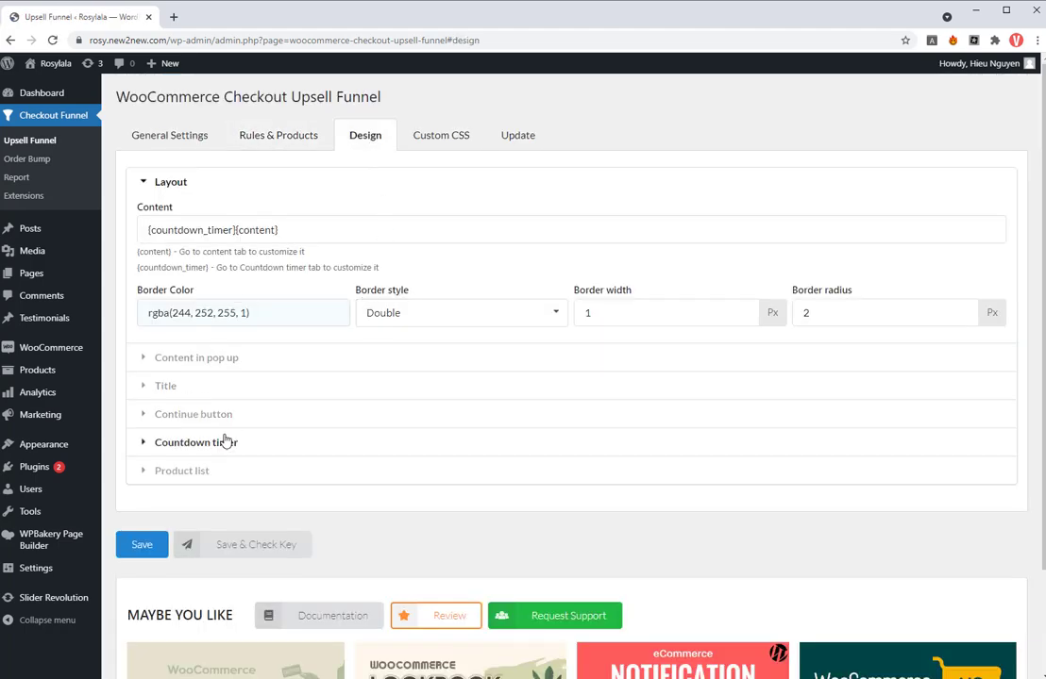
click(226, 390)
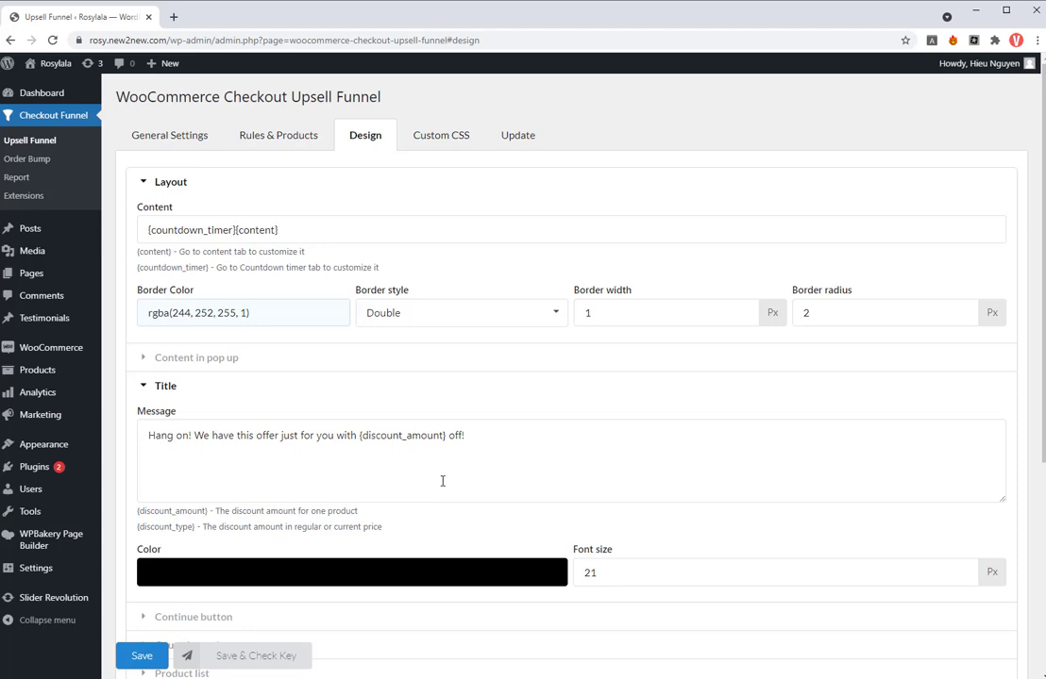
scroll(442, 481, down, 2)
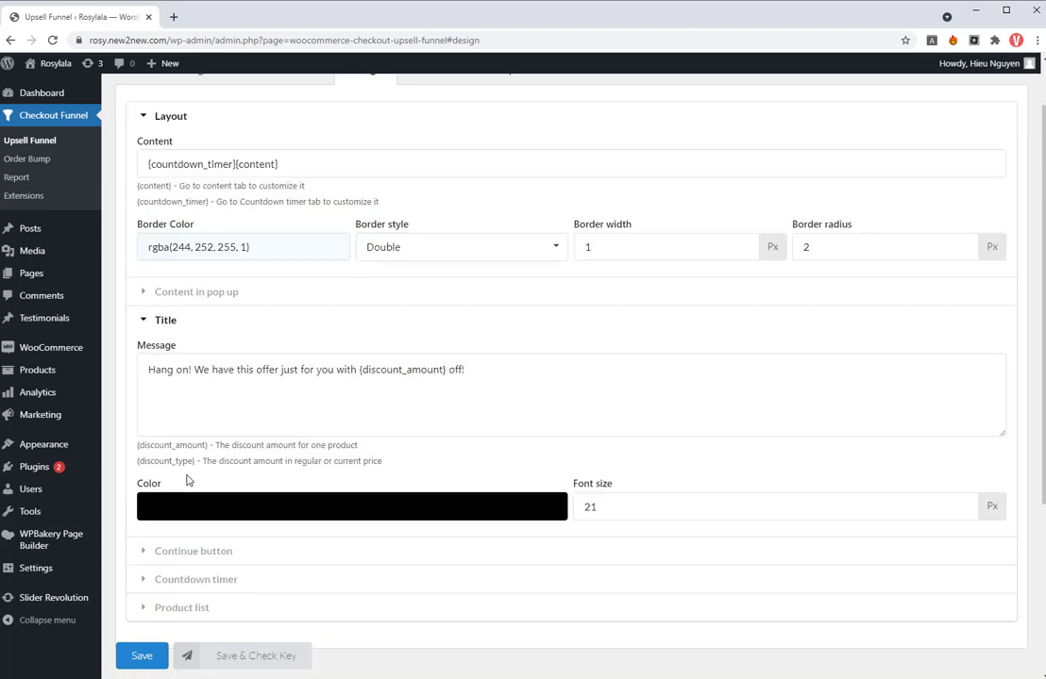
scroll(348, 476, down, 2)
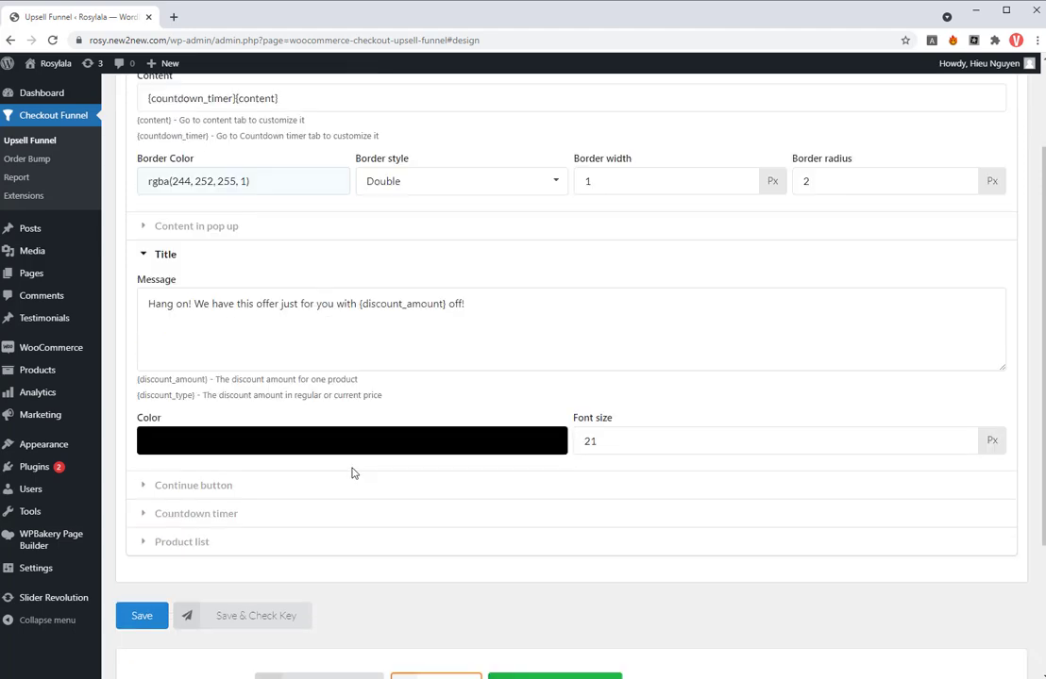
click(290, 485)
scroll(289, 485, down, 4)
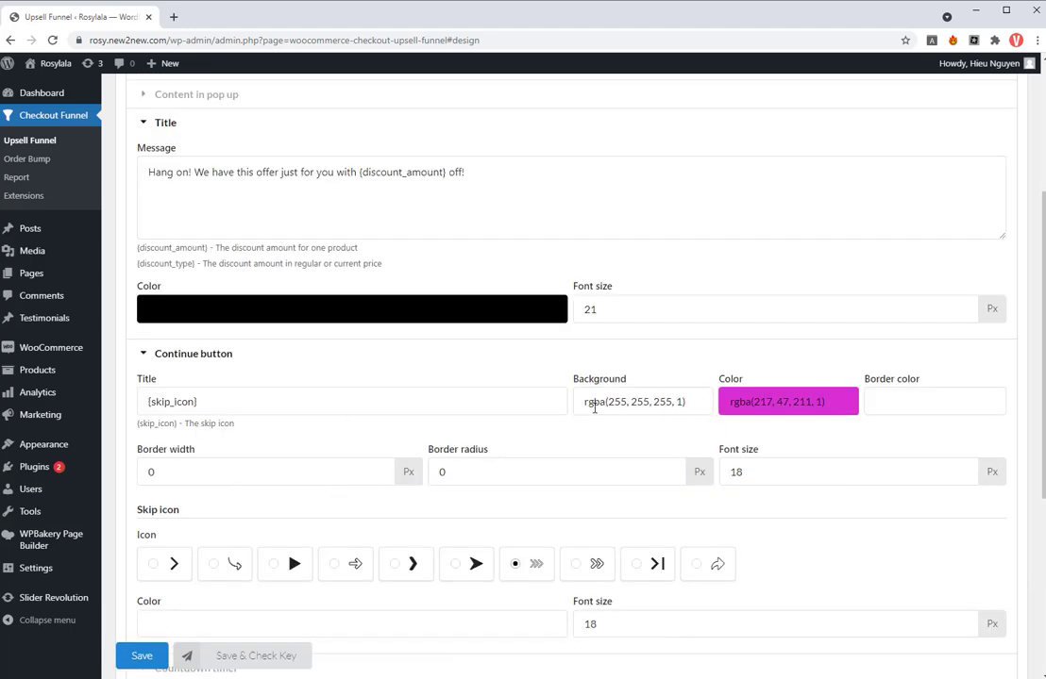
scroll(410, 494, down, 2)
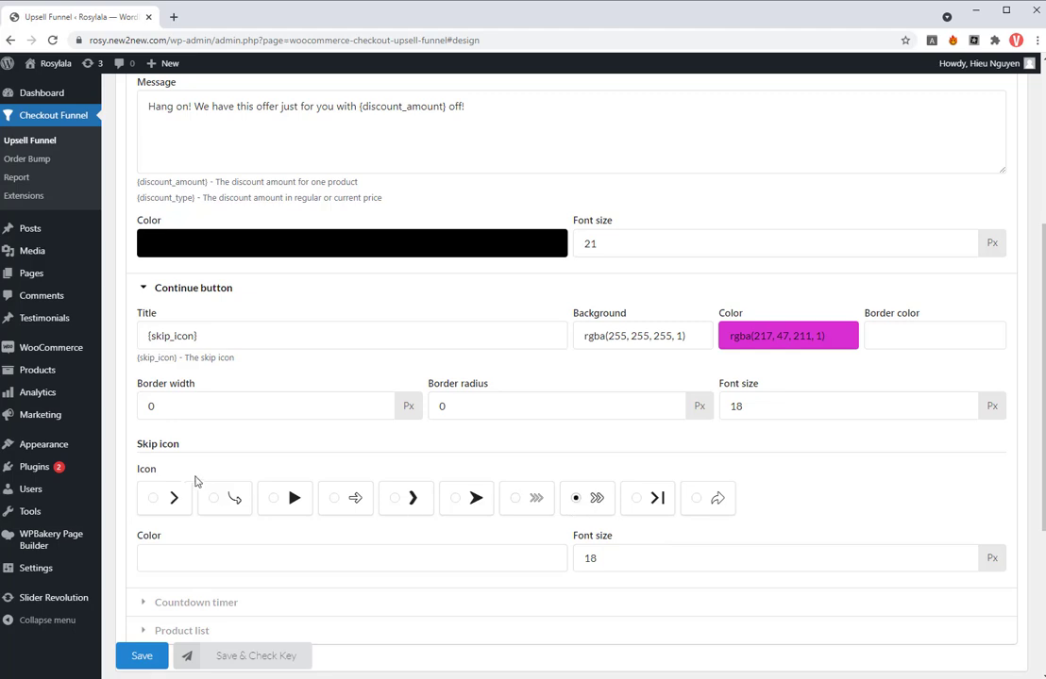
scroll(210, 482, down, 1)
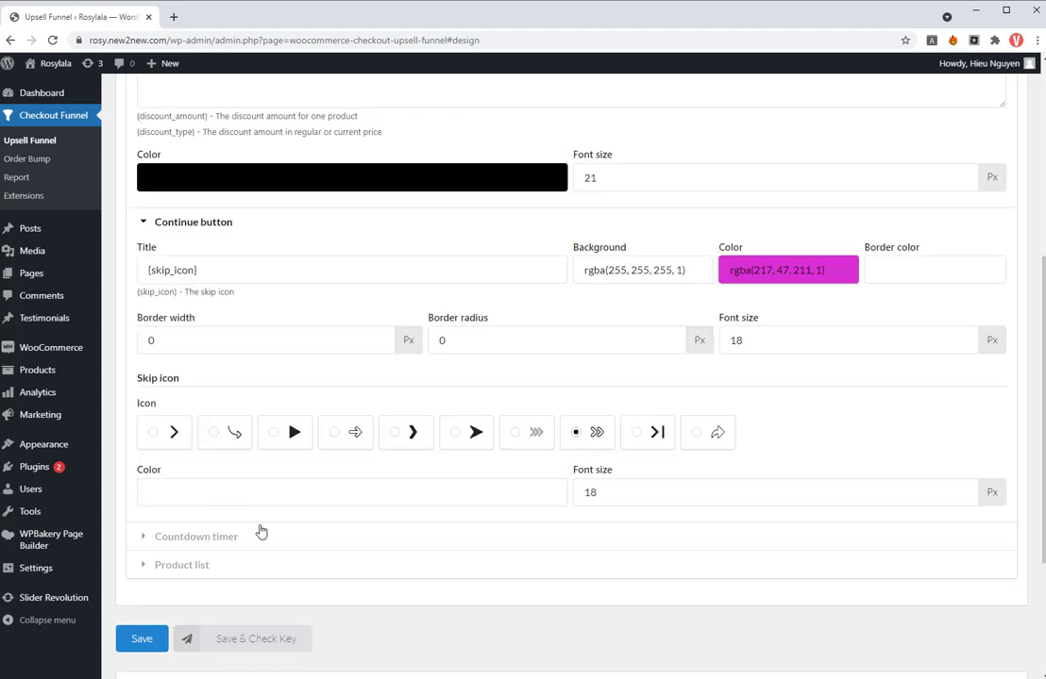
click(831, 269)
key(ctrl+c)
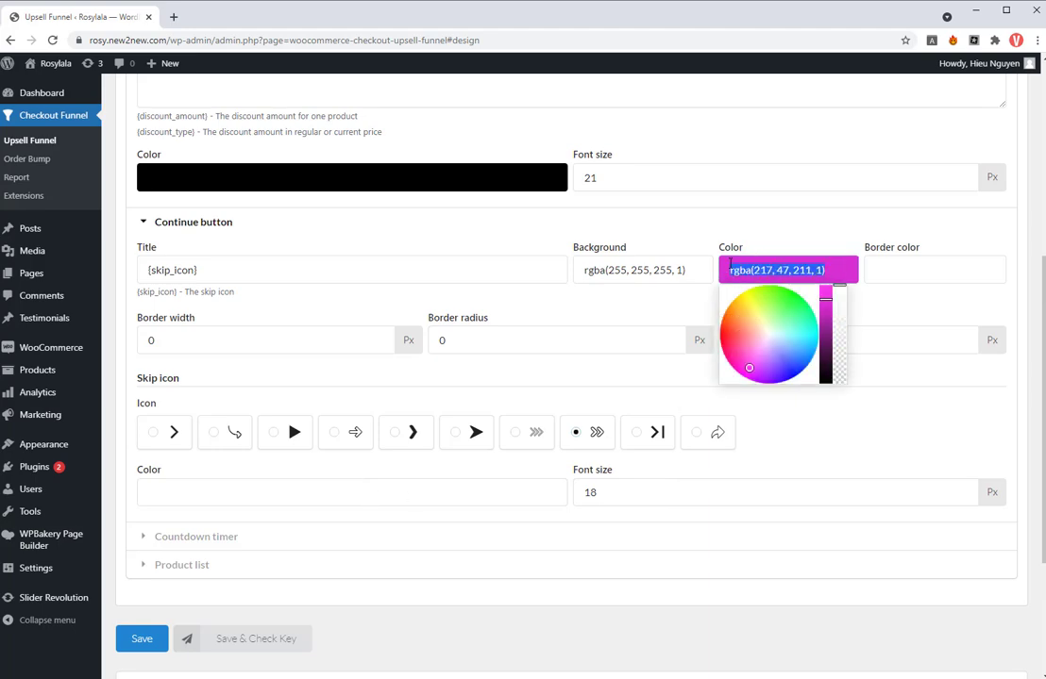
click(220, 500)
key(ctrl+v)
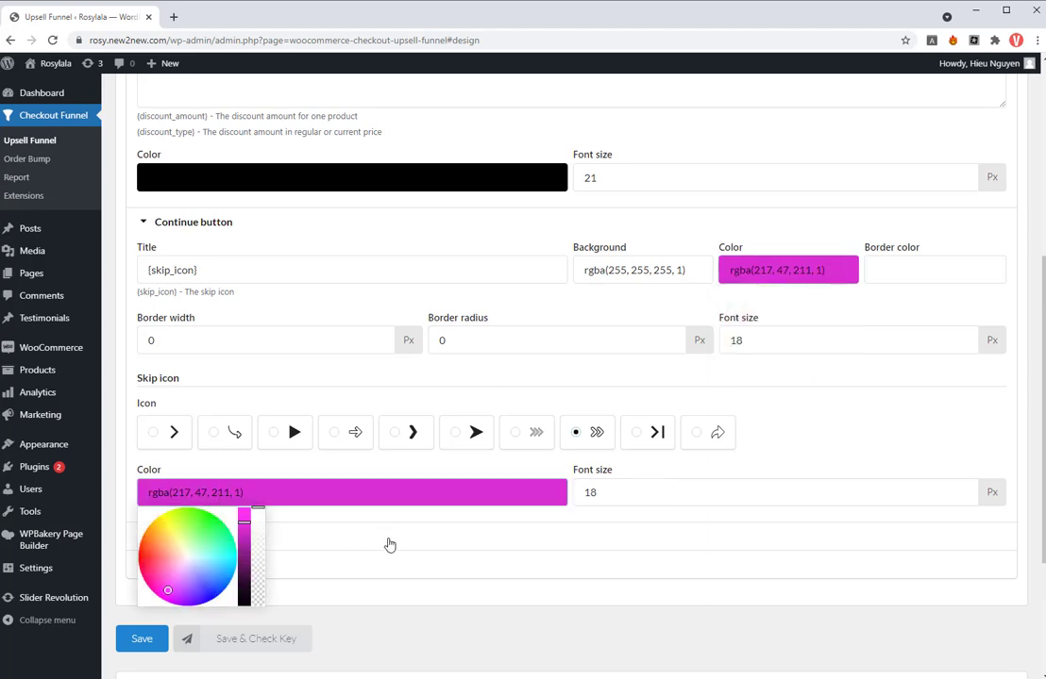
- Set the countdown timer's display time to 20 seconds
click(337, 537)
scroll(398, 534, down, 2)
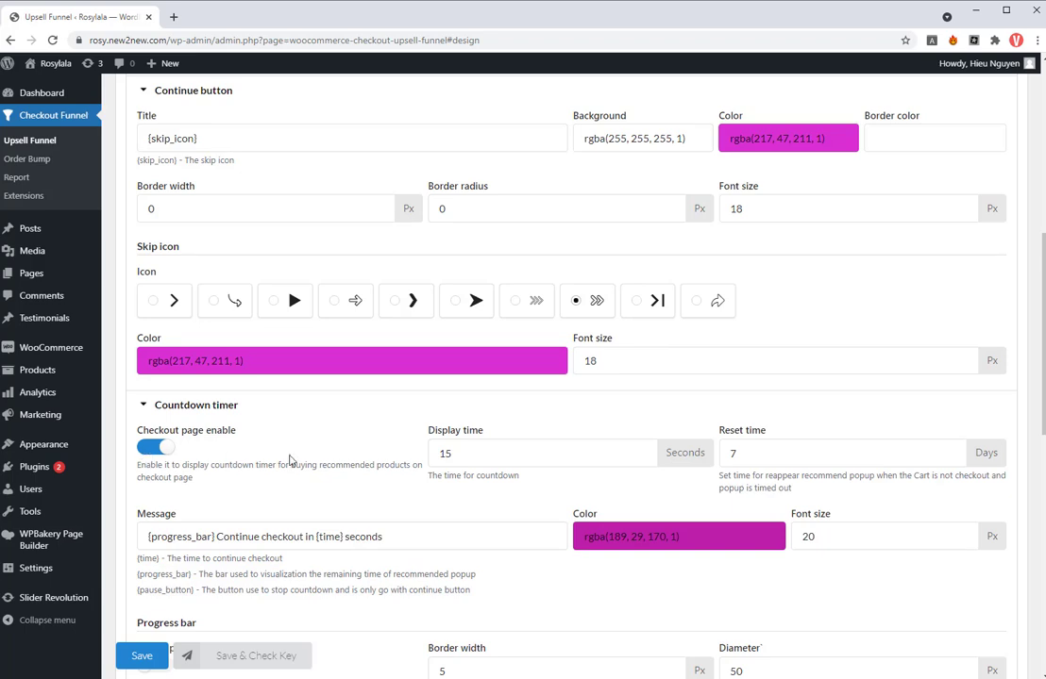
drag(450, 456, 424, 455)
text(20)
- Enable the pause button on the countdown progress bar and choose the solid two-bar pause icon
scroll(505, 467, down, 2)
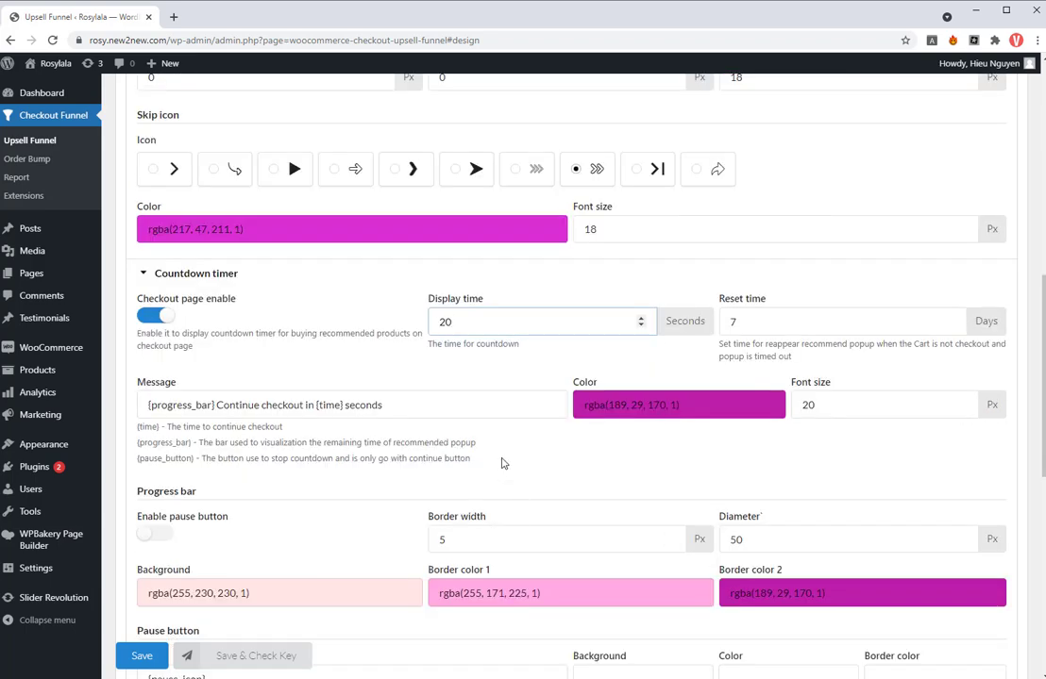
scroll(502, 464, down, 2)
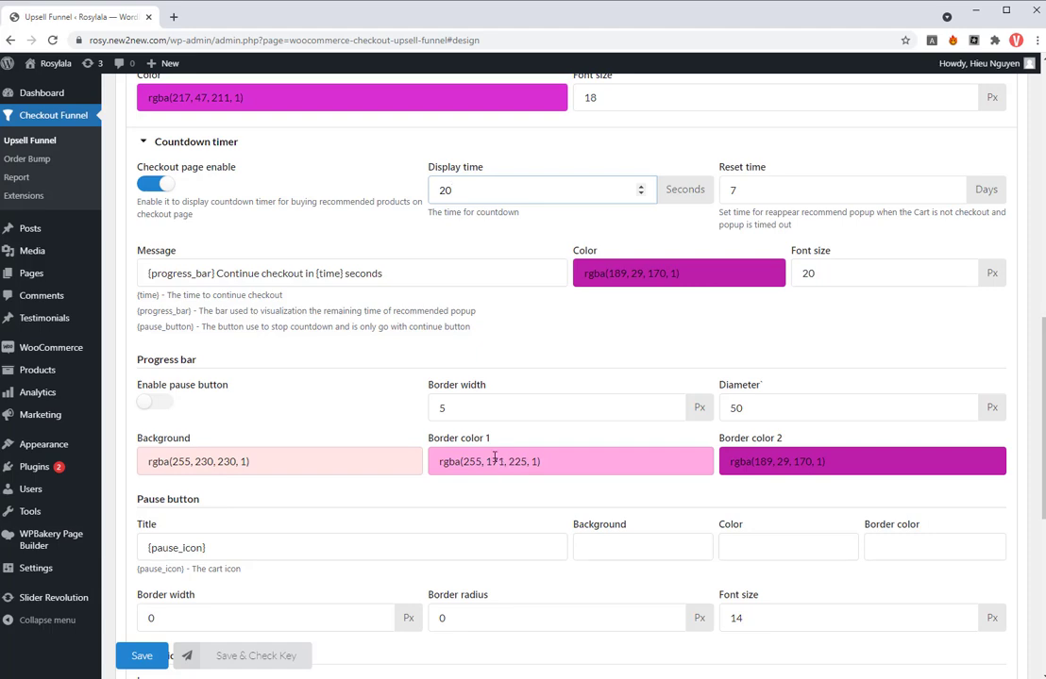
click(154, 402)
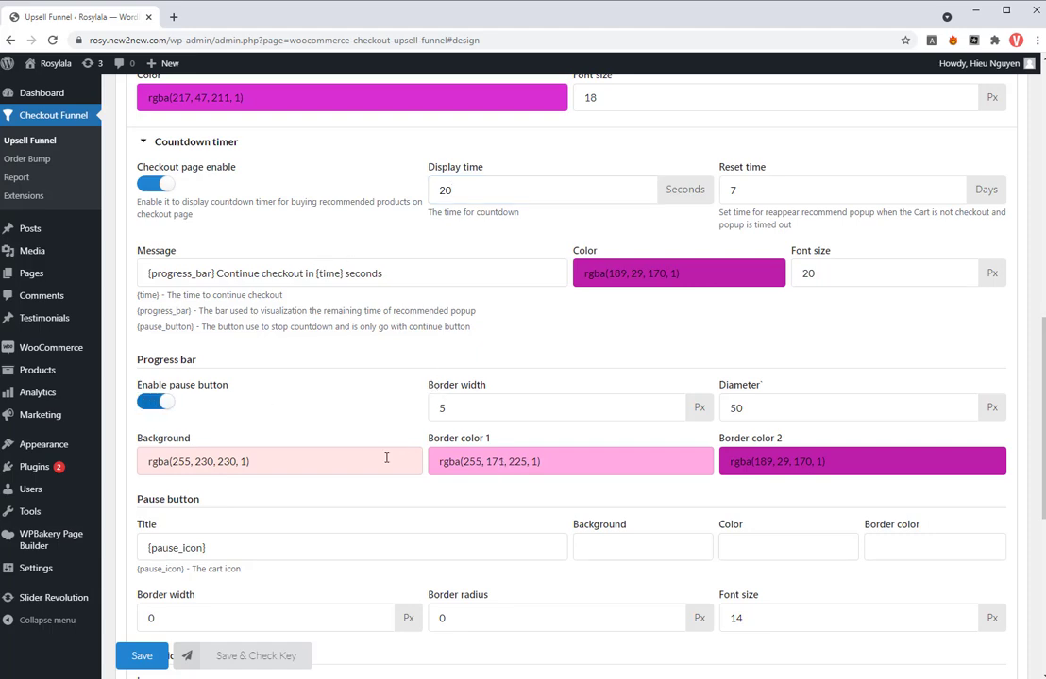
scroll(386, 457, down, 4)
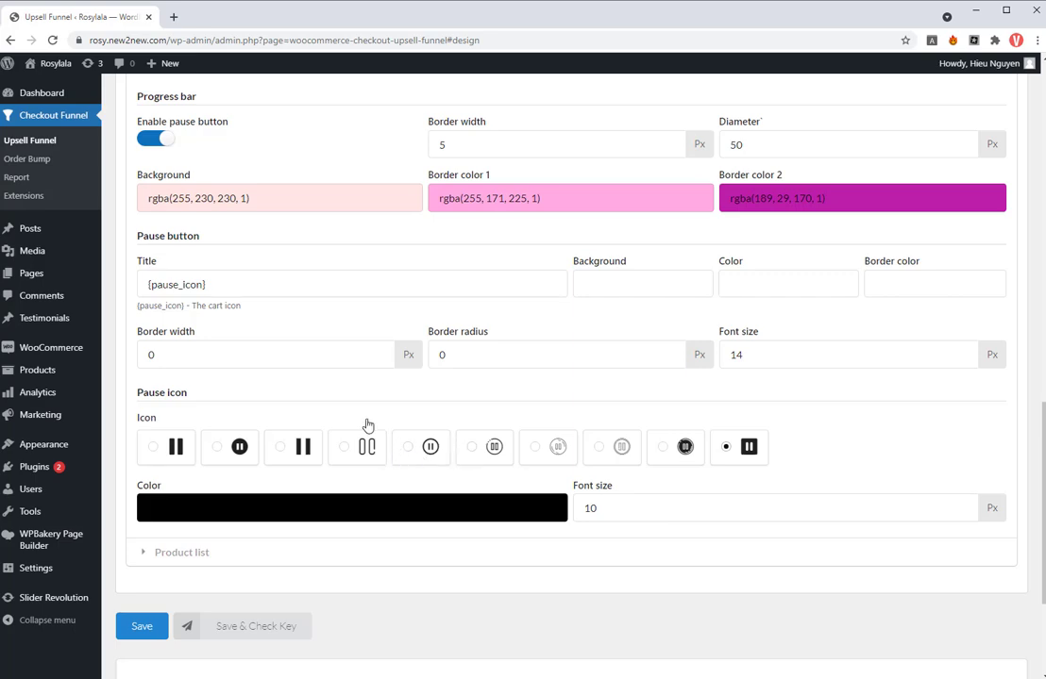
click(170, 446)
- Review the product list design options, leaving them as they are, and save the design
scroll(357, 471, down, 1)
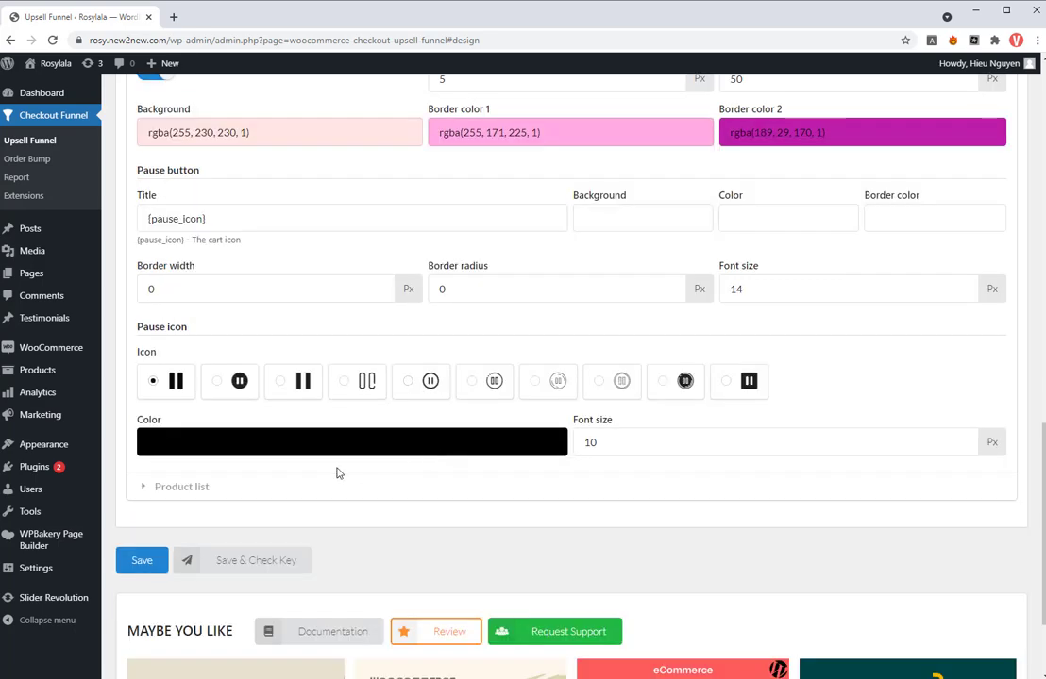
click(301, 485)
scroll(325, 495, down, 6)
scroll(247, 566, down, 5)
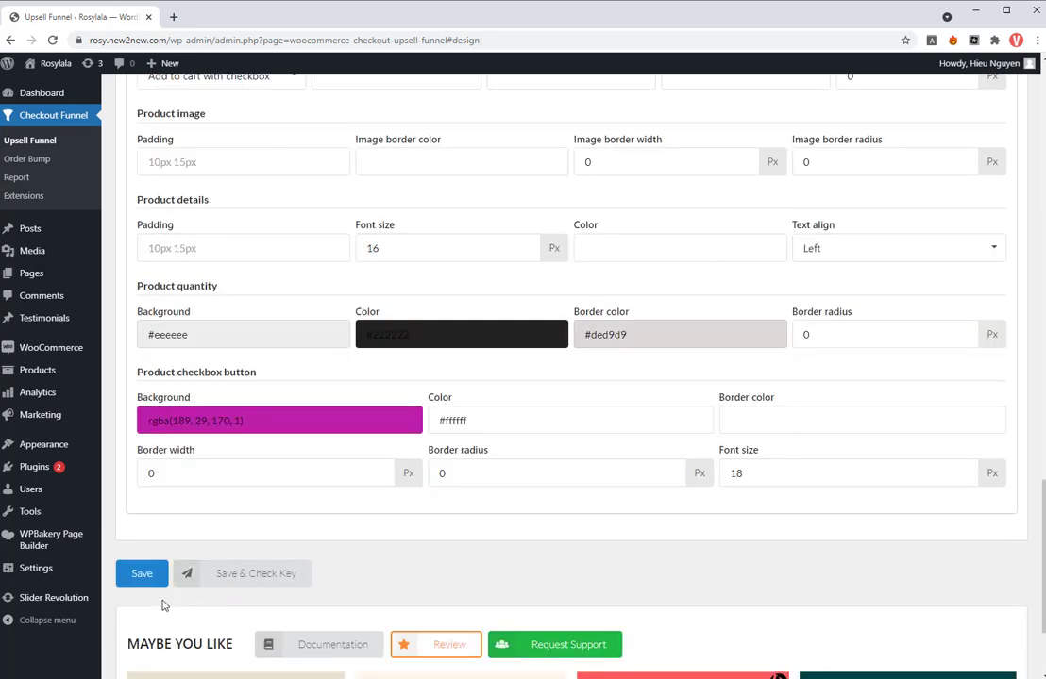
click(142, 497)
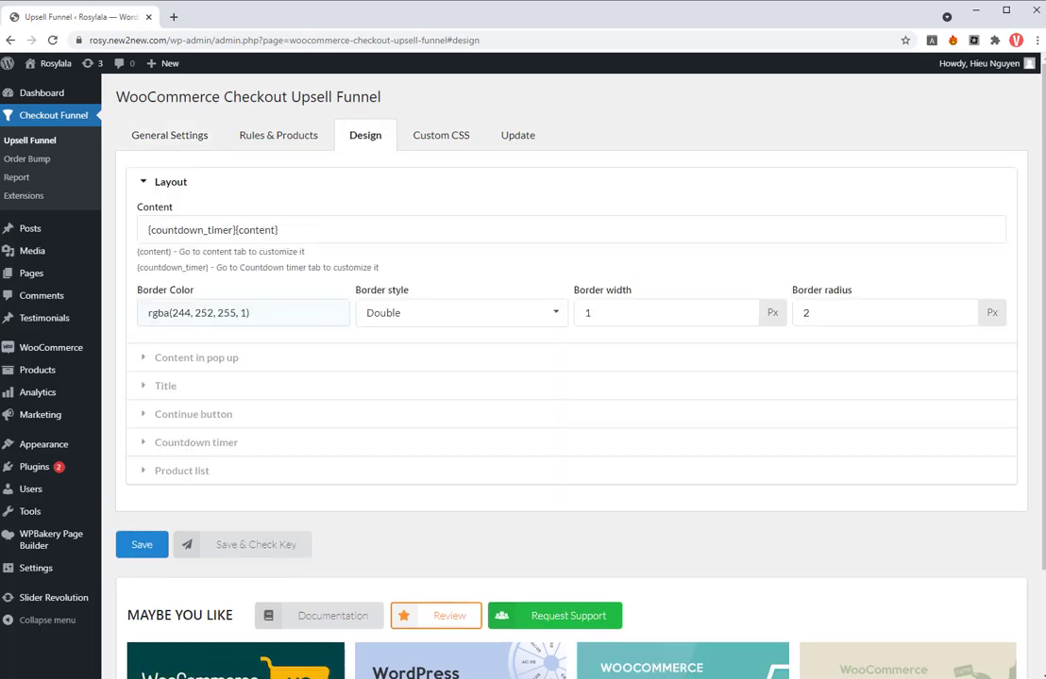
- Switch to the storefront window and add the Aliquet urnamorbi and the $199.00 Augue justovivamus coat to the cart
key(alt+Tab)
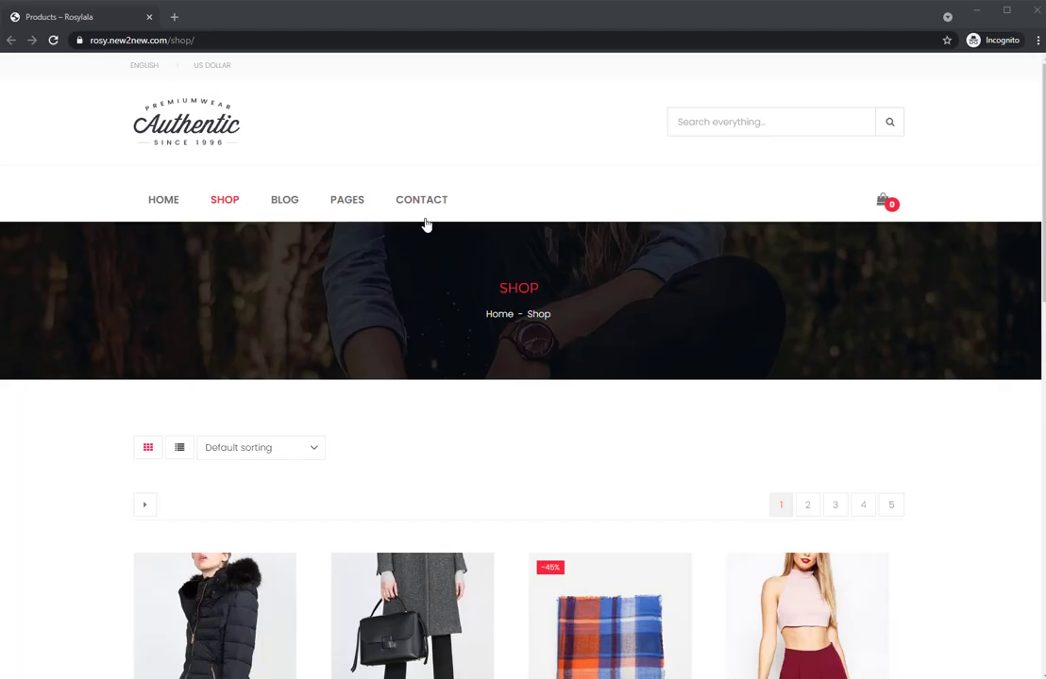
scroll(574, 285, down, 4)
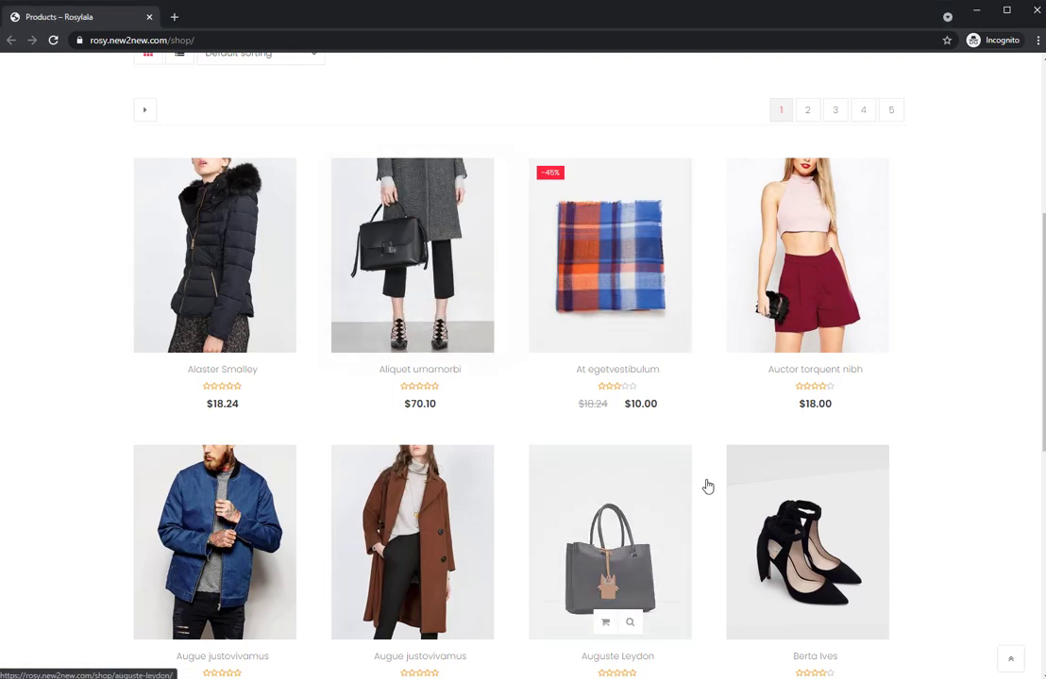
scroll(561, 474, down, 1)
click(408, 542)
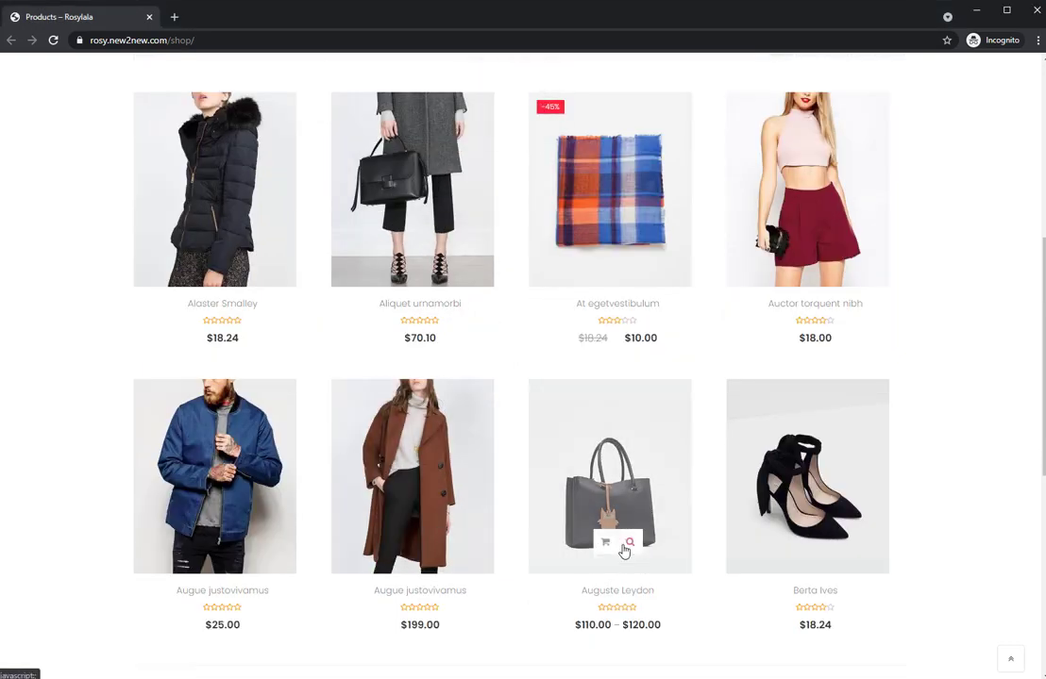
scroll(623, 545, up, 5)
- Proceed from the cart to checkout and fill in the billing details with the saved customer address
mouse_move(883, 156)
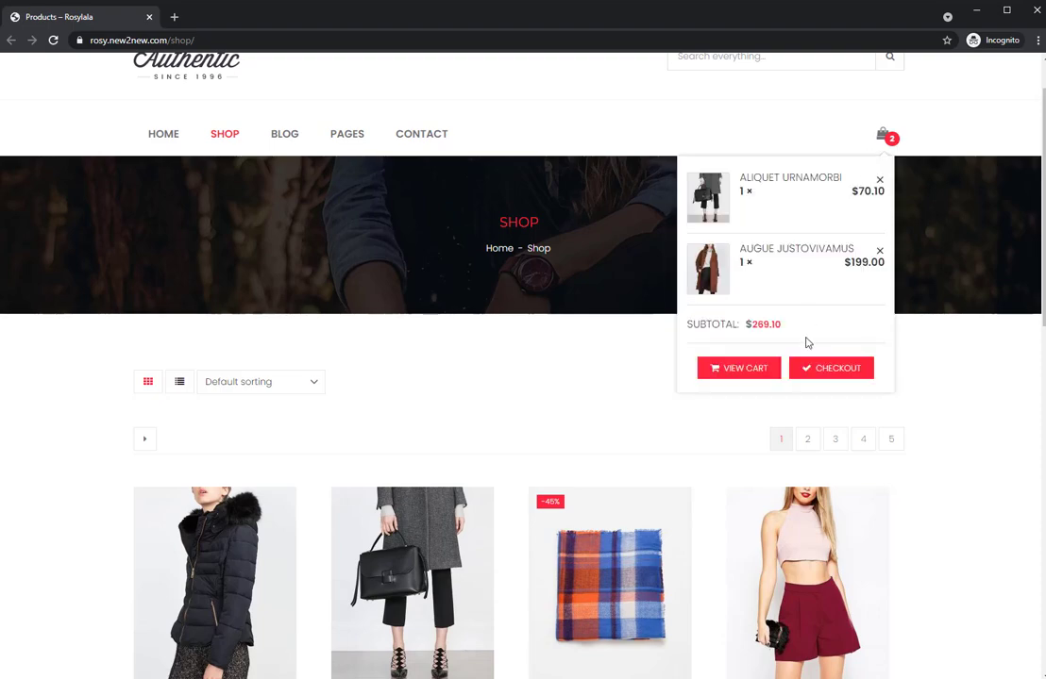
click(829, 366)
scroll(471, 336, down, 2)
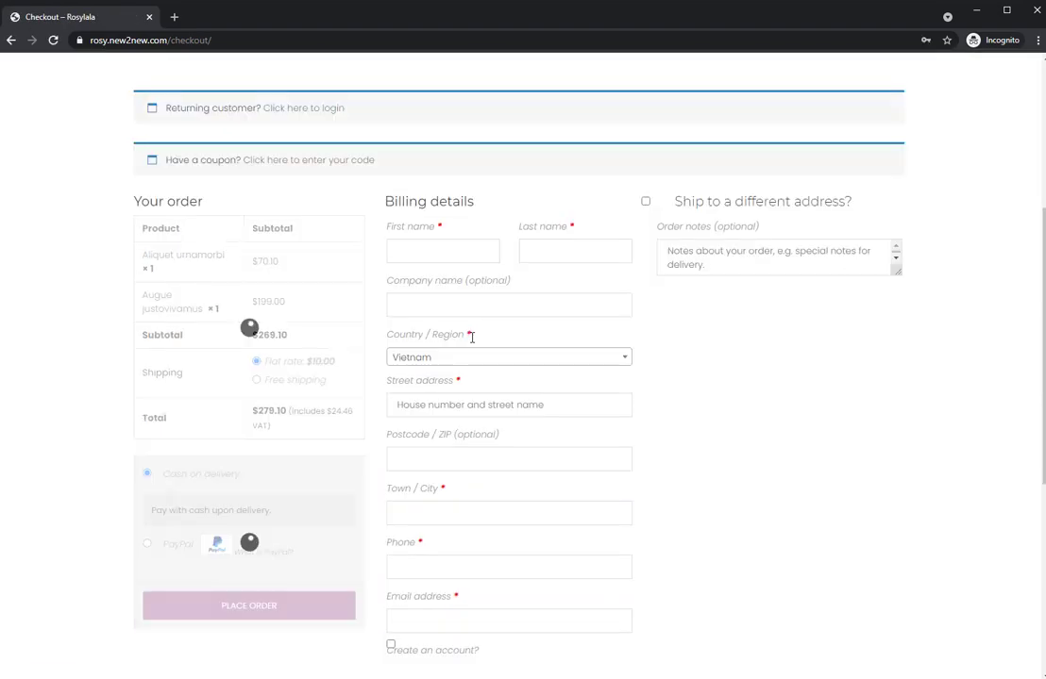
click(432, 252)
click(431, 287)
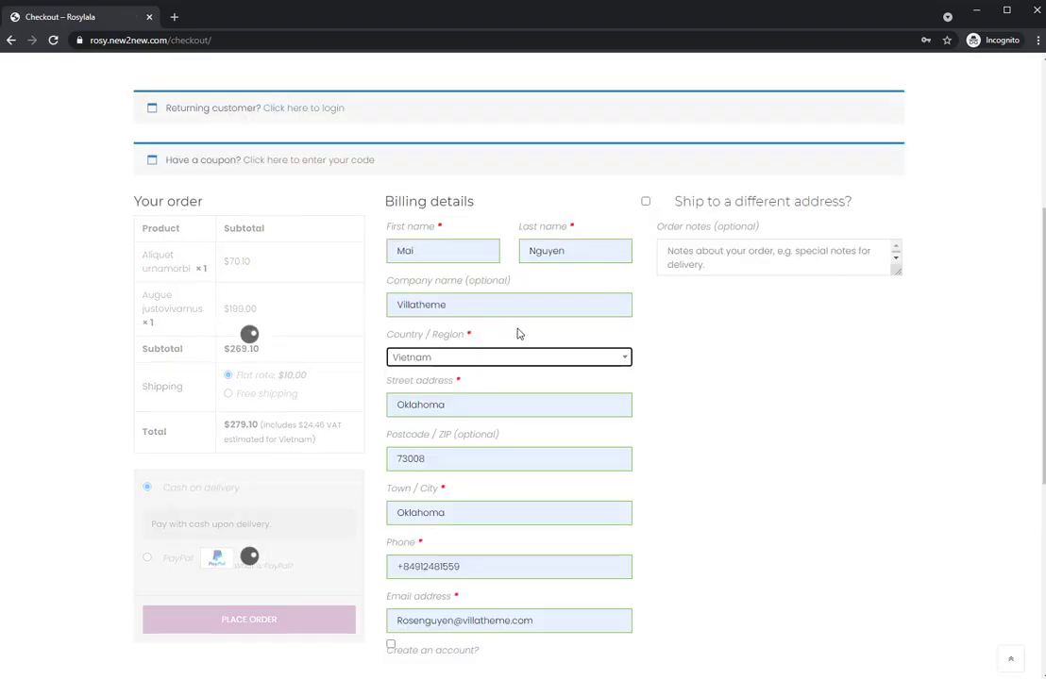
- Place the order, add Auctor torquent nibh from the upsell popup, and skip ahead to complete the checkout
scroll(517, 325, down, 2)
click(251, 464)
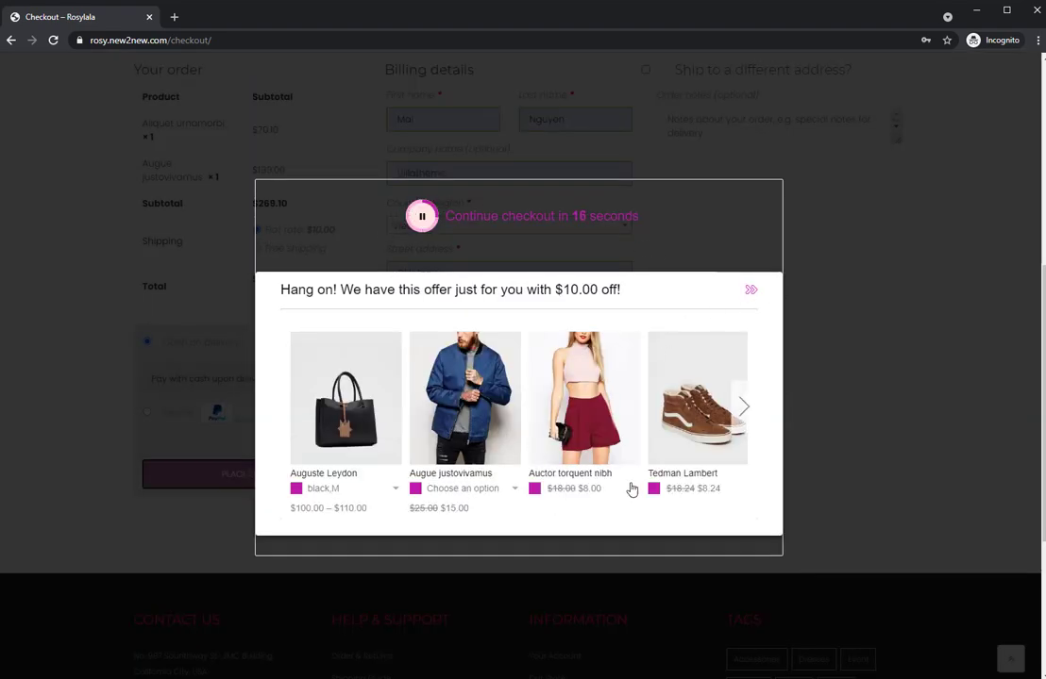
click(534, 489)
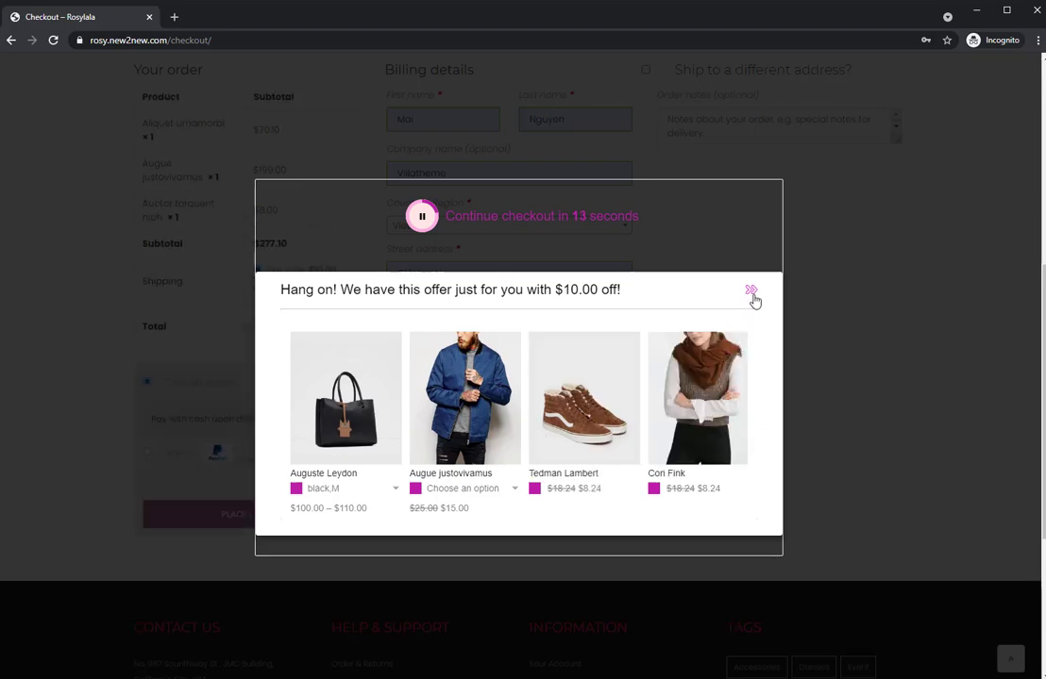
click(754, 294)
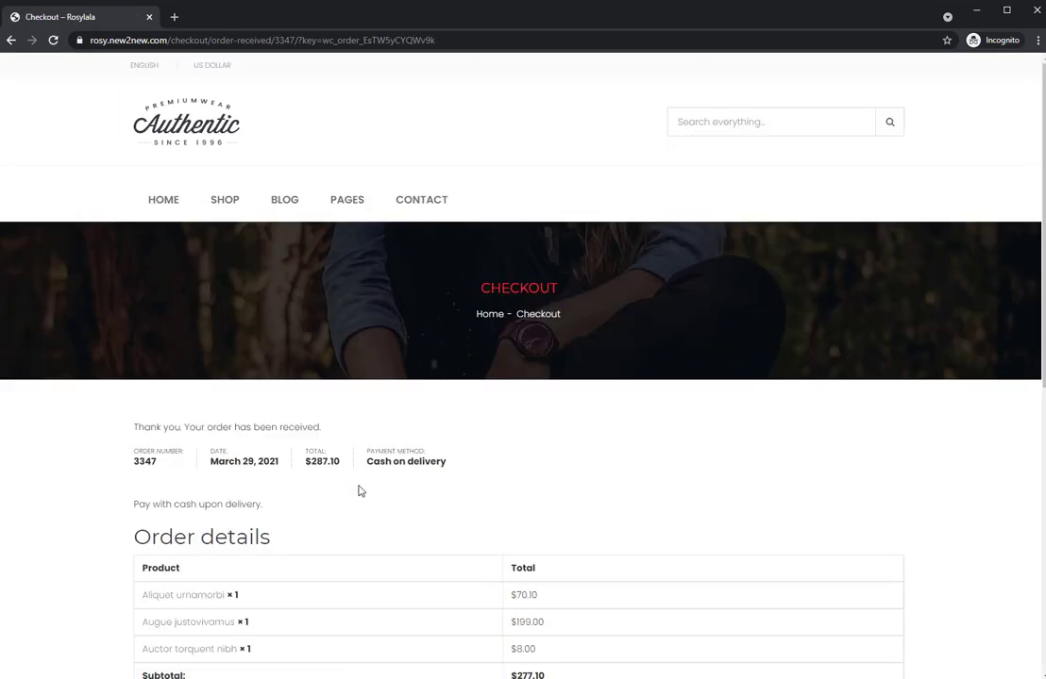
scroll(349, 483, down, 3)
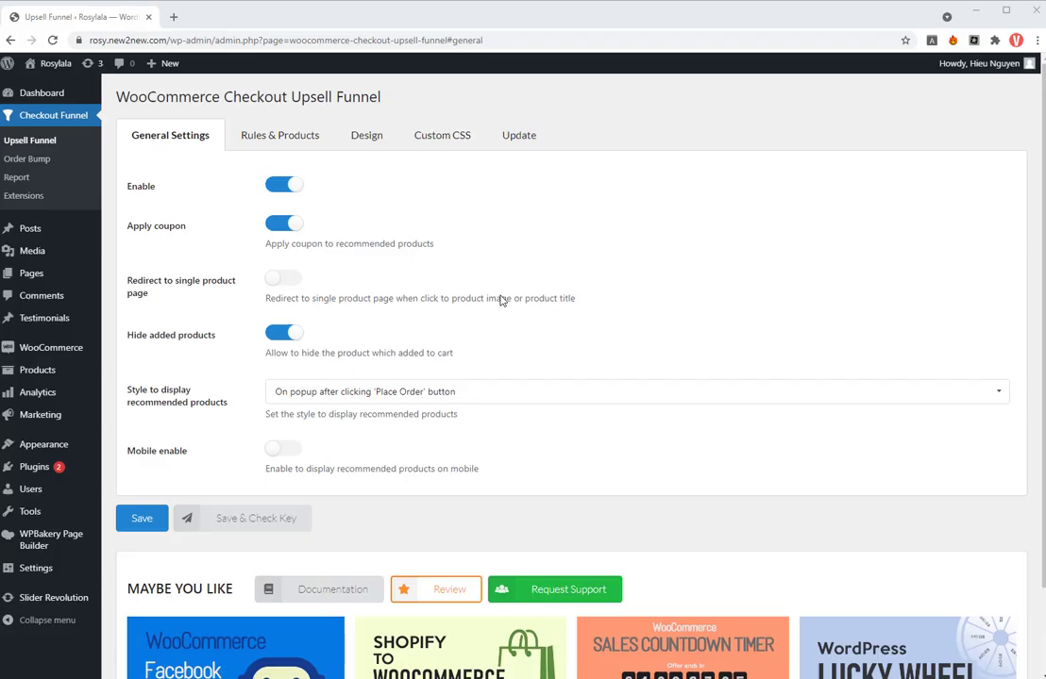
- Set recommended products to redirect to another page after 'Place Order', with endpoint URL Suggestion-for-you, and save the general settings
click(516, 394)
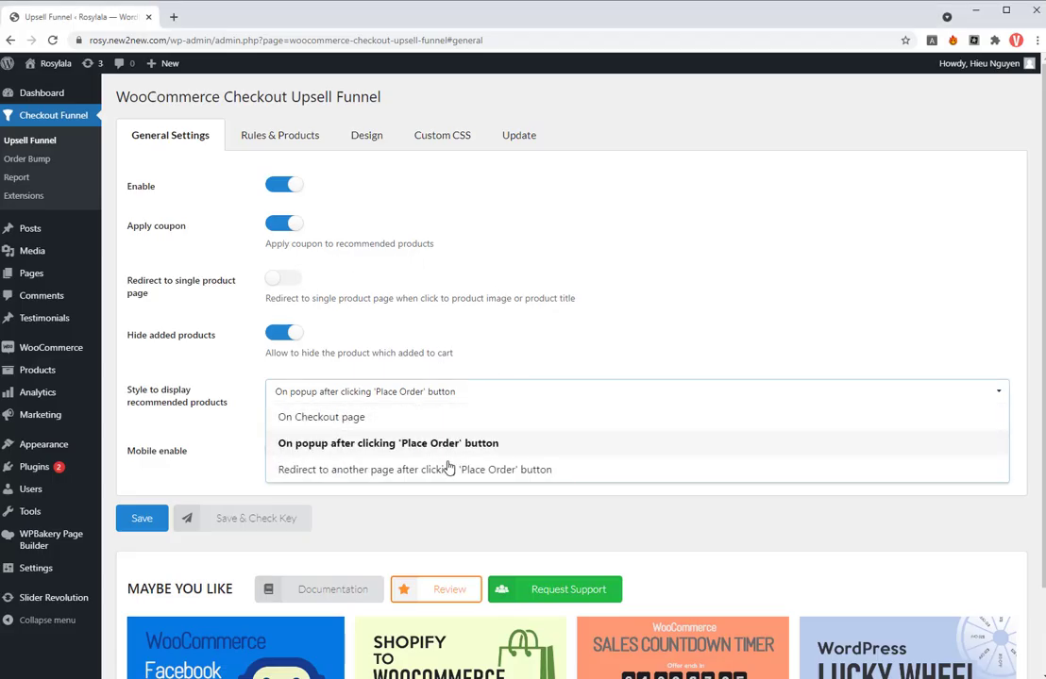
click(446, 464)
triple_click(275, 456)
text(Suggestion-for)
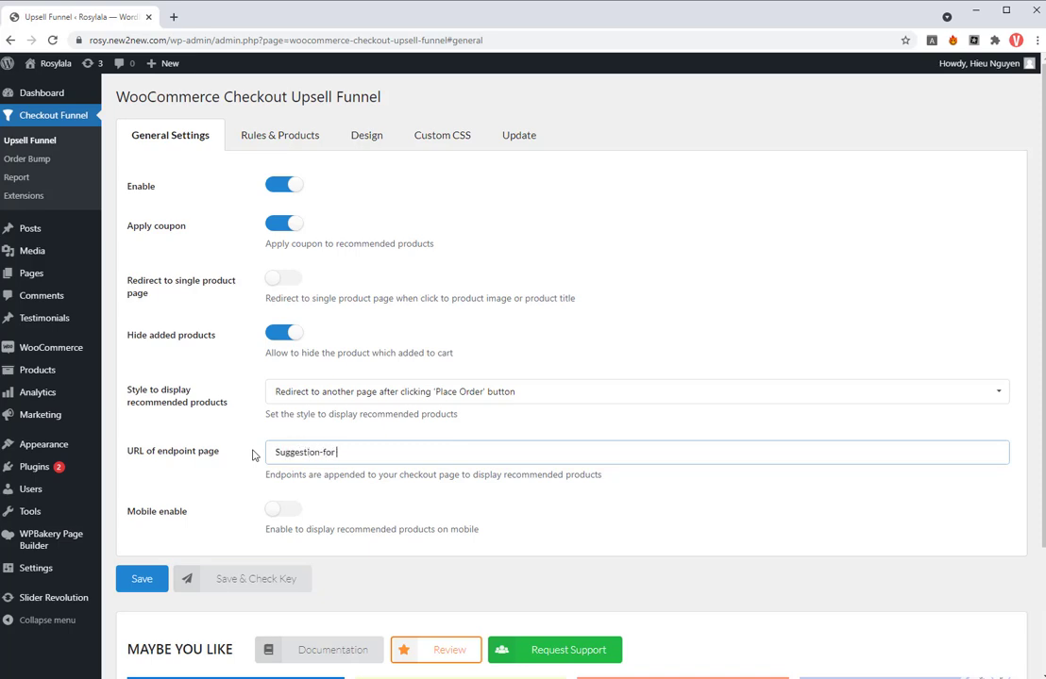
click(157, 582)
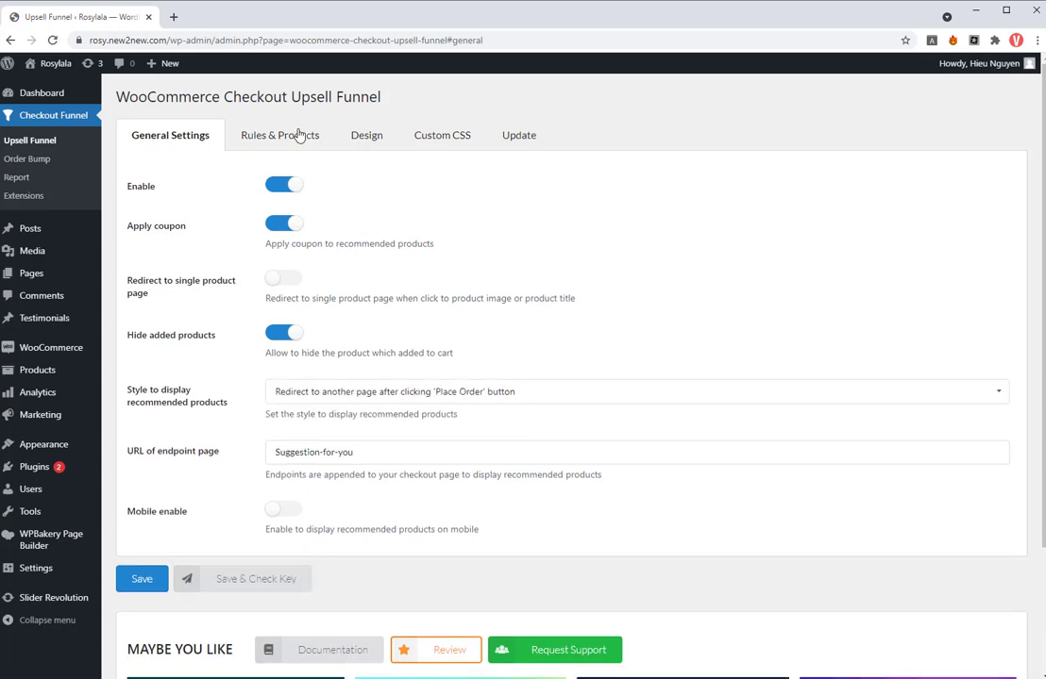
- Clone the "Upsell products pop up" rule and disable the original
click(300, 136)
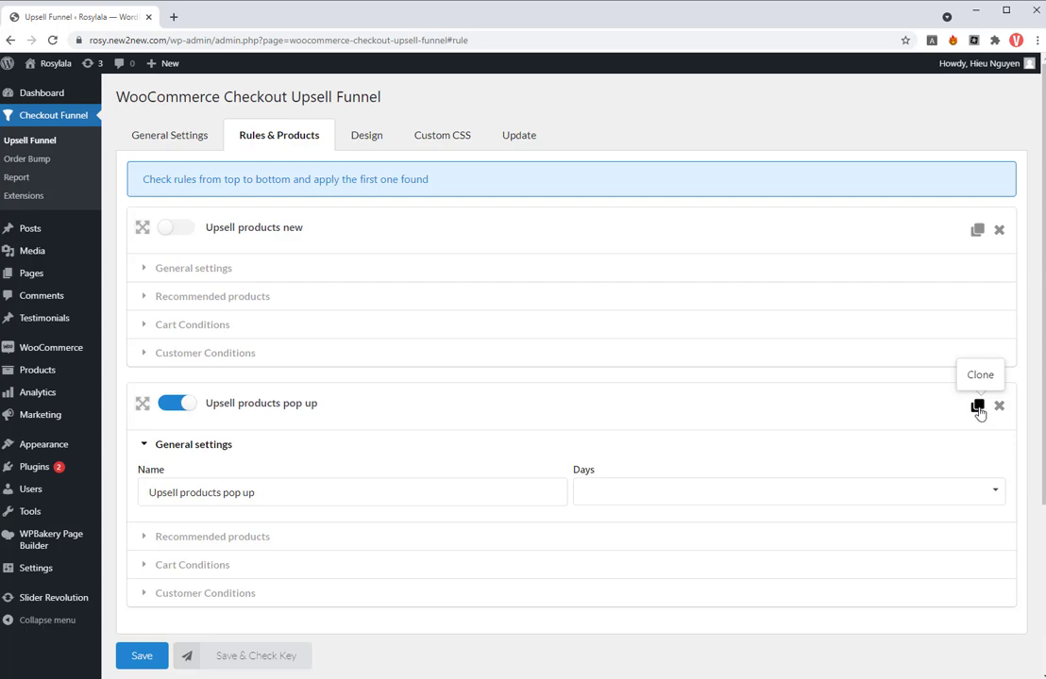
click(977, 409)
scroll(175, 335, down, 1)
click(175, 335)
scroll(236, 432, down, 3)
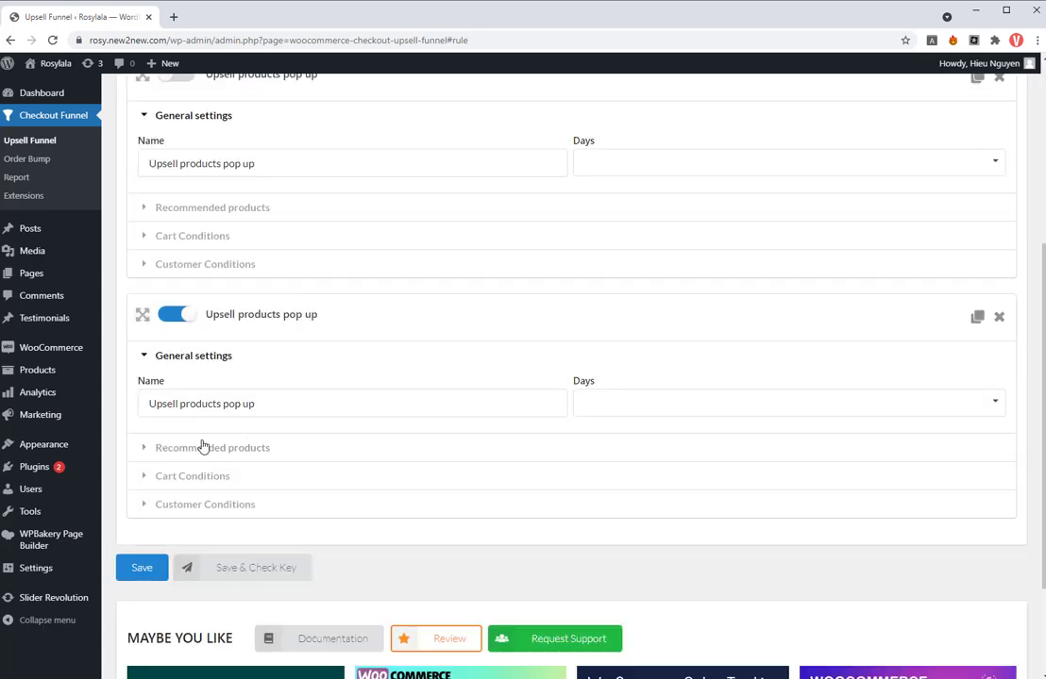
- Rename the cloned rule as "Upsell products redirected page"
click(275, 403)
drag(274, 403, 229, 406)
text(redirec)
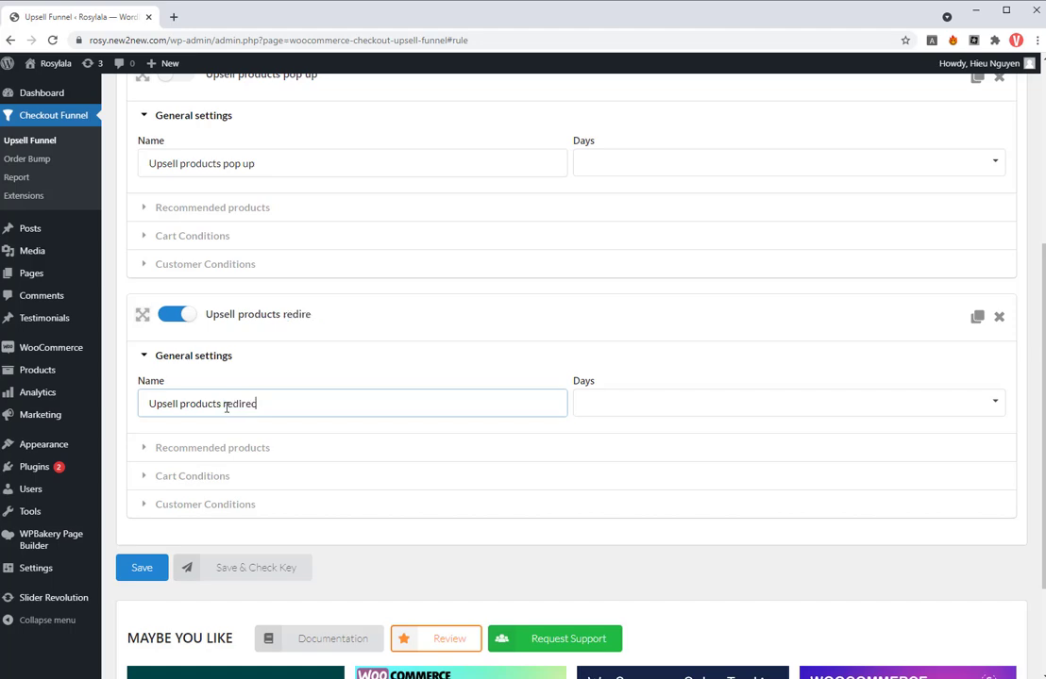
text(ted page)
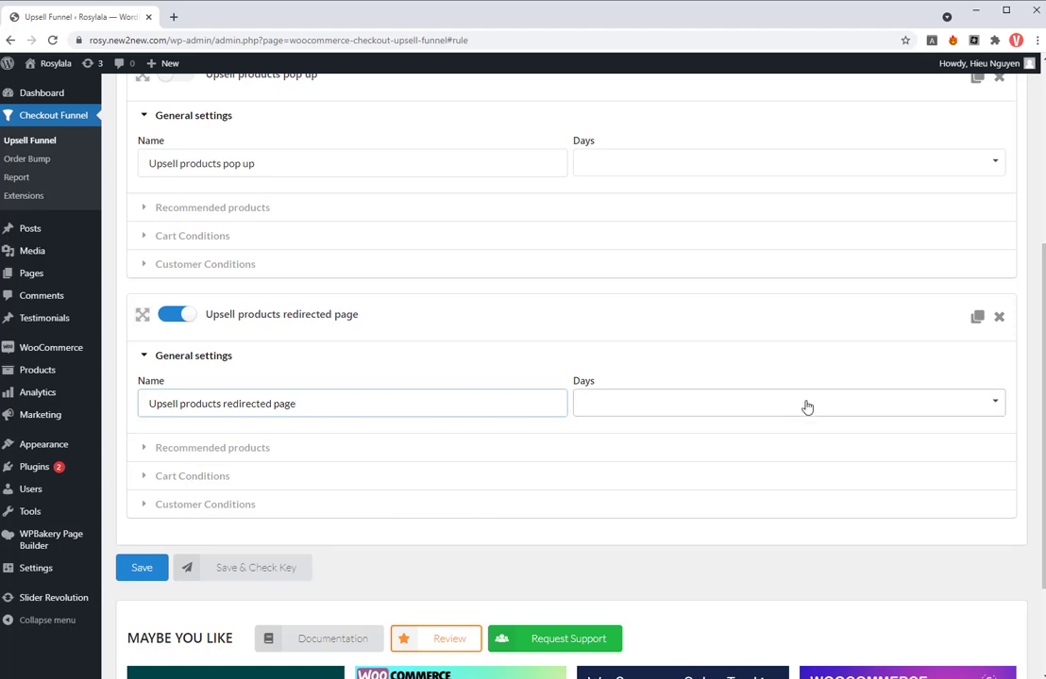
- Restrict the redirected page rule to Monday, Tuesday and Wednesday
click(972, 409)
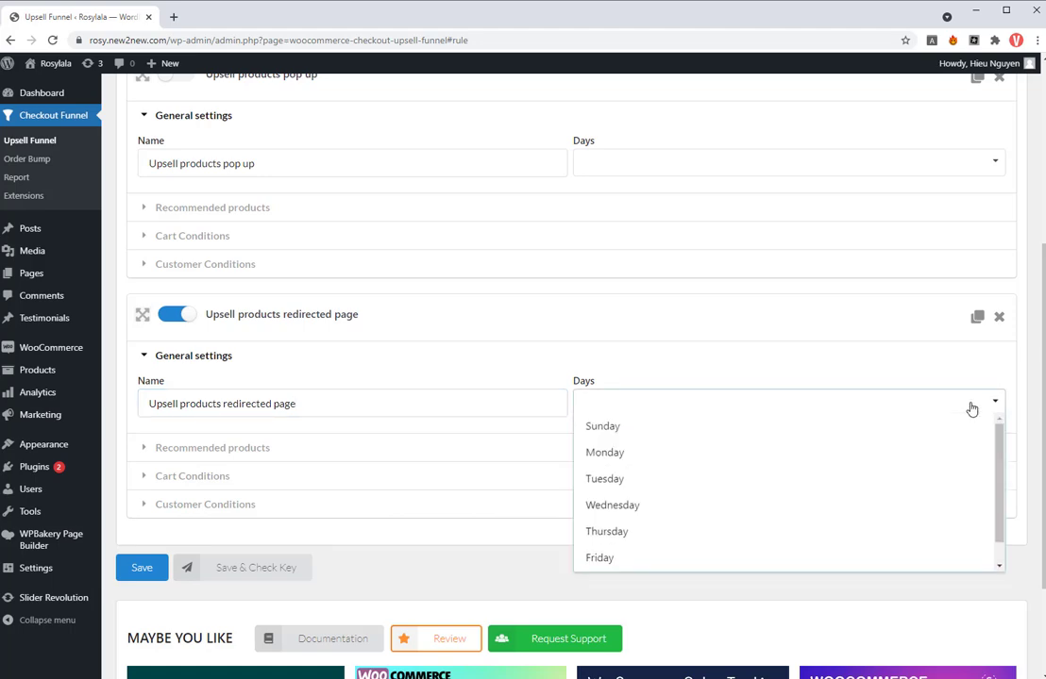
click(639, 464)
click(657, 460)
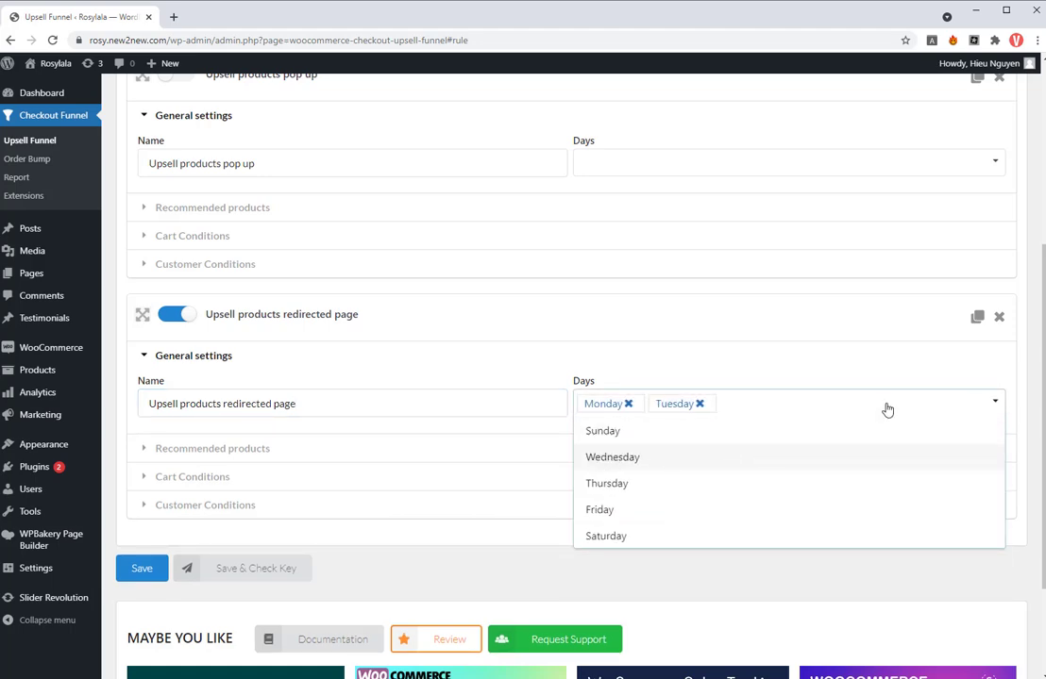
click(650, 458)
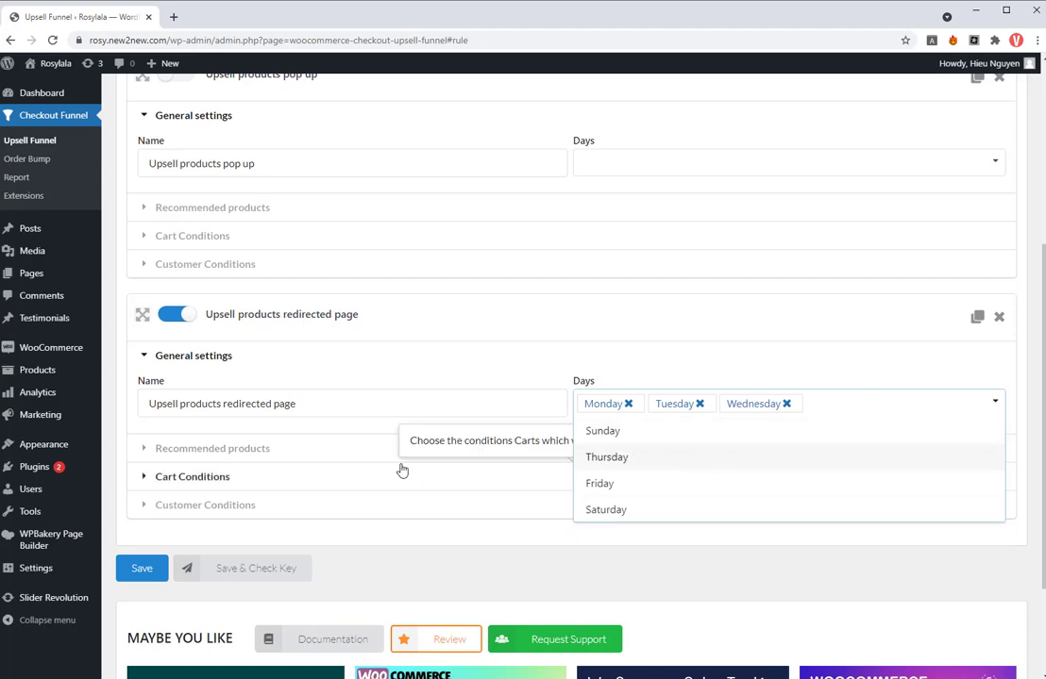
- Set the rule's recommended products to Most expensive products from Billing with a discount of 5 as Percentage(%) regular price
click(359, 458)
click(293, 503)
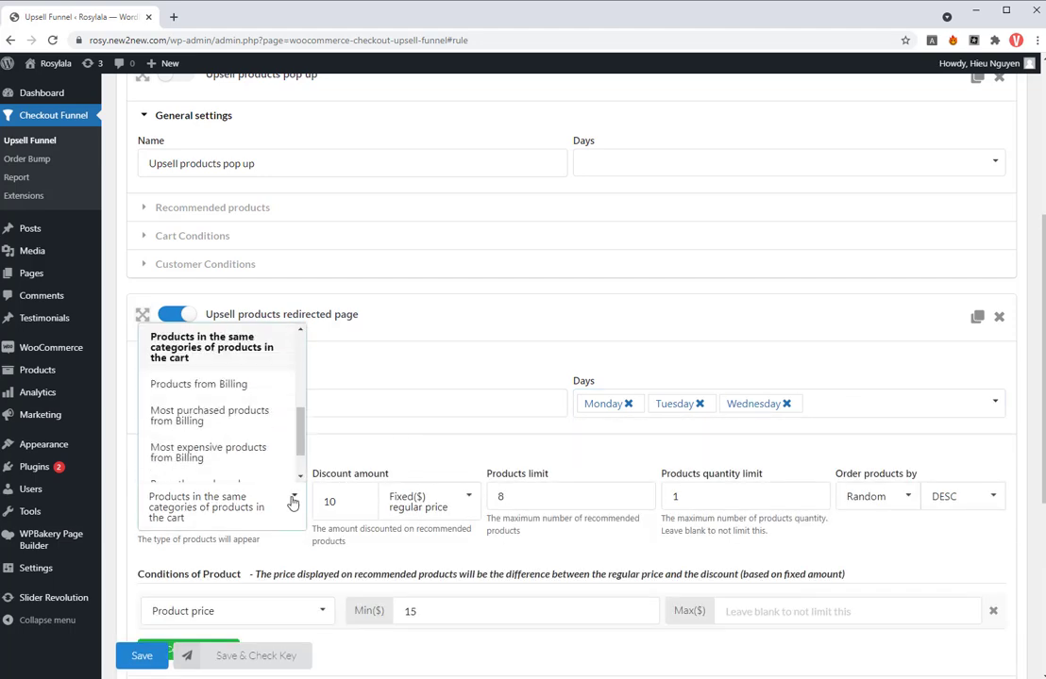
click(259, 449)
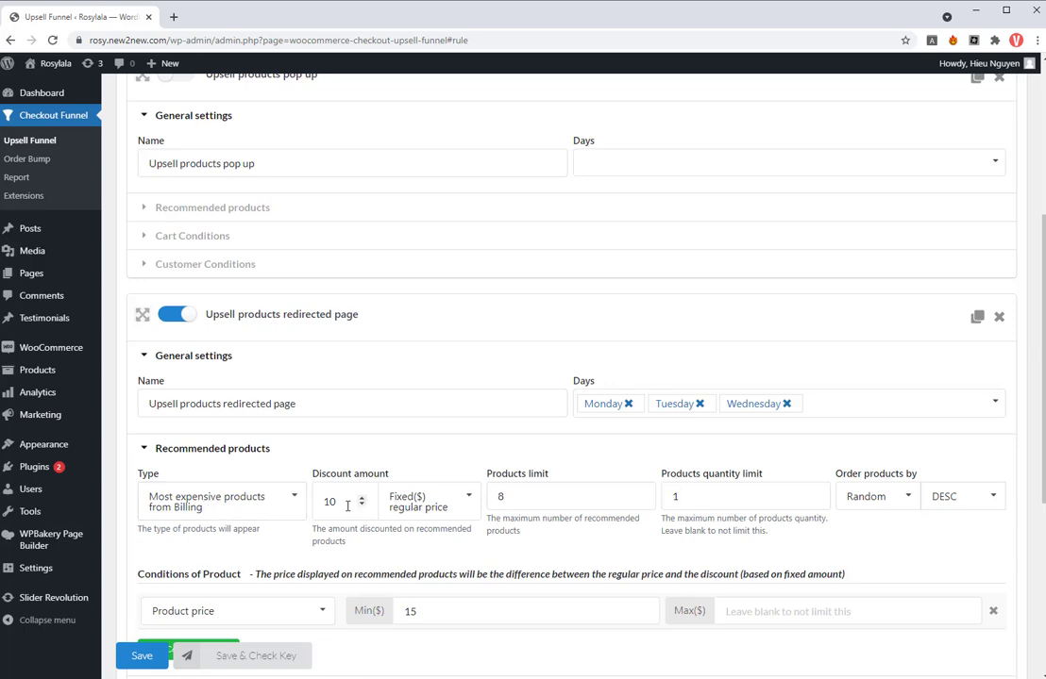
click(465, 498)
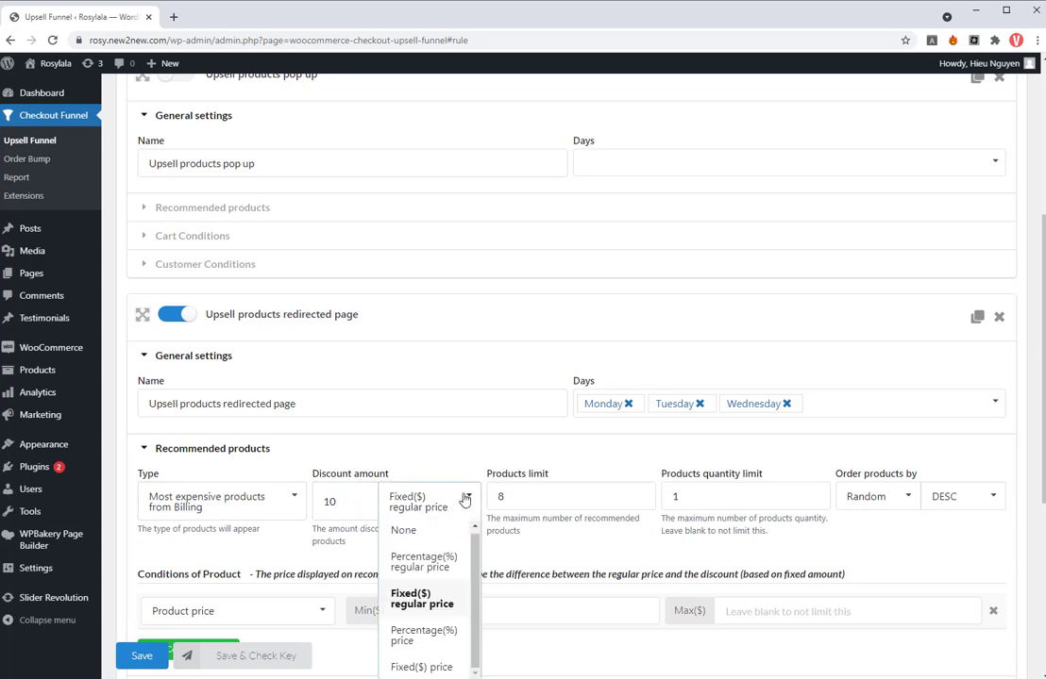
click(431, 560)
drag(342, 501, 309, 503)
text(5)
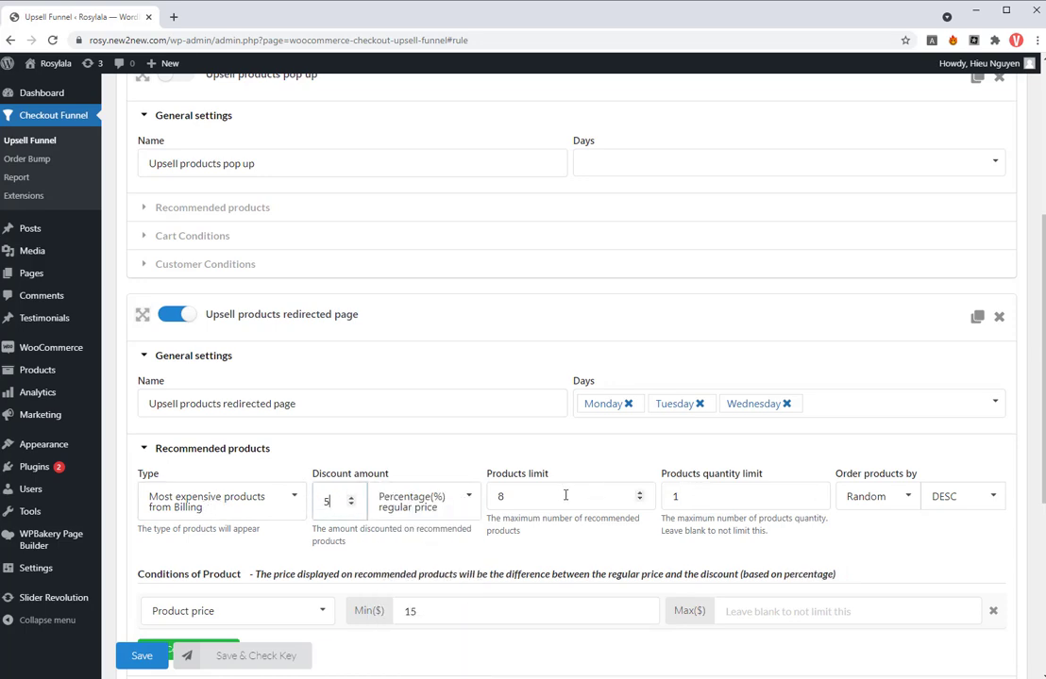
- Set the products limit to 10 and the product price condition to a minimum of $10 and a maximum of $15
scroll(564, 494, down, 2)
drag(528, 369, 497, 371)
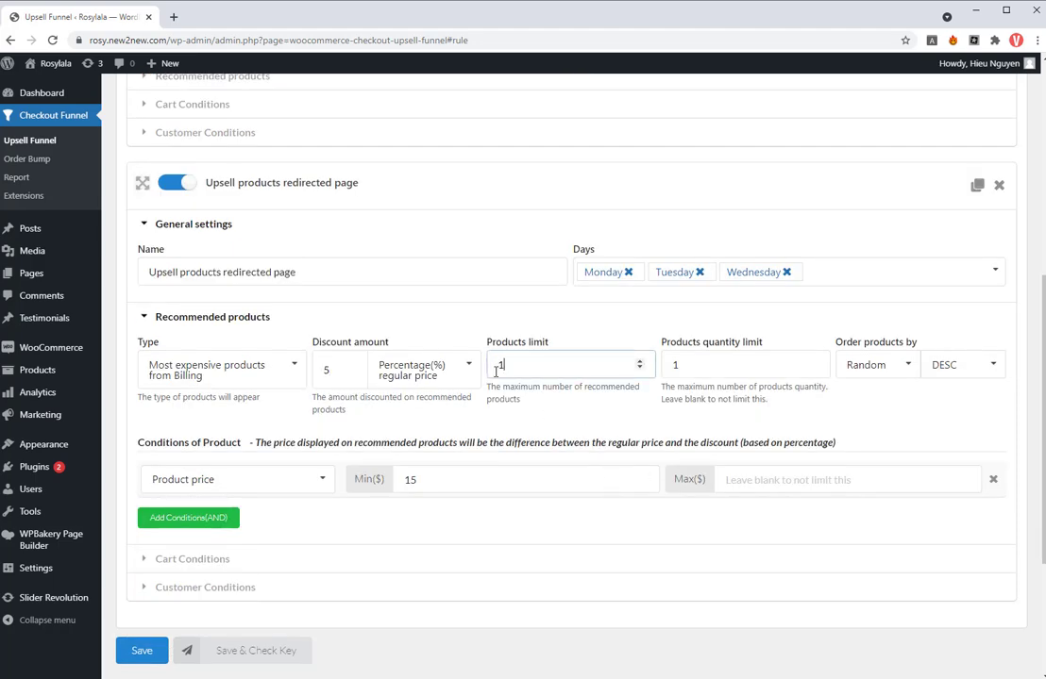
scroll(650, 450, down, 1)
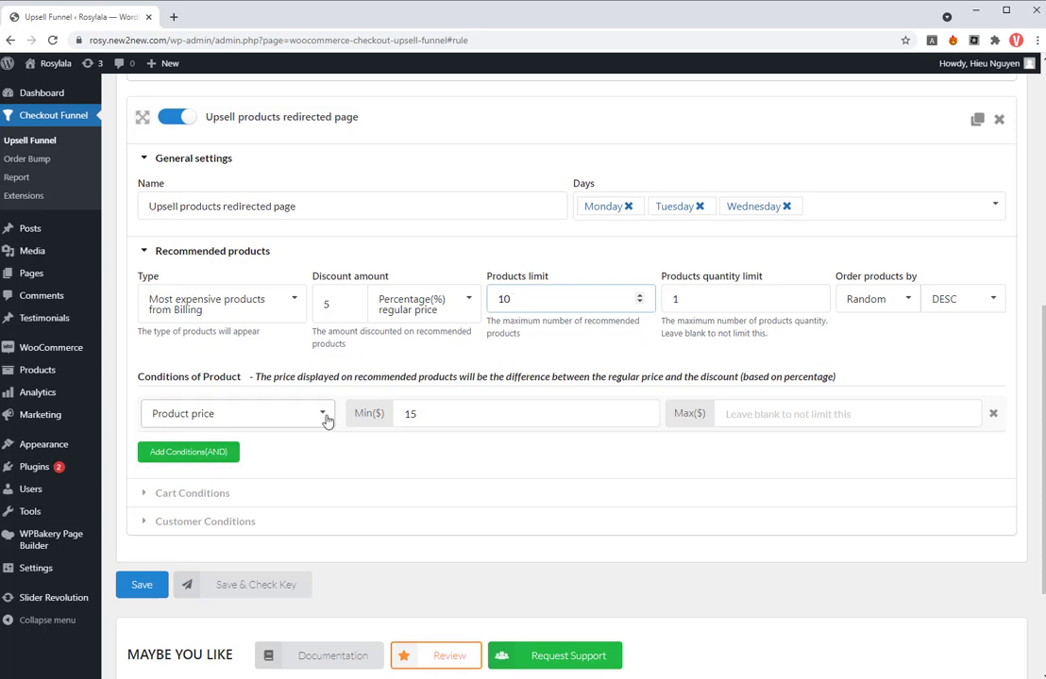
double_click(402, 413)
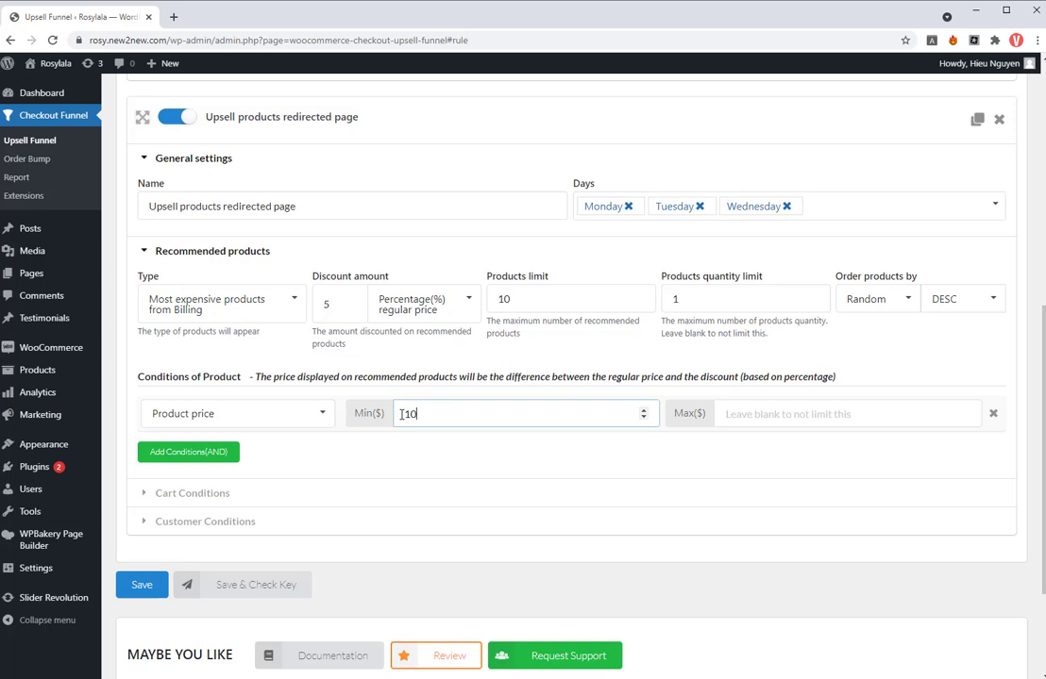
click(805, 413)
text(15)
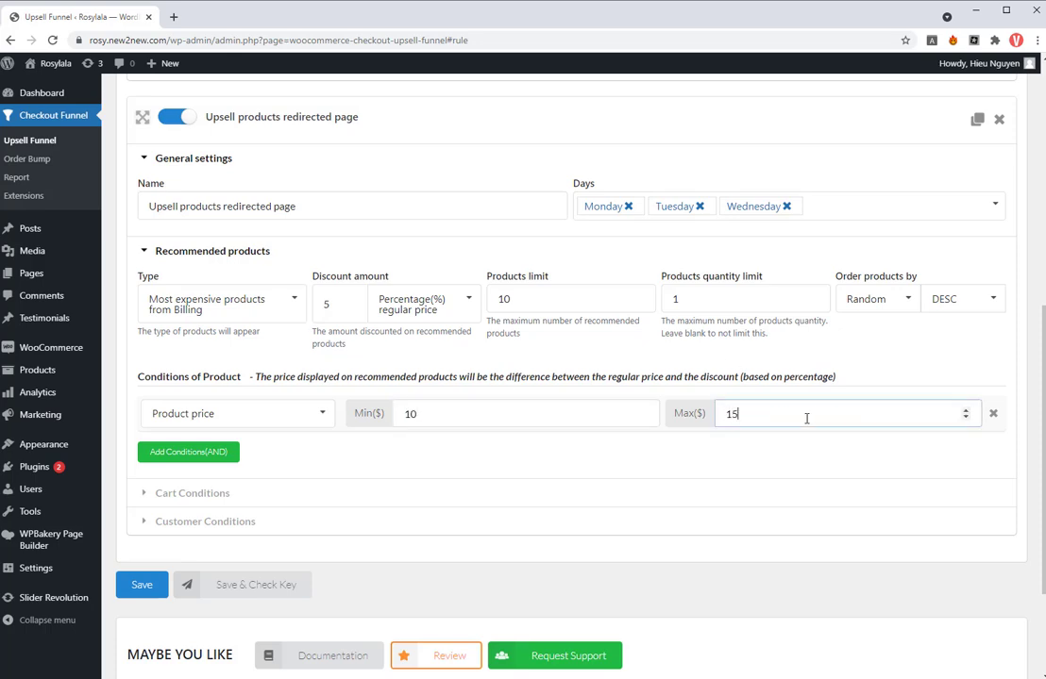
- Set the minimum cart total condition to $50, check the customer conditions, and save the rules
click(185, 491)
scroll(386, 478, down, 1)
double_click(404, 397)
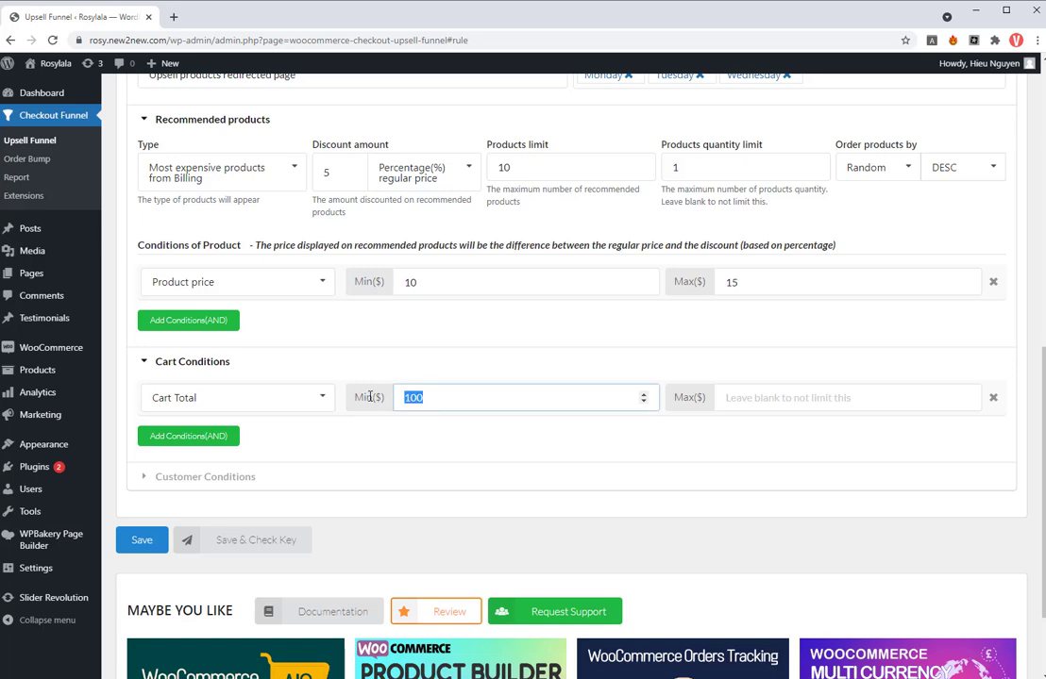
click(313, 487)
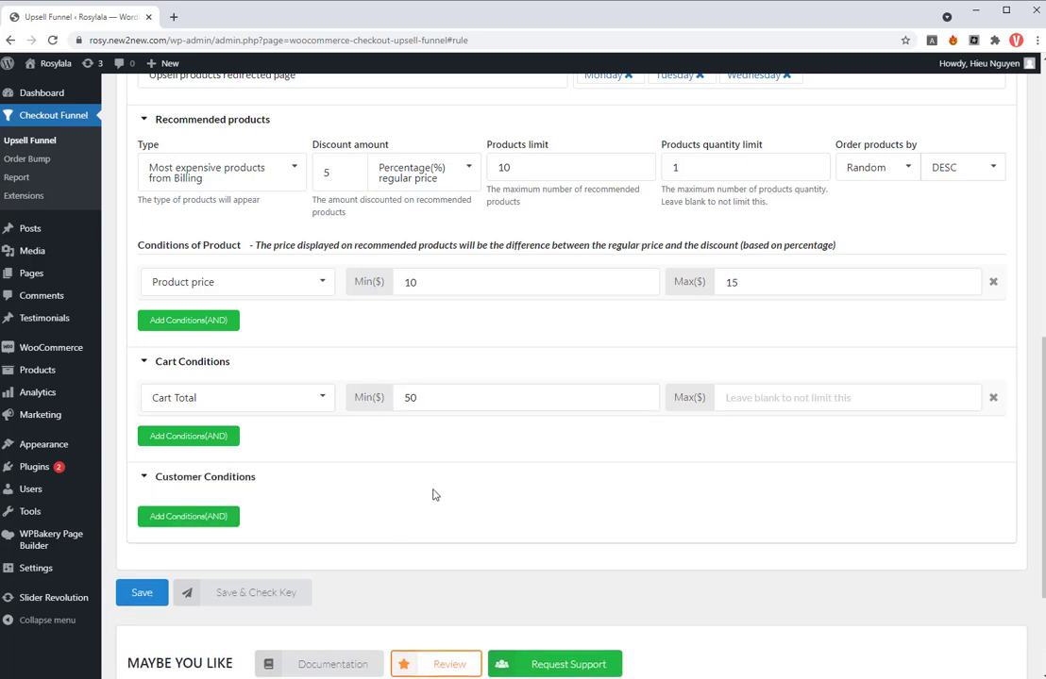
click(142, 593)
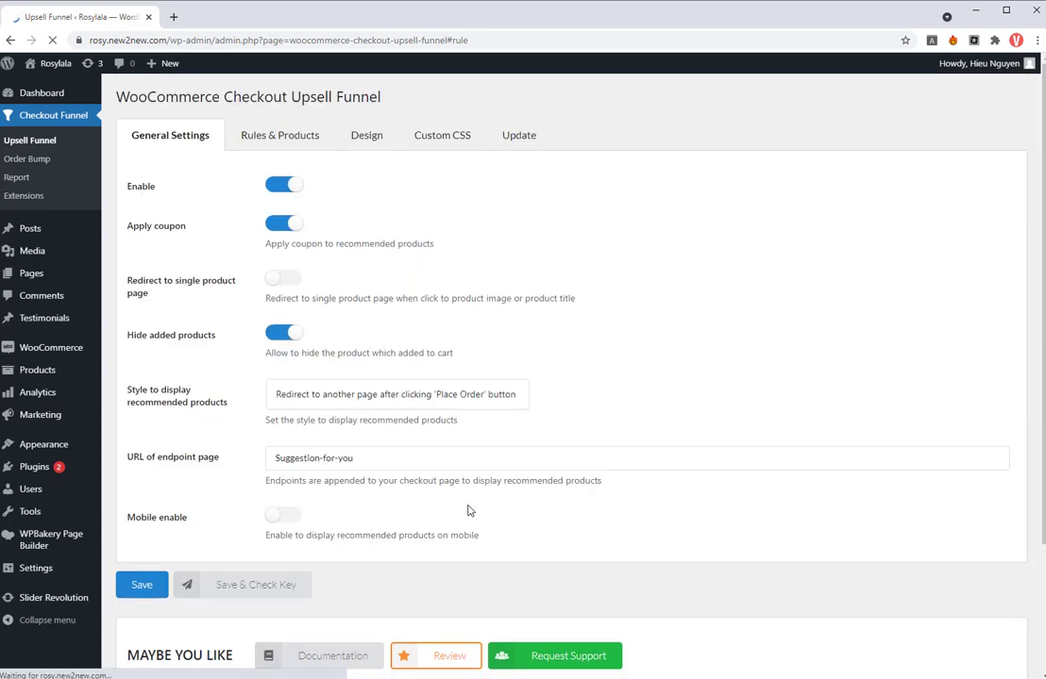
- In the title design, extend the offer message after "off" with "for only Monday, Tuesday and Wednesday!"
click(366, 137)
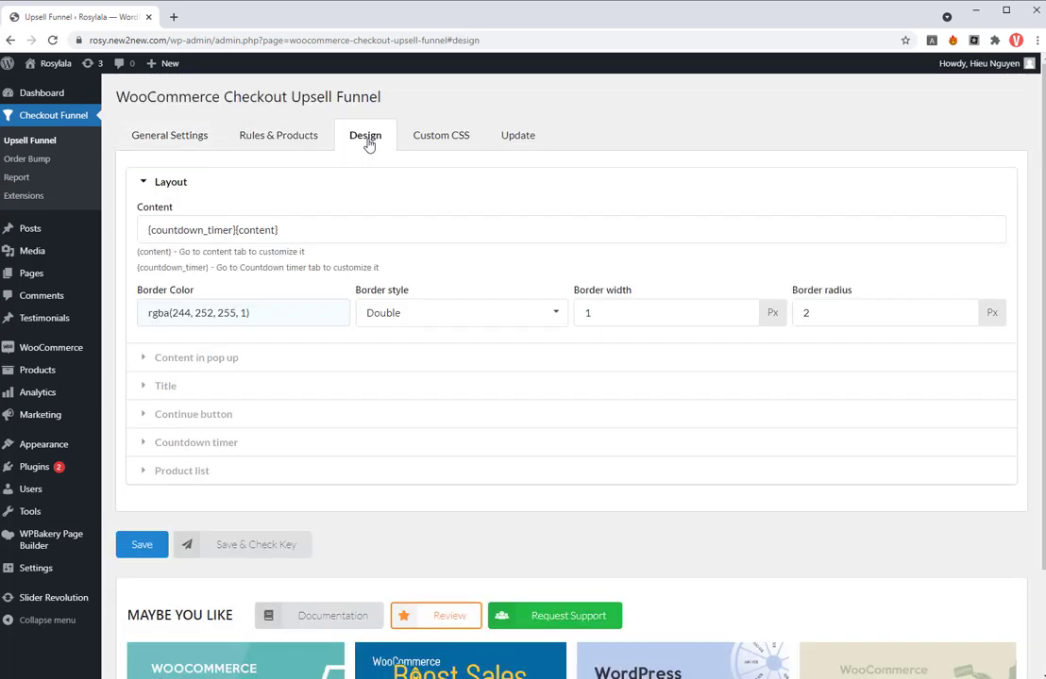
click(183, 387)
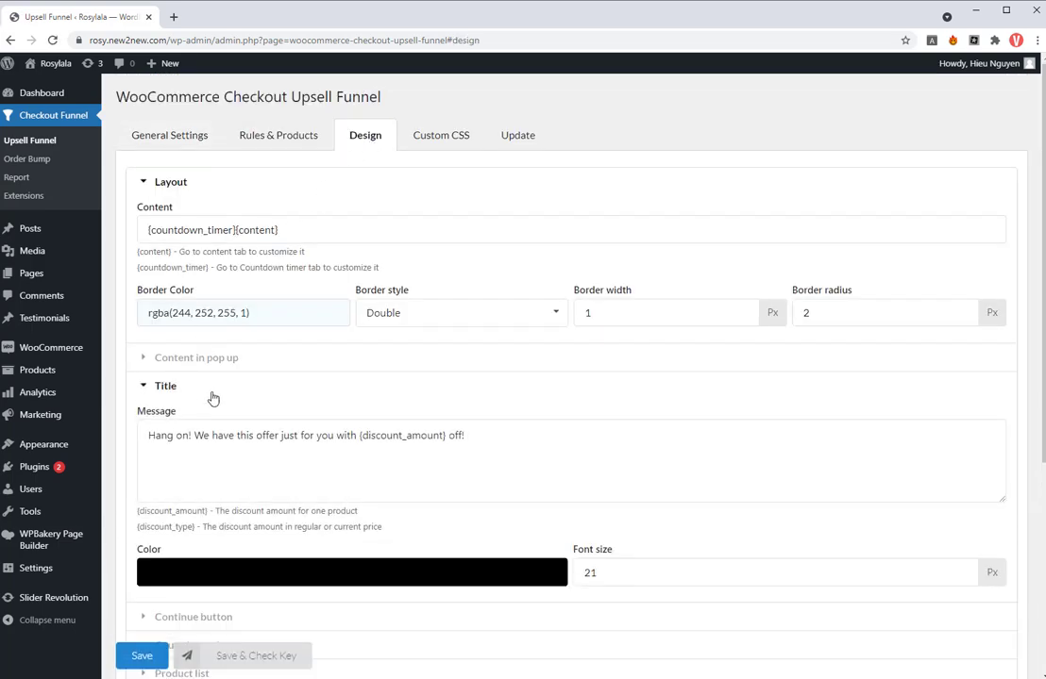
click(461, 435)
text(for only Monday!)
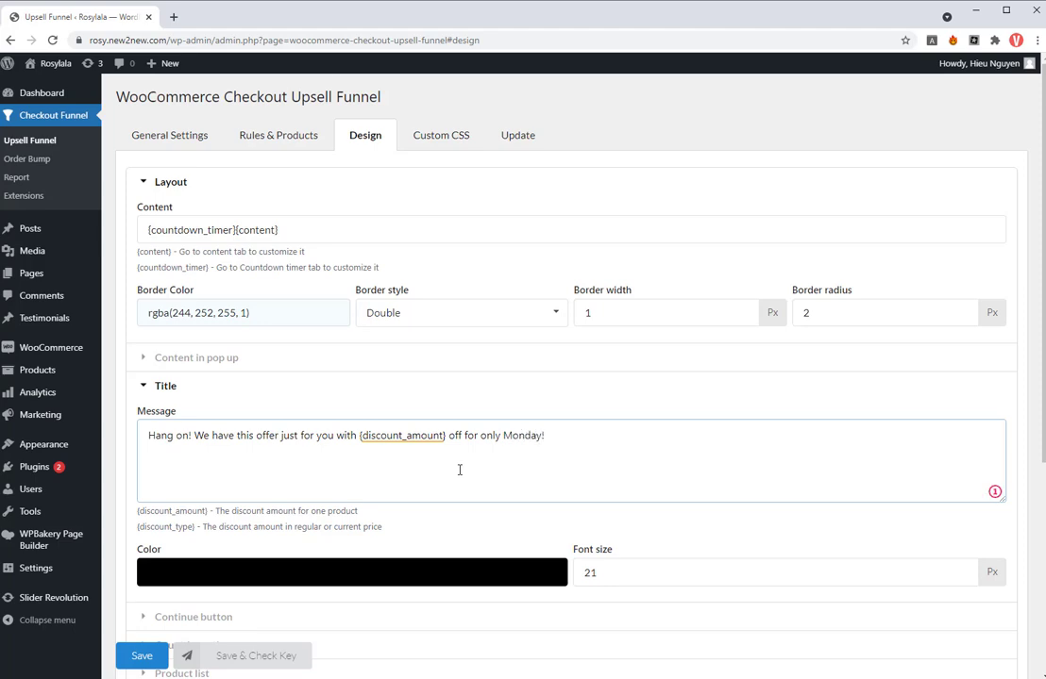
scroll(294, 469, down, 3)
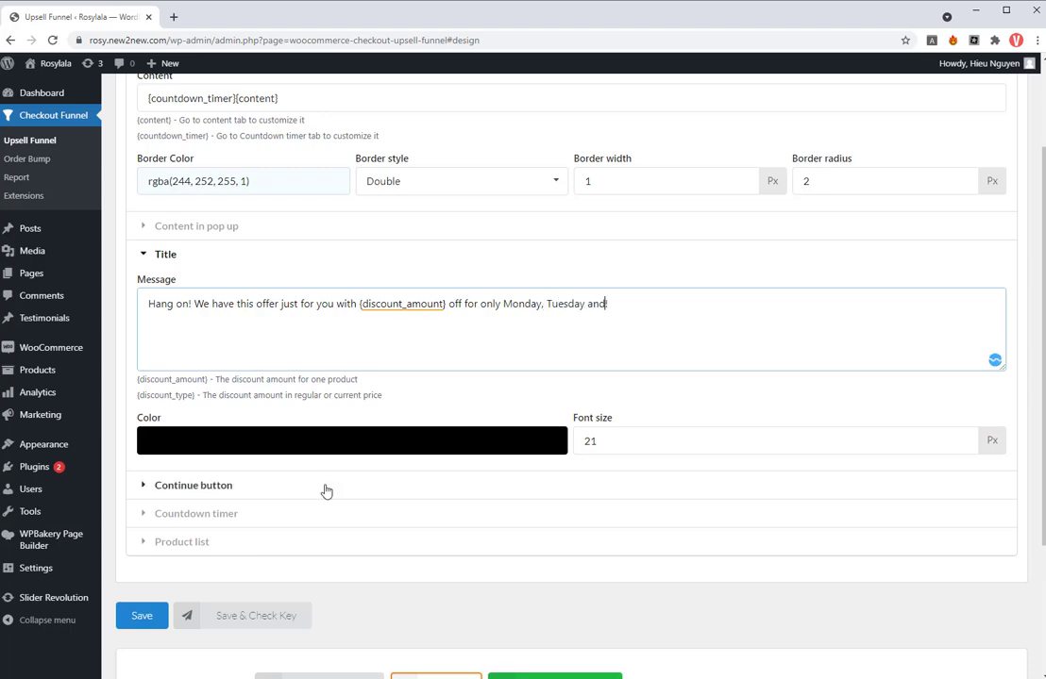
text(sday!)
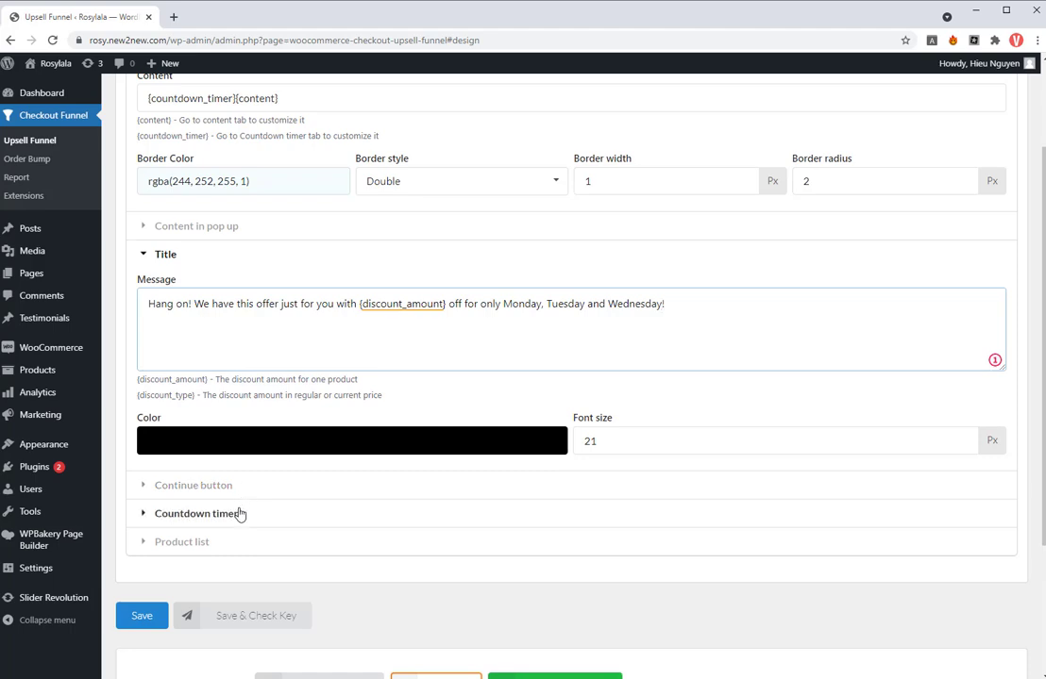
- Set the countdown timer's display time to 15 seconds and save the design
click(238, 511)
scroll(442, 497, down, 1)
double_click(441, 497)
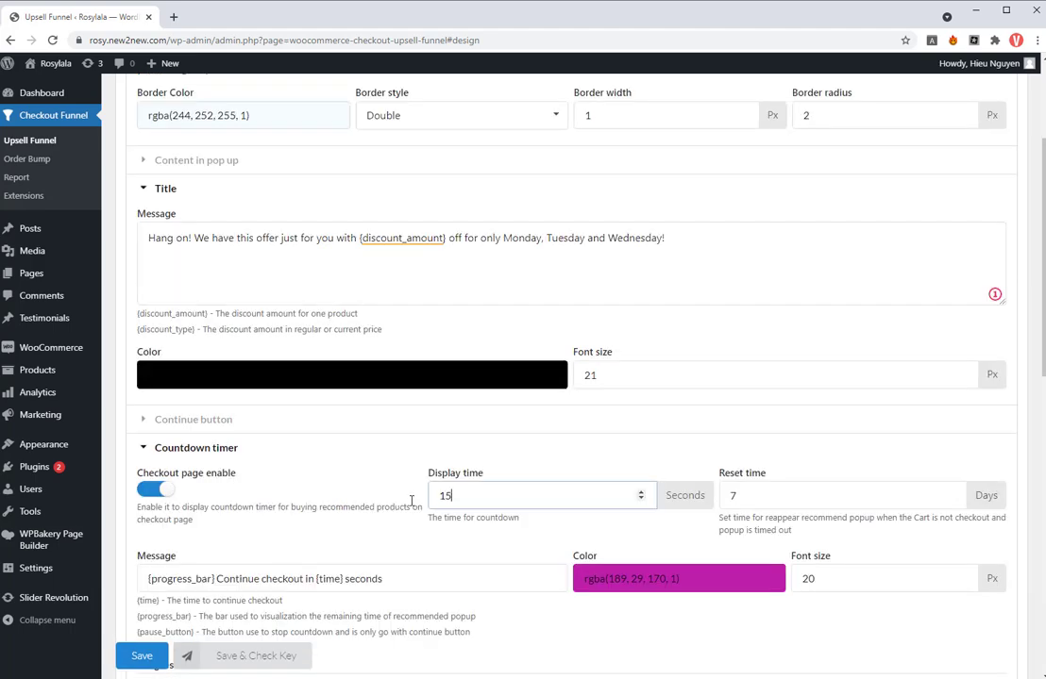
scroll(430, 497, down, 10)
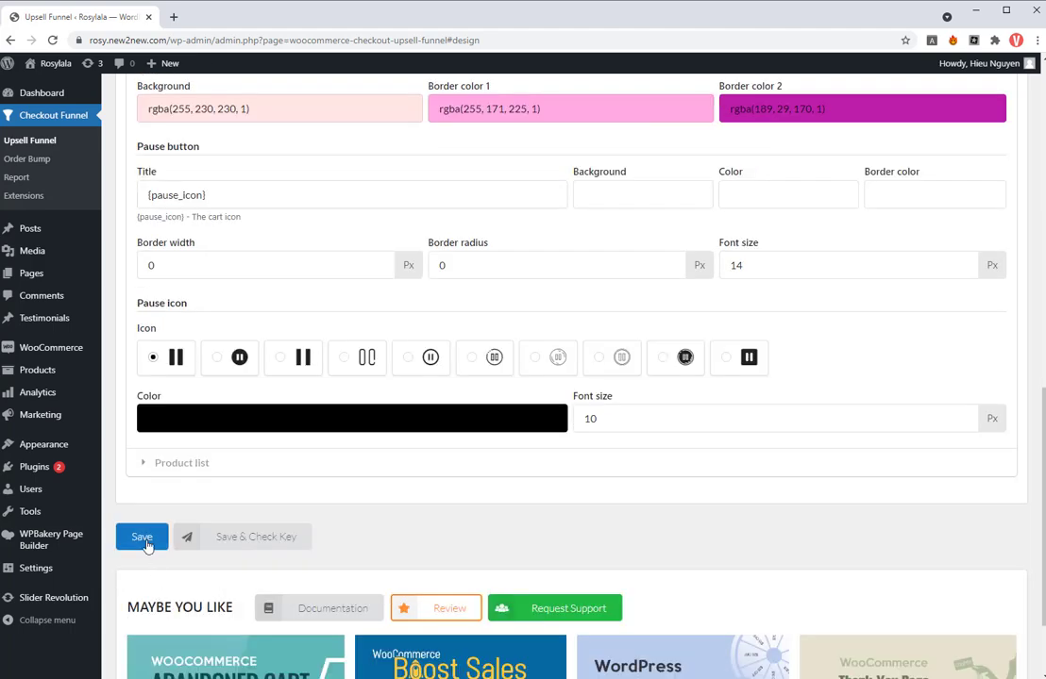
click(146, 543)
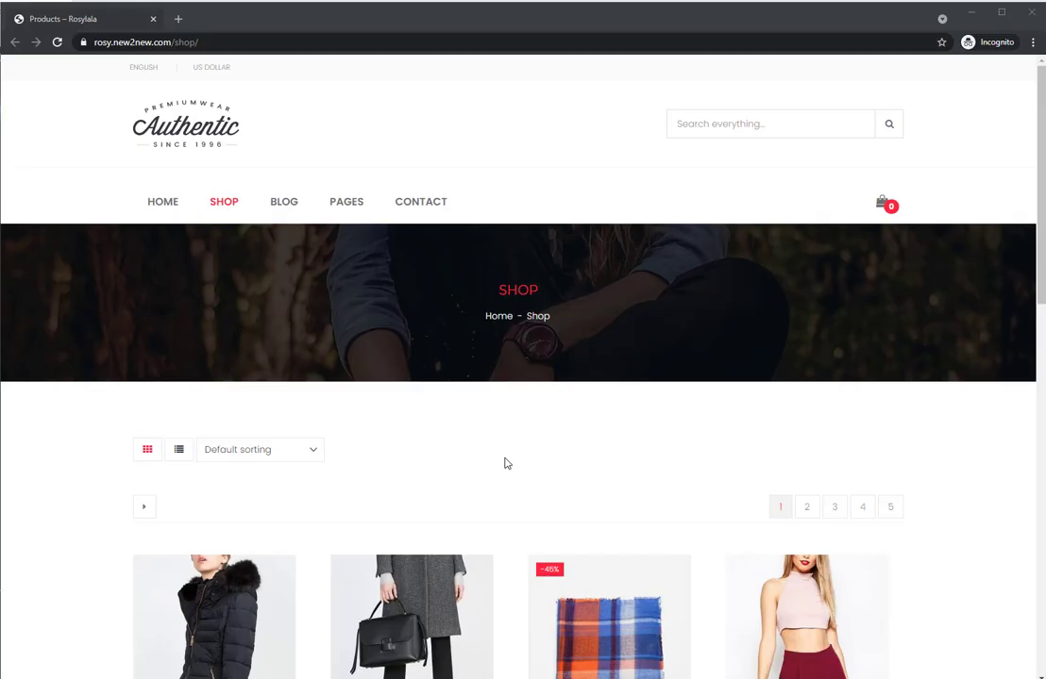
- Switch to the storefront window, add the $199.00 Augue justovivamus coat to the cart, and proceed to checkout
scroll(504, 462, down, 4)
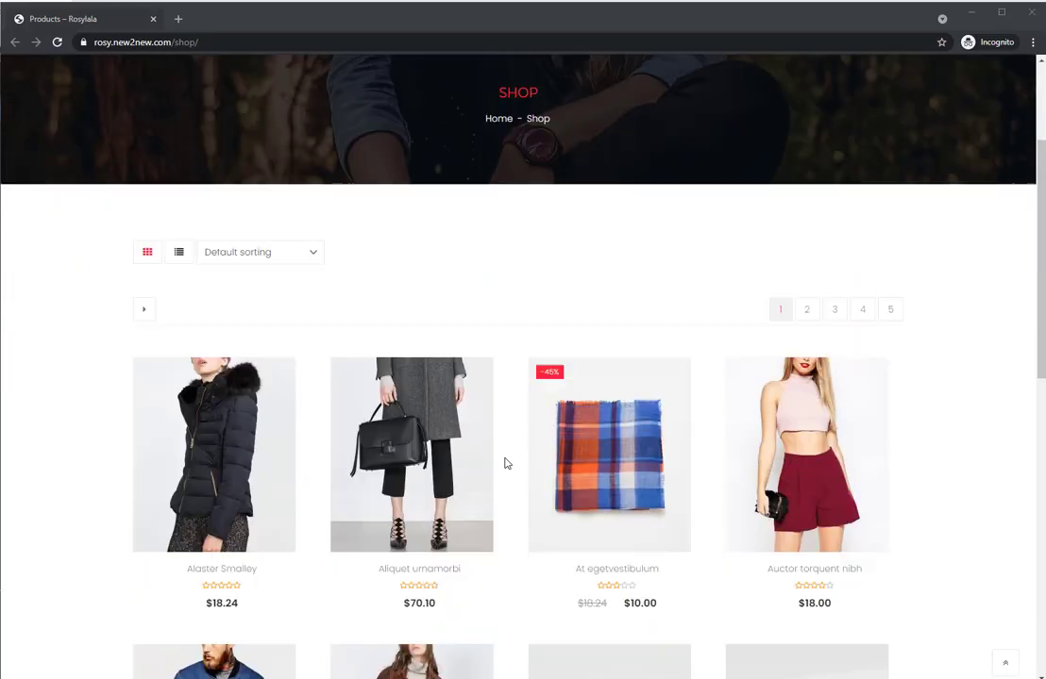
scroll(504, 463, down, 2)
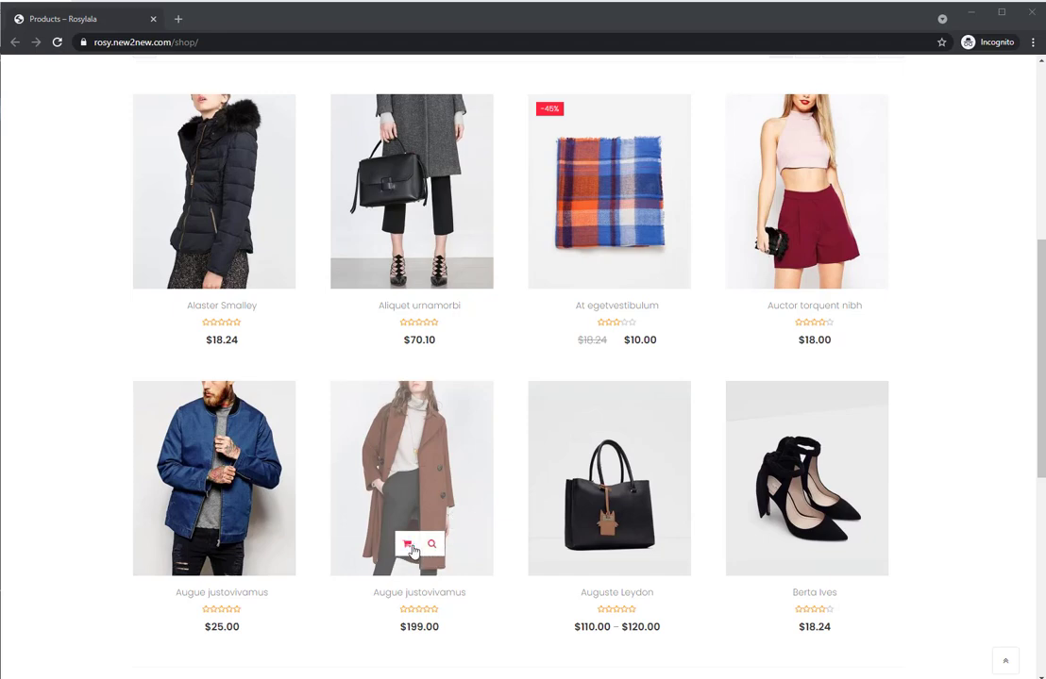
scroll(747, 537, up, 3)
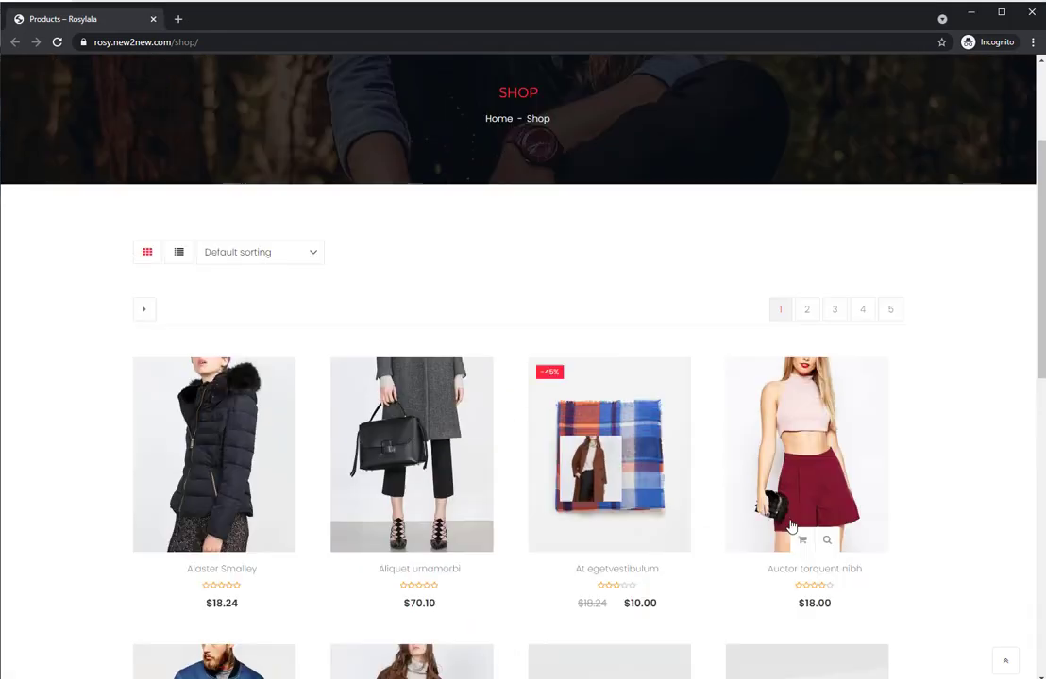
scroll(791, 525, up, 2)
mouse_move(882, 208)
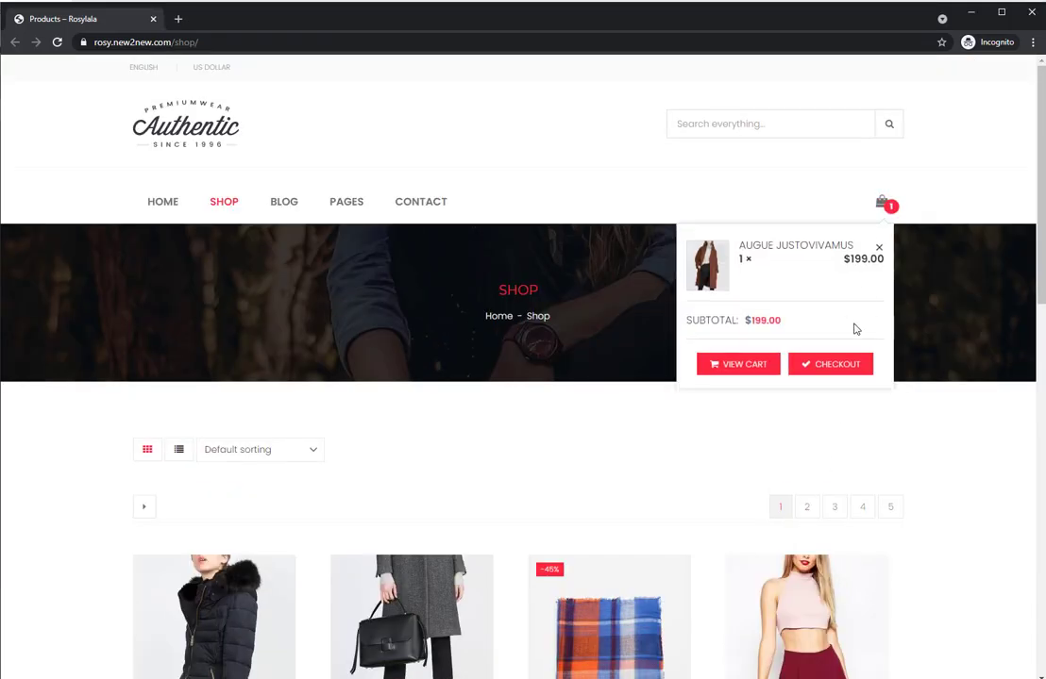
click(842, 371)
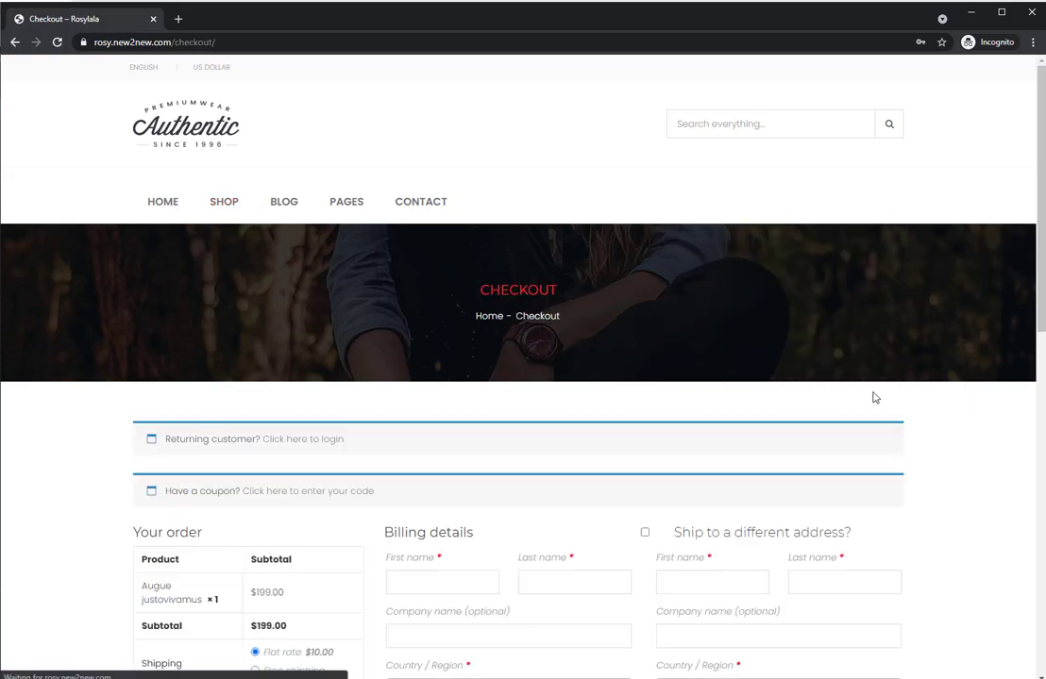
- Fill in the billing details from a saved address and place the cash-on-delivery order
scroll(647, 371, down, 2)
click(435, 449)
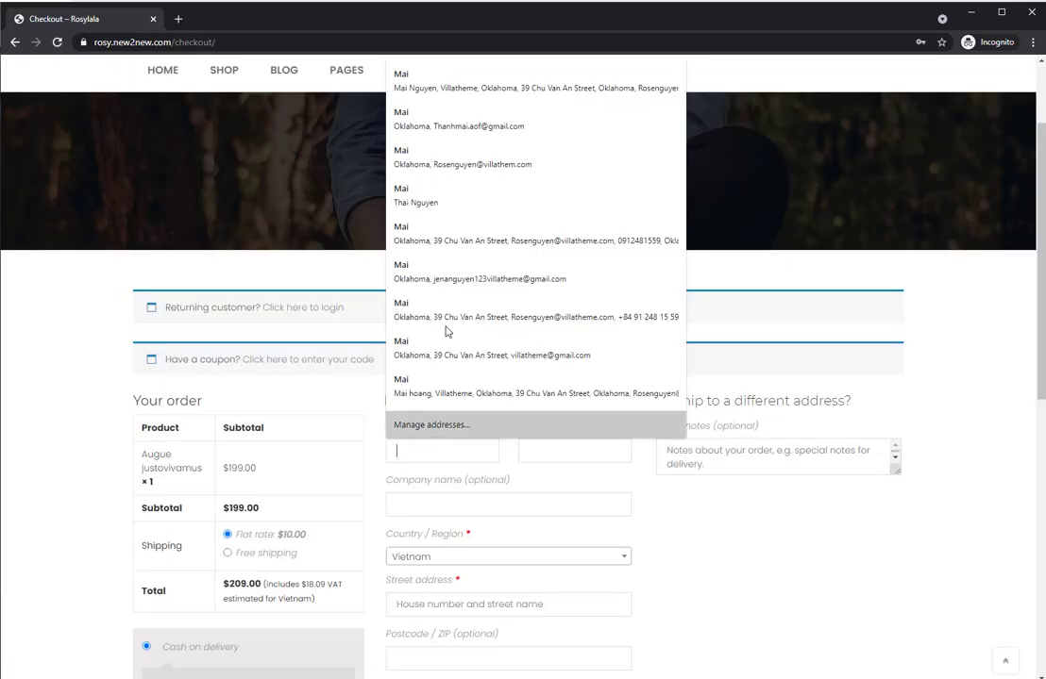
click(438, 84)
scroll(331, 401, down, 2)
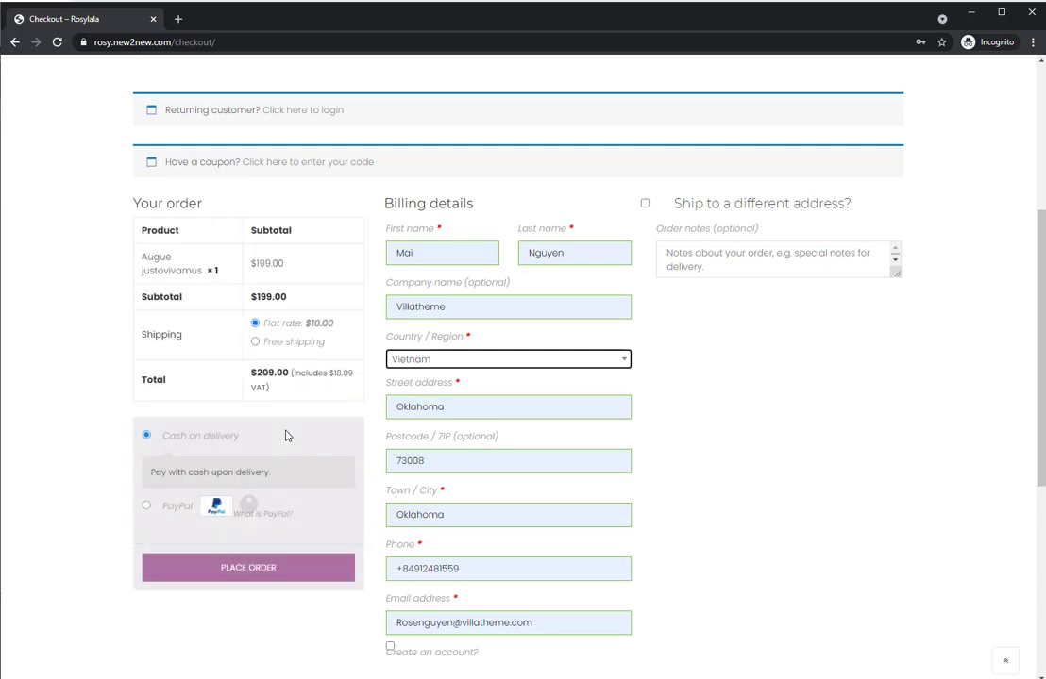
click(240, 569)
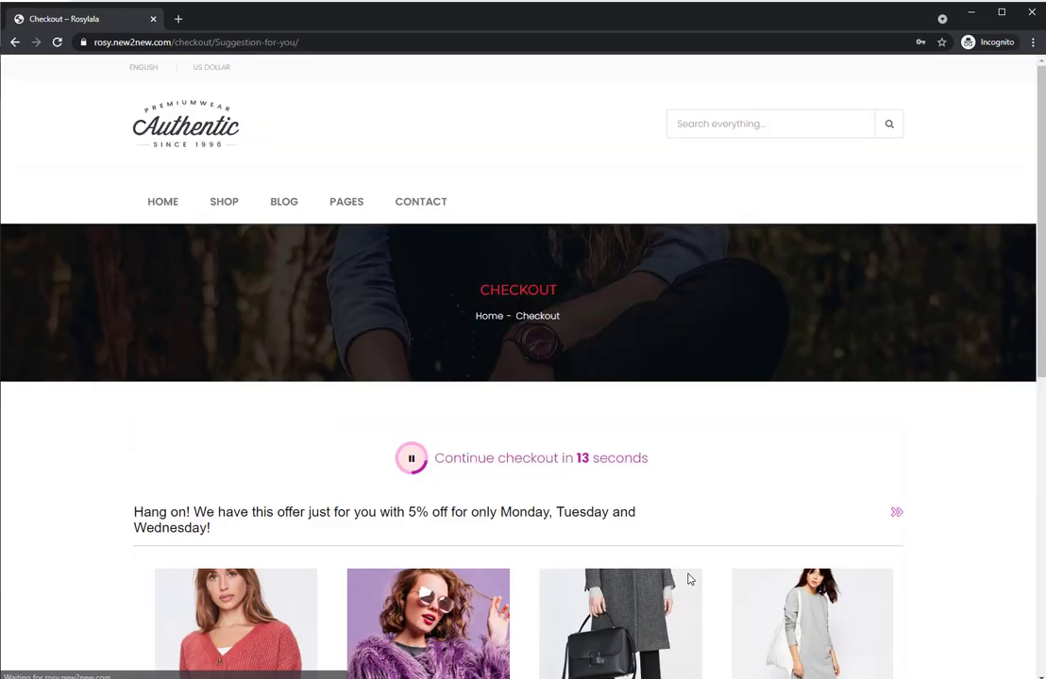
- Browse the suggested products on the redirected offer page, add the $47.50 Hoodie, and skip ahead to continue checkout
scroll(690, 564, down, 2)
scroll(667, 549, down, 3)
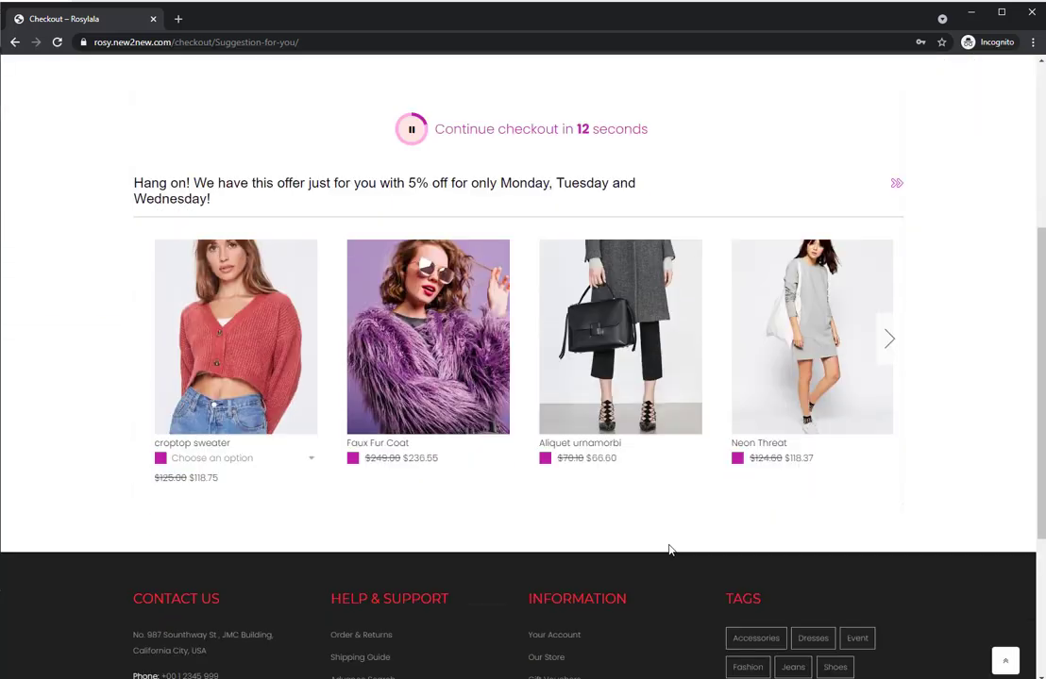
click(898, 350)
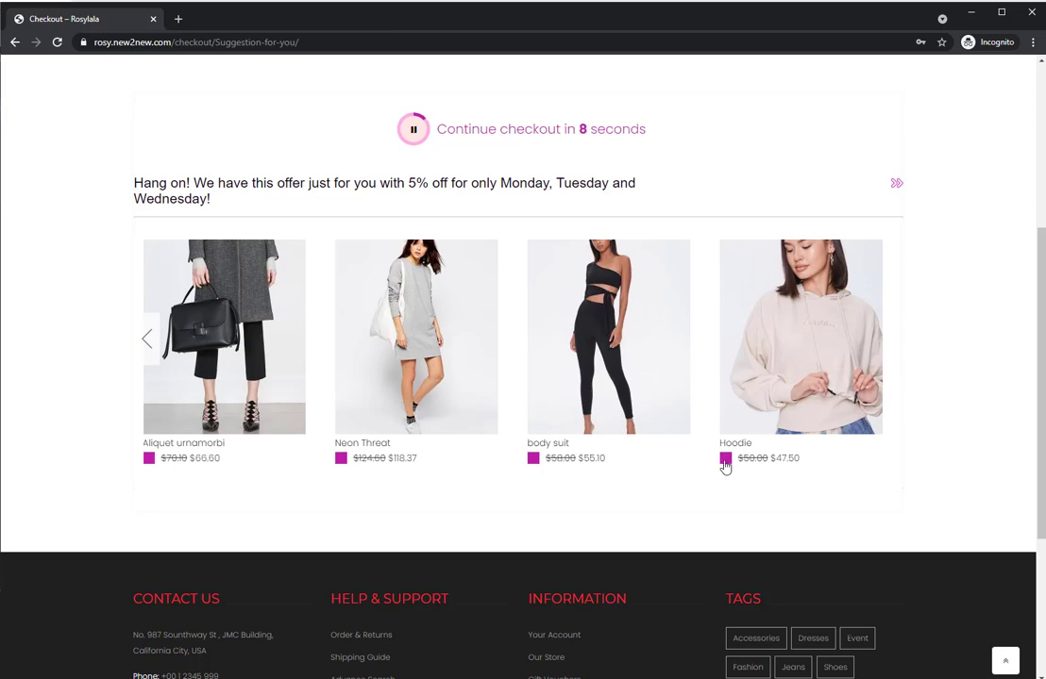
click(724, 464)
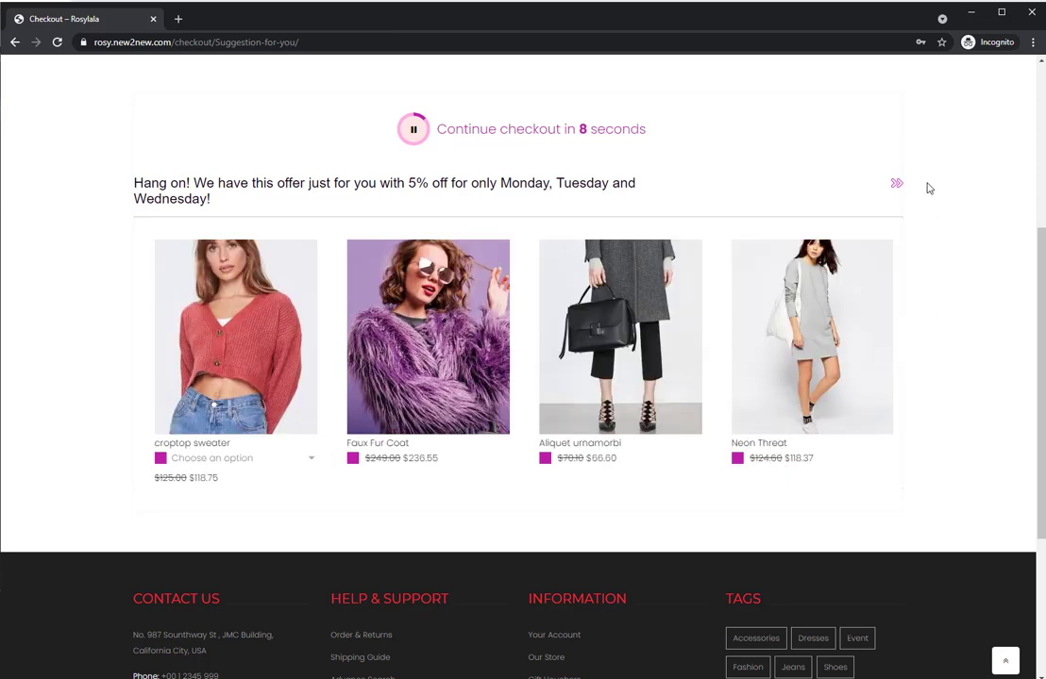
click(896, 185)
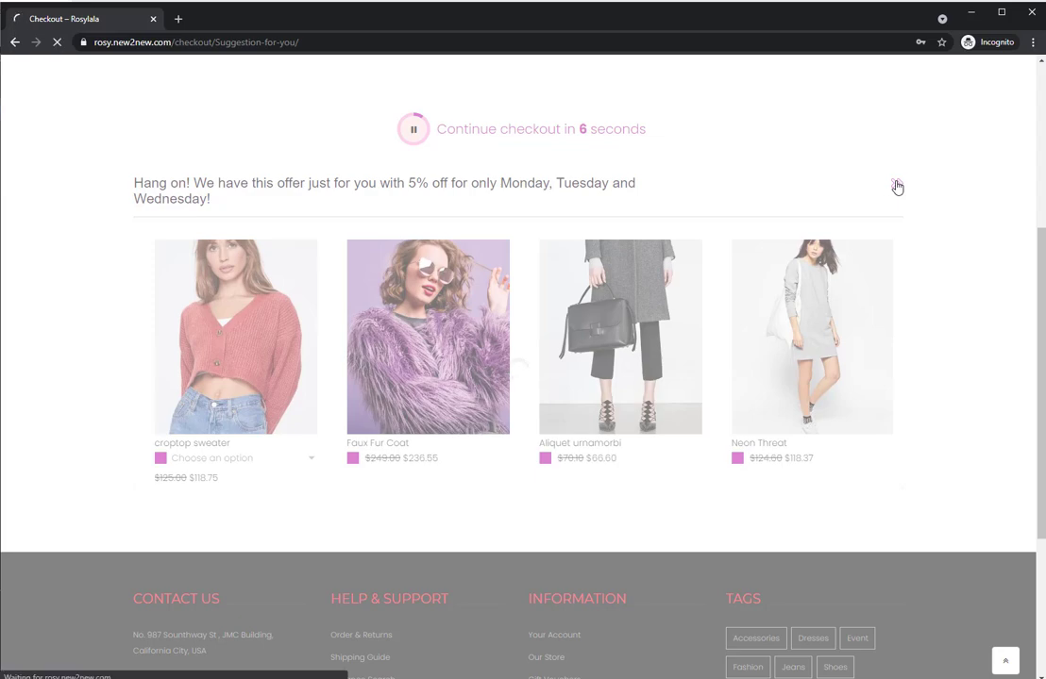
scroll(686, 311, down, 3)
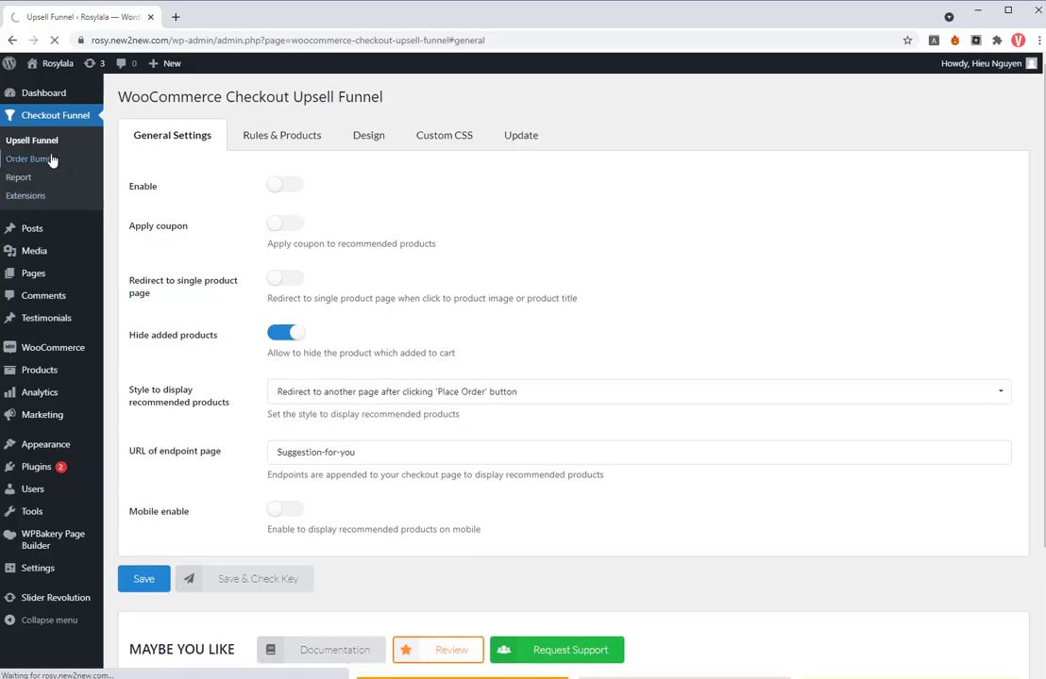
- Enable order bumps, mobile display and coupon application, set the checkout position to Before payment gateways, and save
click(289, 187)
click(288, 228)
click(289, 264)
click(347, 388)
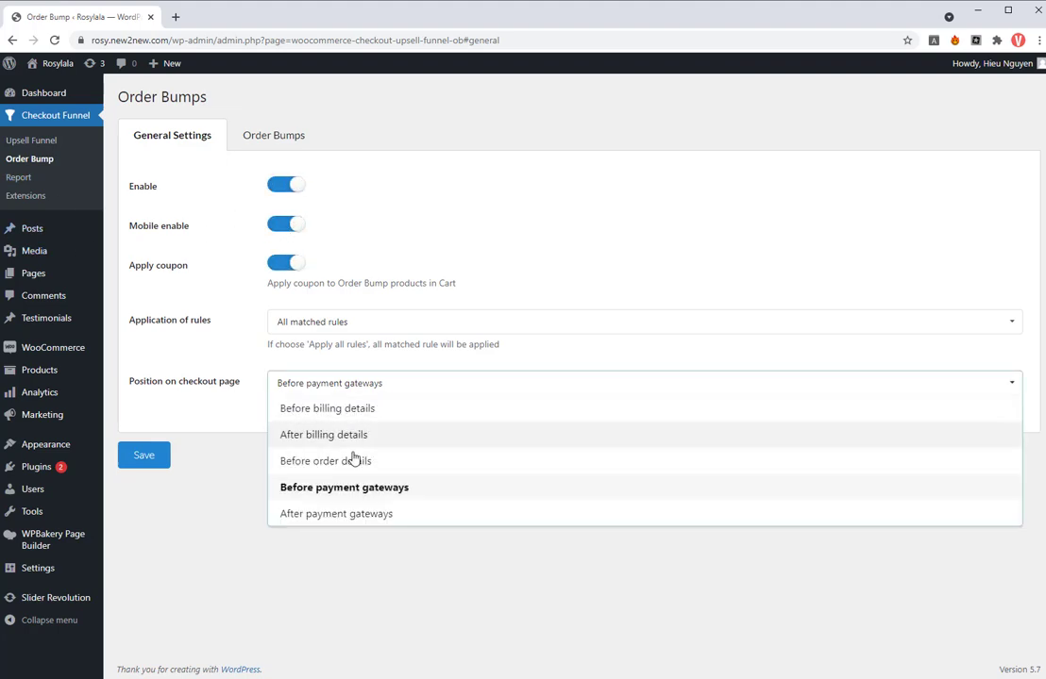
click(355, 489)
click(146, 457)
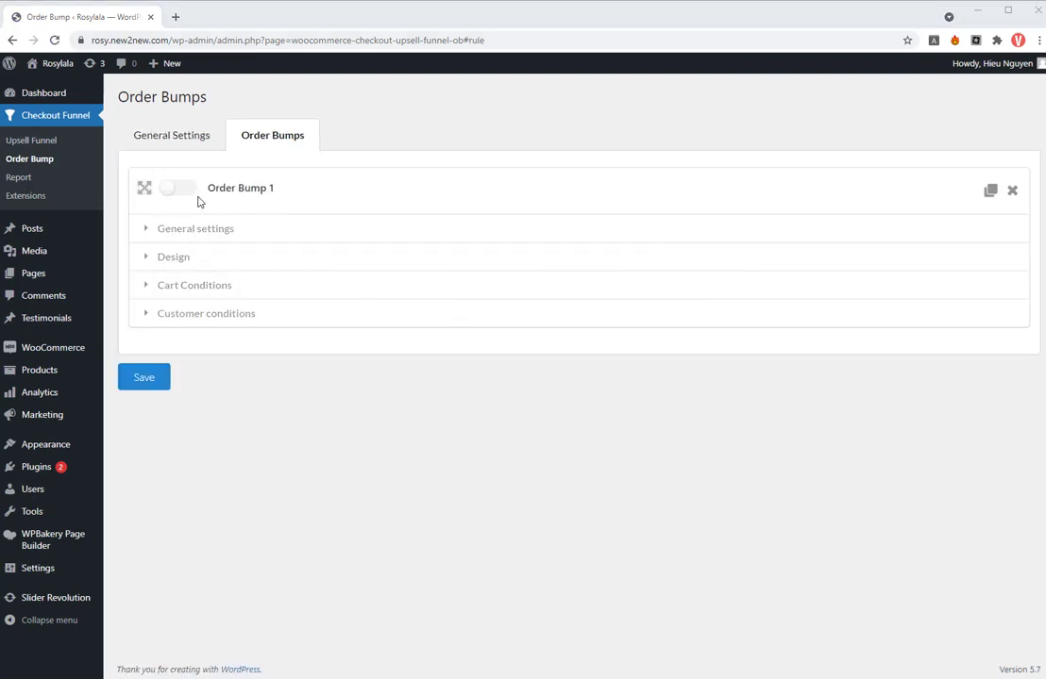
- Duplicate Order Bump 1, enable the copy, and rename it "Order Bump for Fur Coat"
click(990, 191)
click(177, 363)
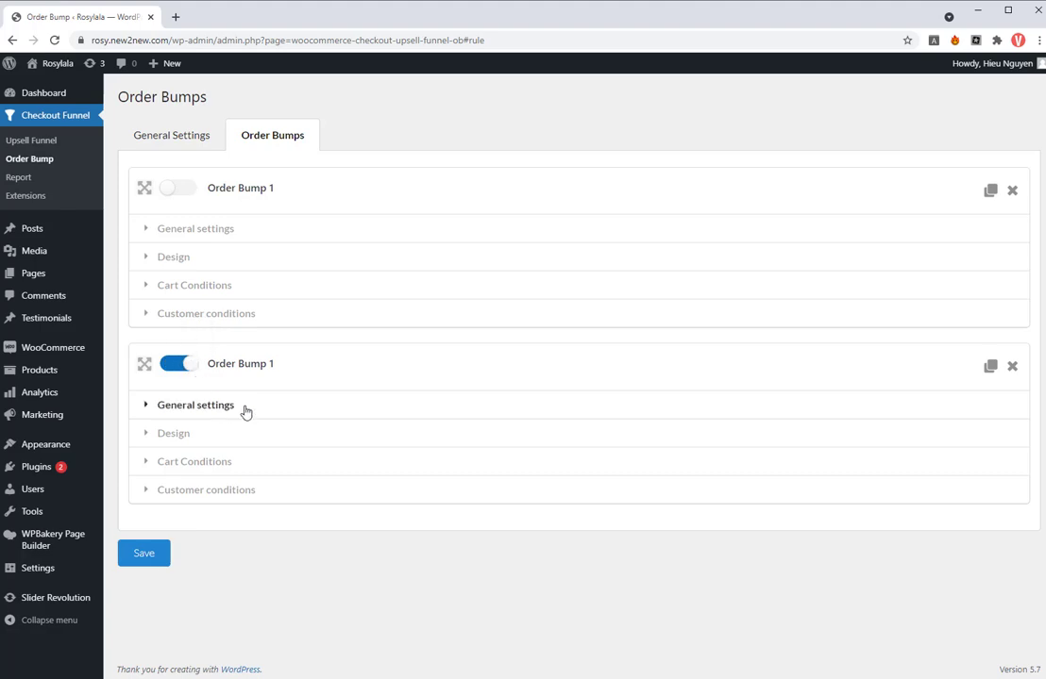
click(241, 406)
click(237, 451)
key(BackSpace)
text(for)
click(217, 484)
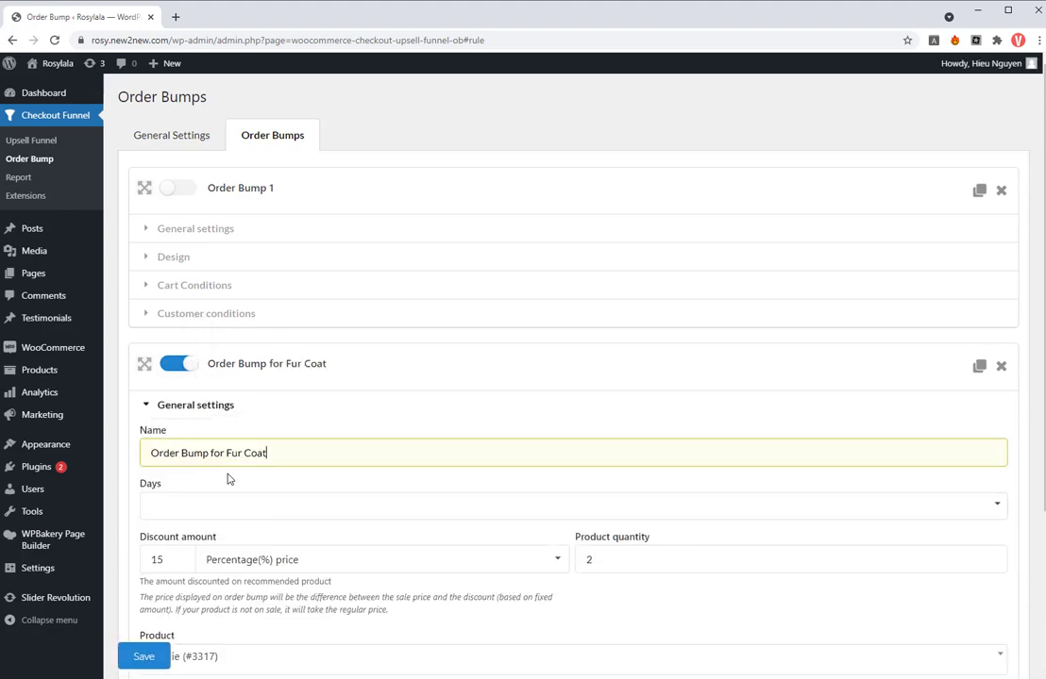
- Set the fur coat bump's discount to a fixed price of $20 and select Faux Fur Coat as its product
click(311, 561)
click(291, 519)
double_click(157, 560)
text(20)
scroll(347, 541, down, 2)
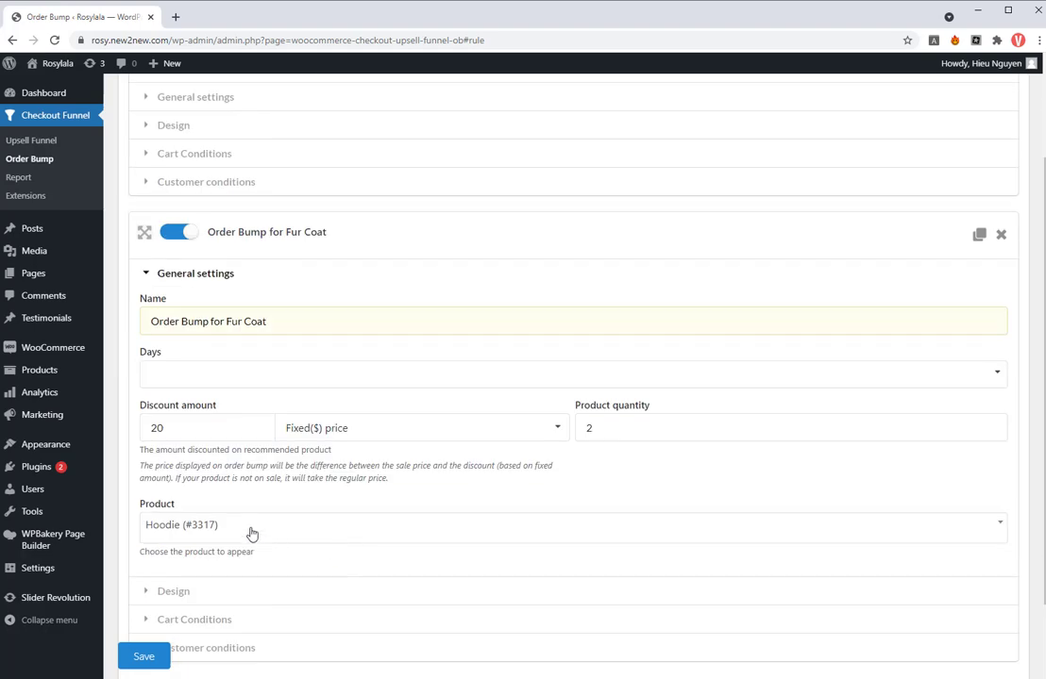
click(252, 535)
text(fur)
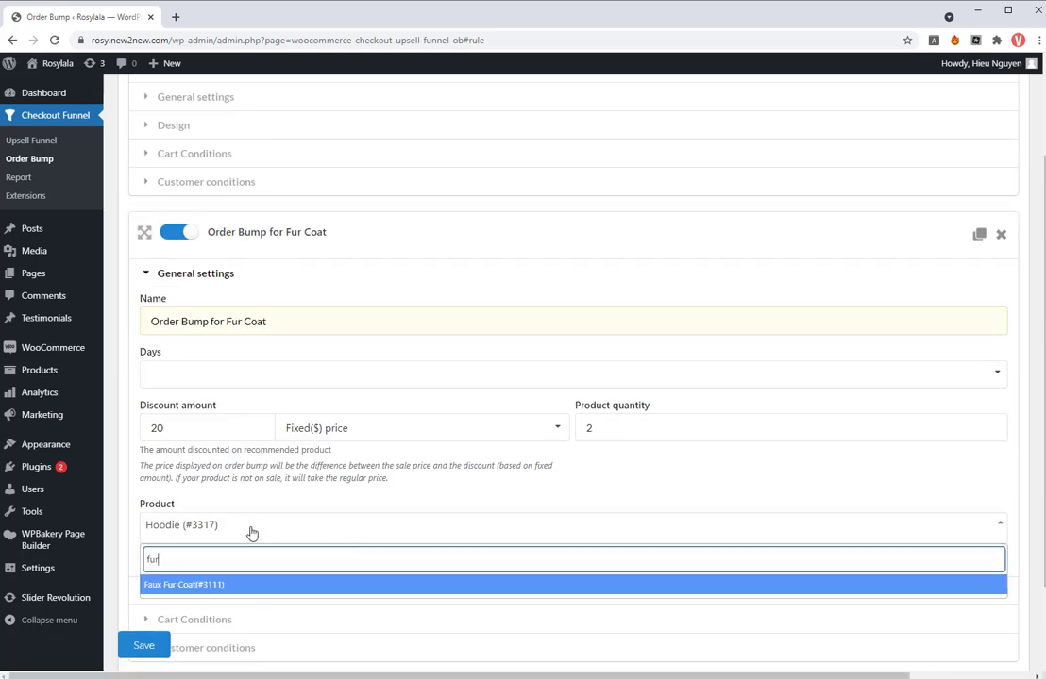
click(252, 584)
- In the fur coat bump's design, enter the content message "Don't miss this great deal!!! -"
scroll(265, 567, down, 1)
click(210, 499)
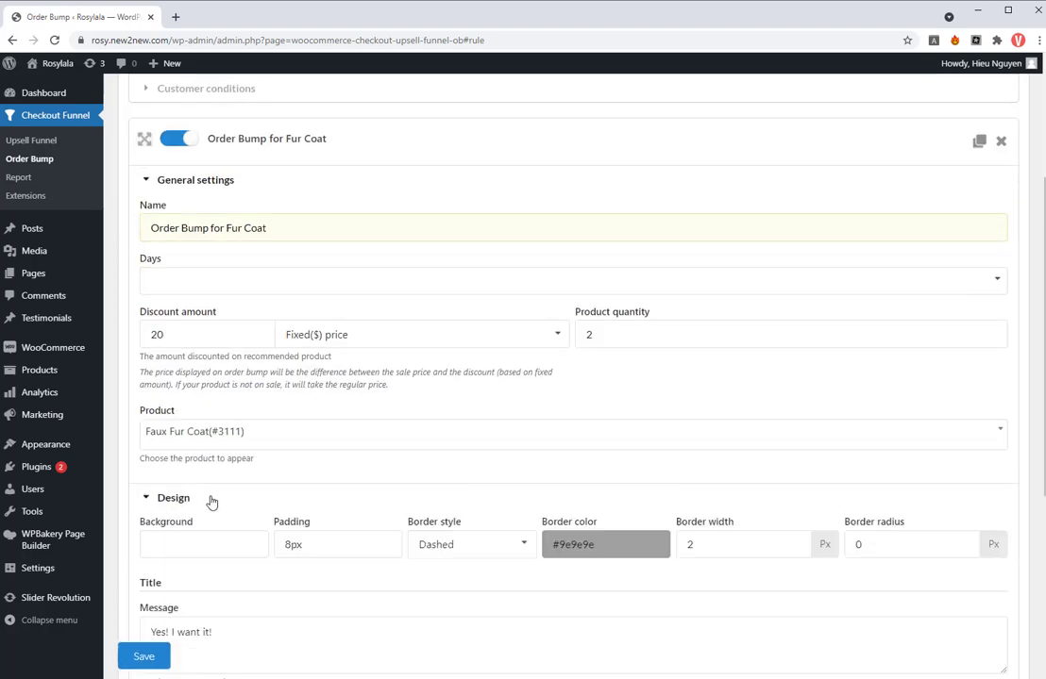
scroll(276, 534, down, 2)
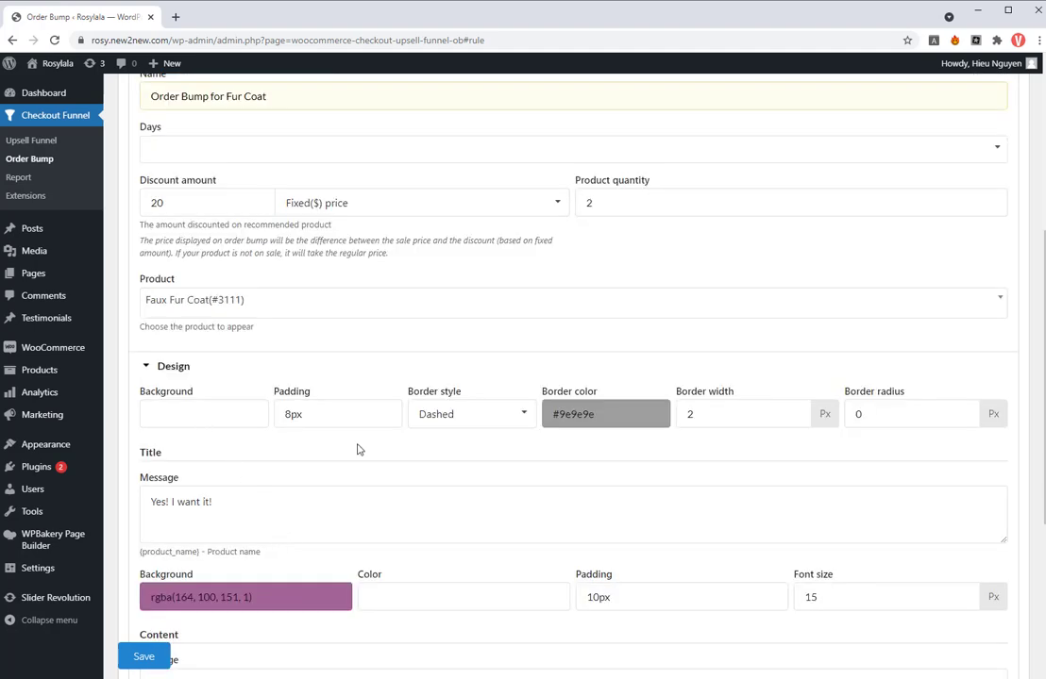
scroll(408, 473, down, 2)
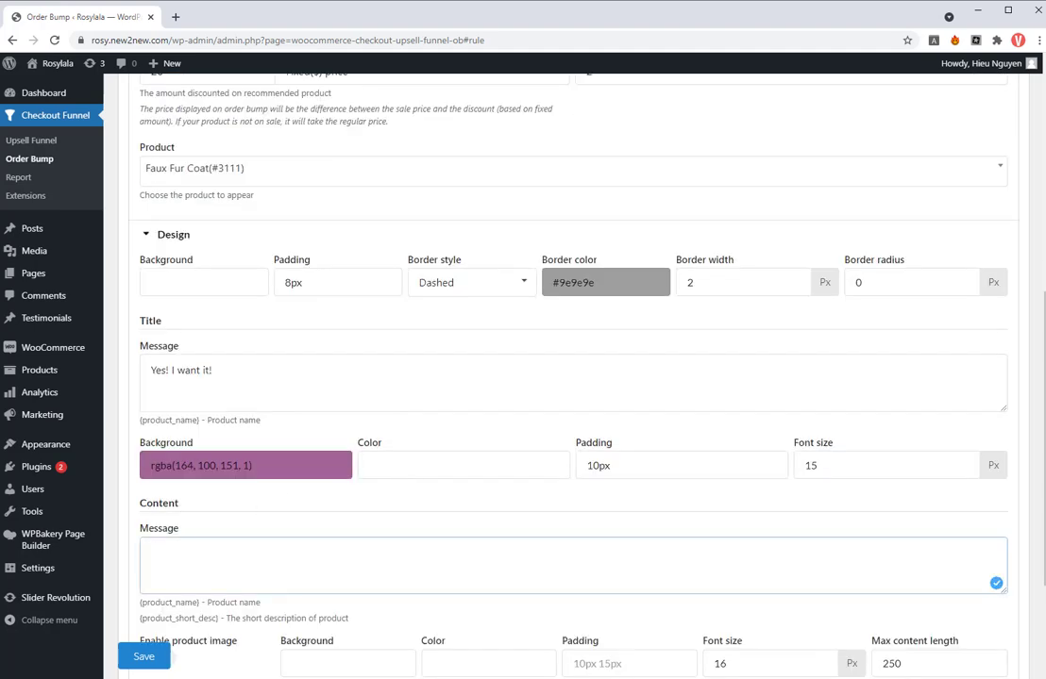
key(alt+Tab)
click(210, 562)
text(Don't miss this great deal!!!)
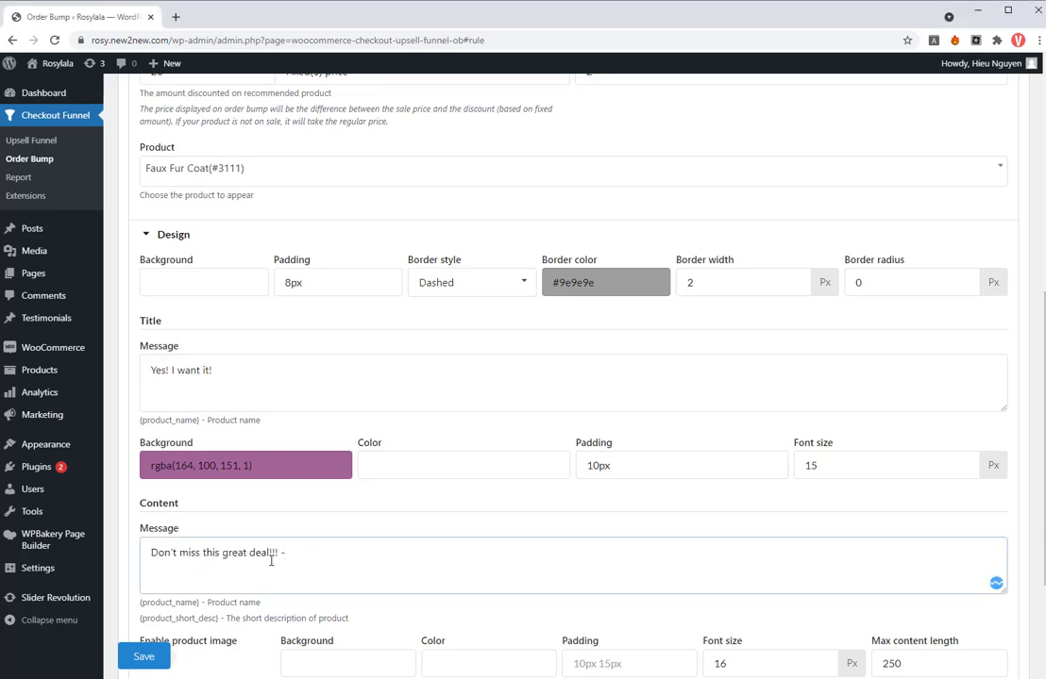
- Append "{product_name} - Product name" to the content message and enable the product image
click(267, 606)
drag(267, 606, 142, 602)
key(ctrl+c)
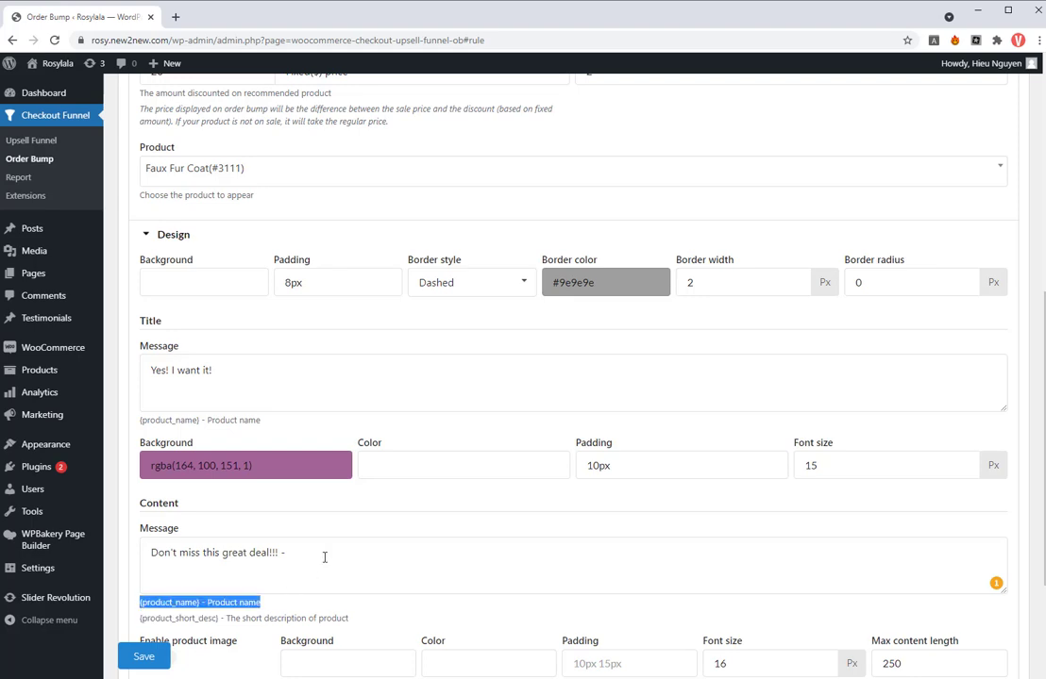
click(343, 561)
key(ctrl+v)
scroll(273, 572, down, 1)
click(168, 593)
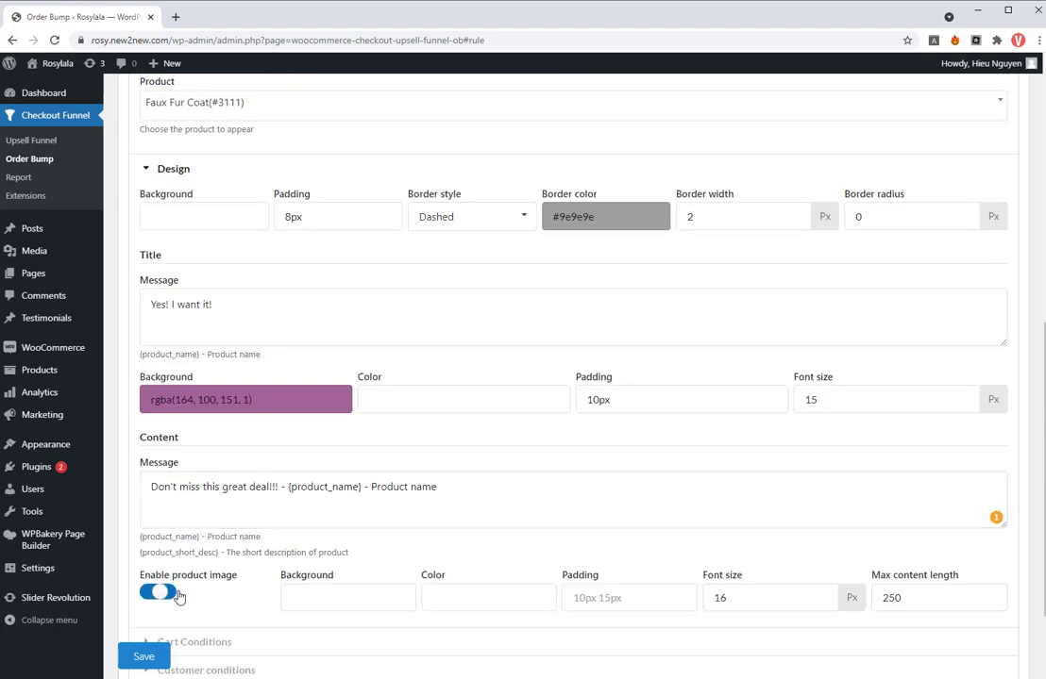
- In the bump's cart conditions, set the minimum cart total to $100
scroll(369, 600, down, 1)
click(250, 581)
scroll(292, 568, down, 1)
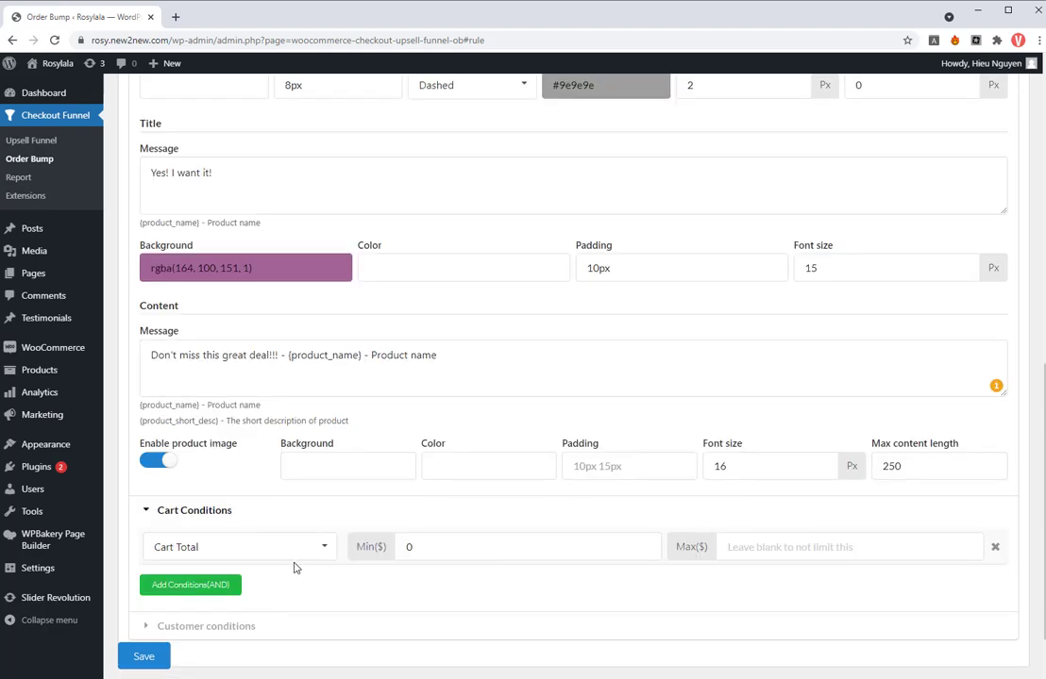
double_click(409, 547)
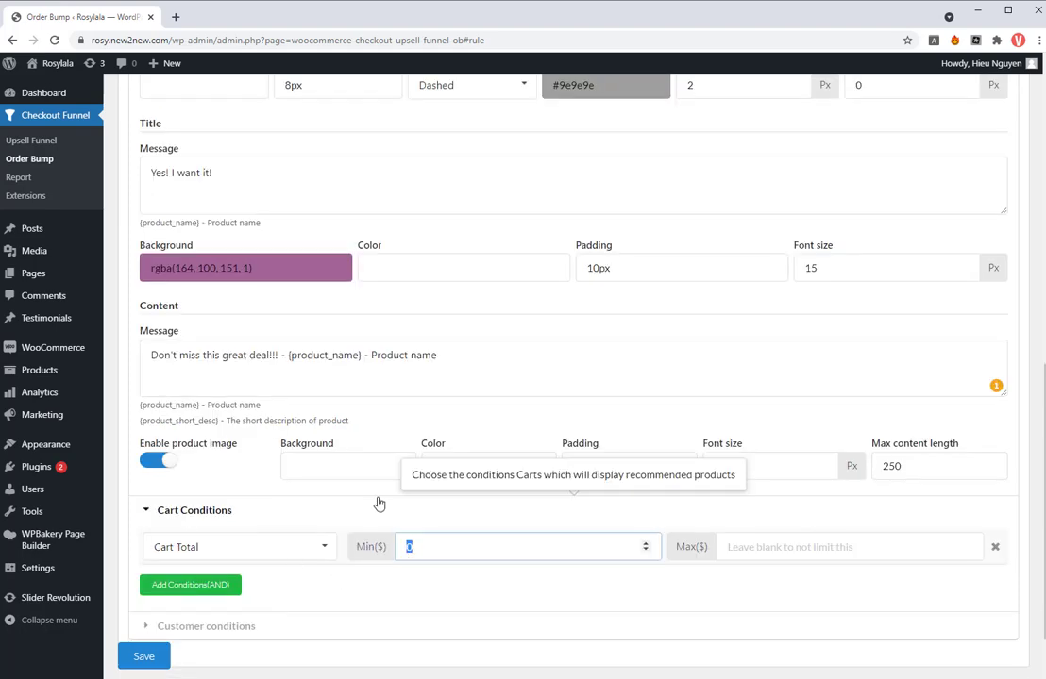
text(100)
- Add a customer condition limiting the bump to 1 per day, and save the order bumps
click(233, 625)
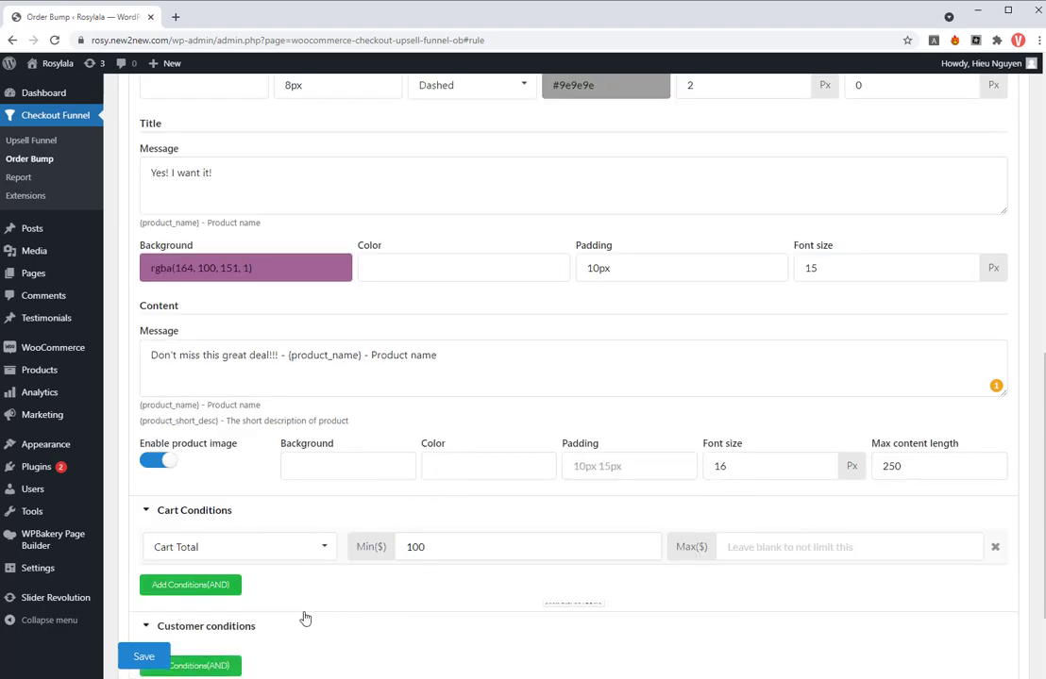
scroll(303, 616, down, 2)
click(233, 547)
click(371, 541)
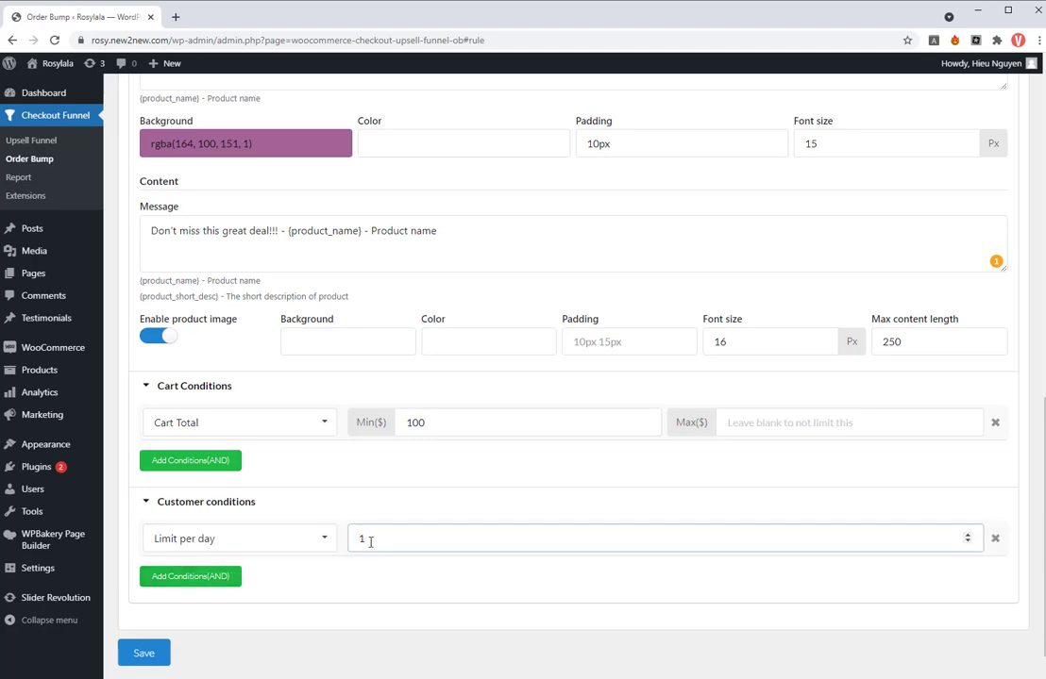
click(144, 654)
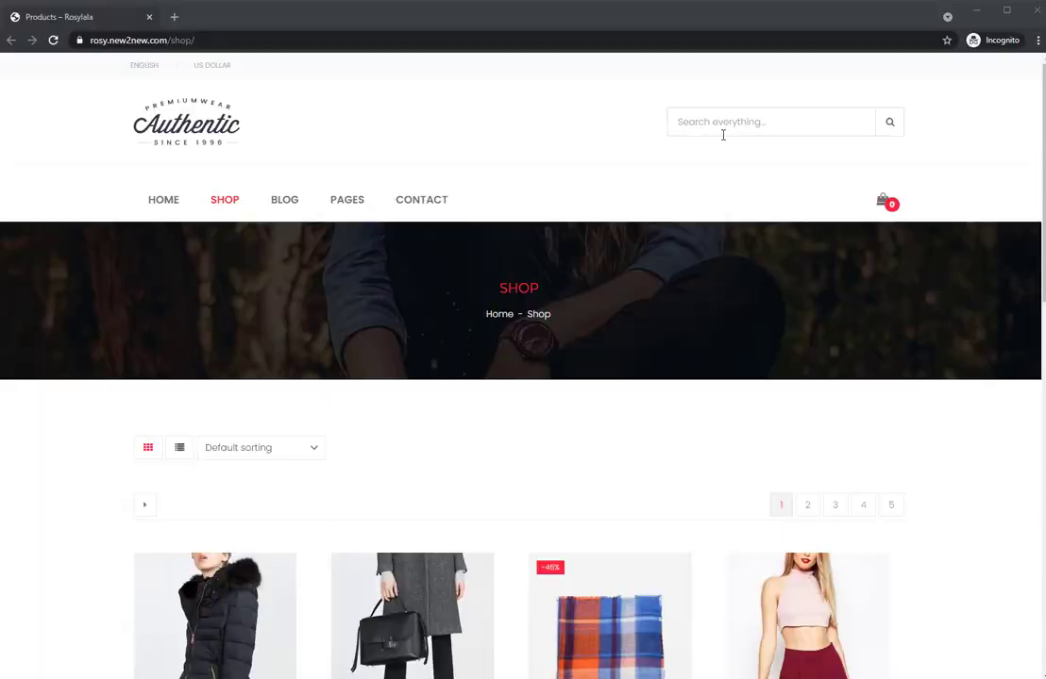
- Switch to the storefront shop page, add the brown $199.00 Augue justovivamus coat to the cart, and proceed to checkout
scroll(569, 354, down, 2)
scroll(569, 354, down, 4)
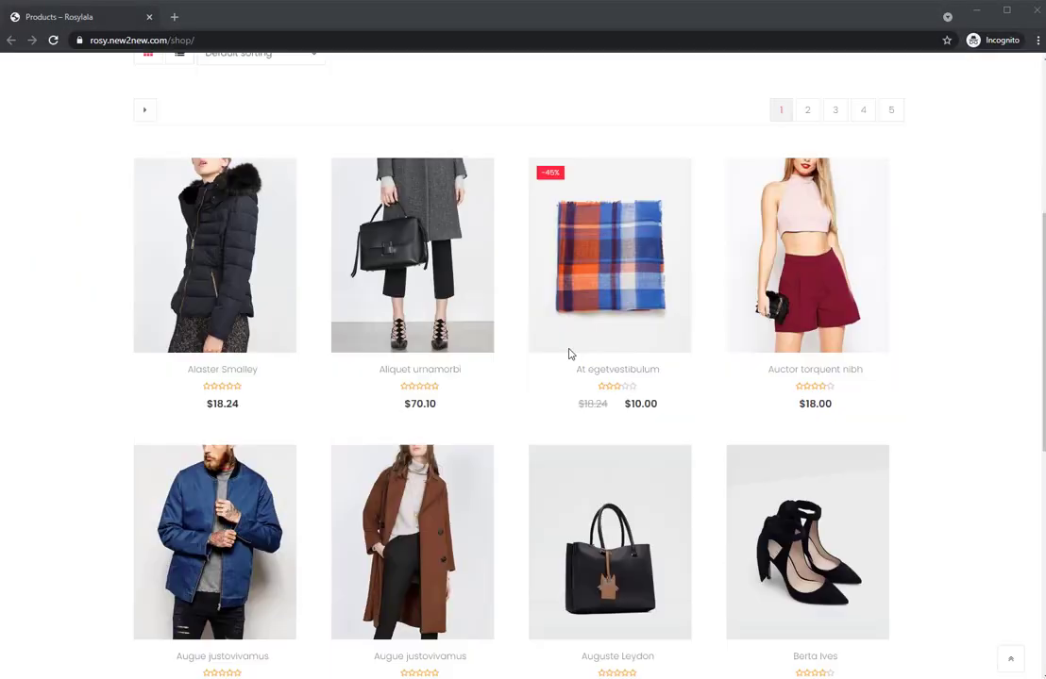
click(409, 487)
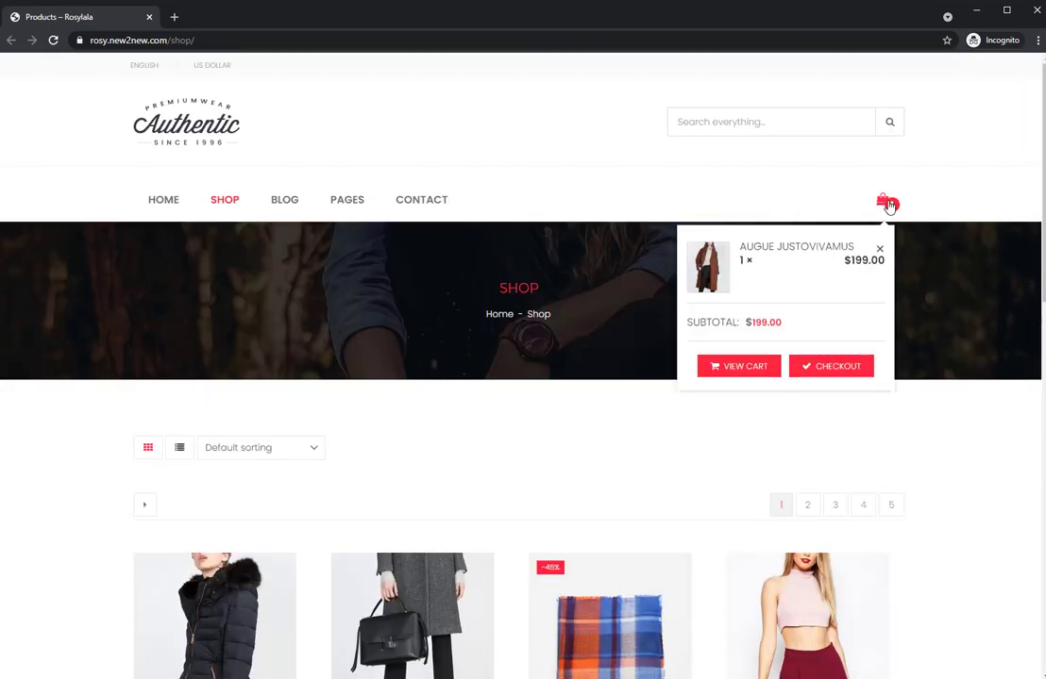
click(838, 369)
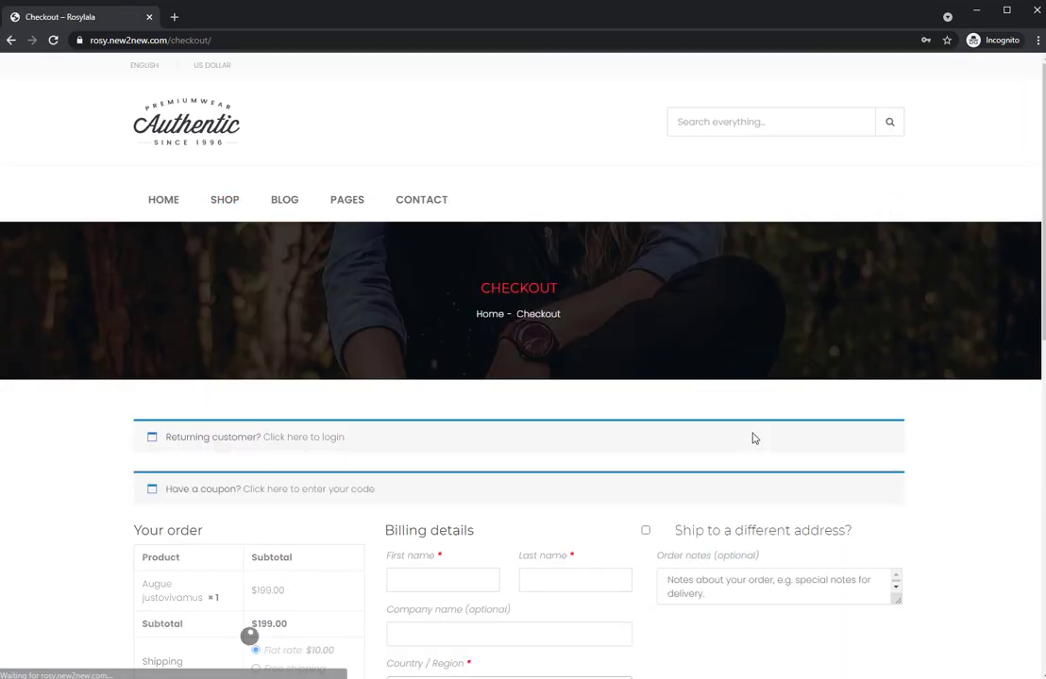
- Accept the "Yes! I want it!" order bump for the Faux Fur Coat on the checkout page
scroll(754, 439, down, 3)
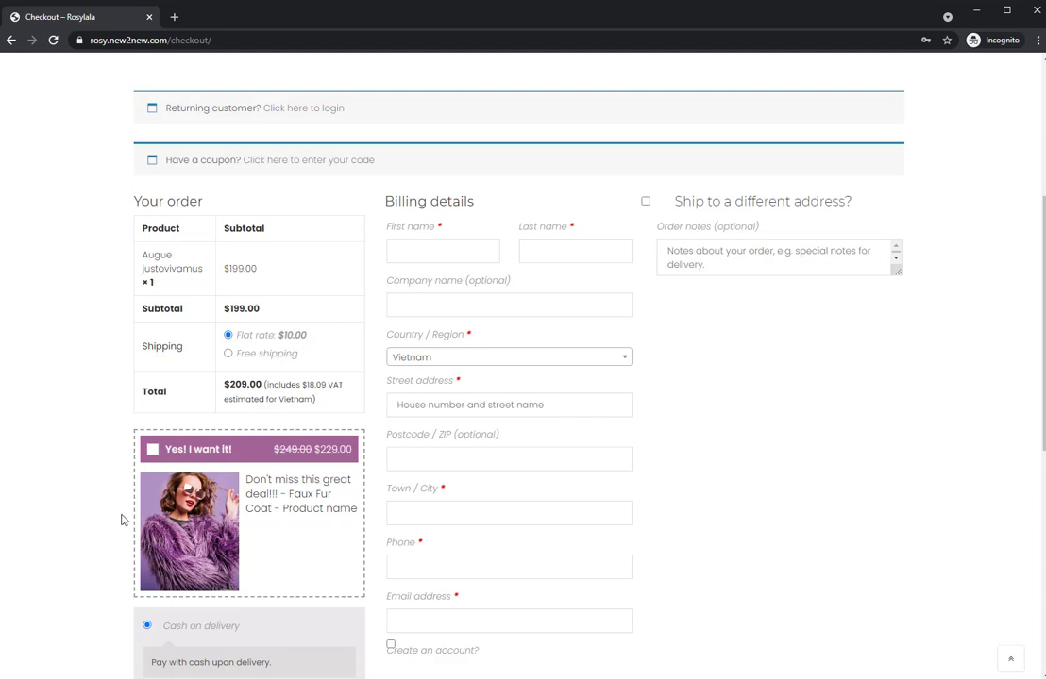
click(154, 452)
scroll(236, 515, down, 2)
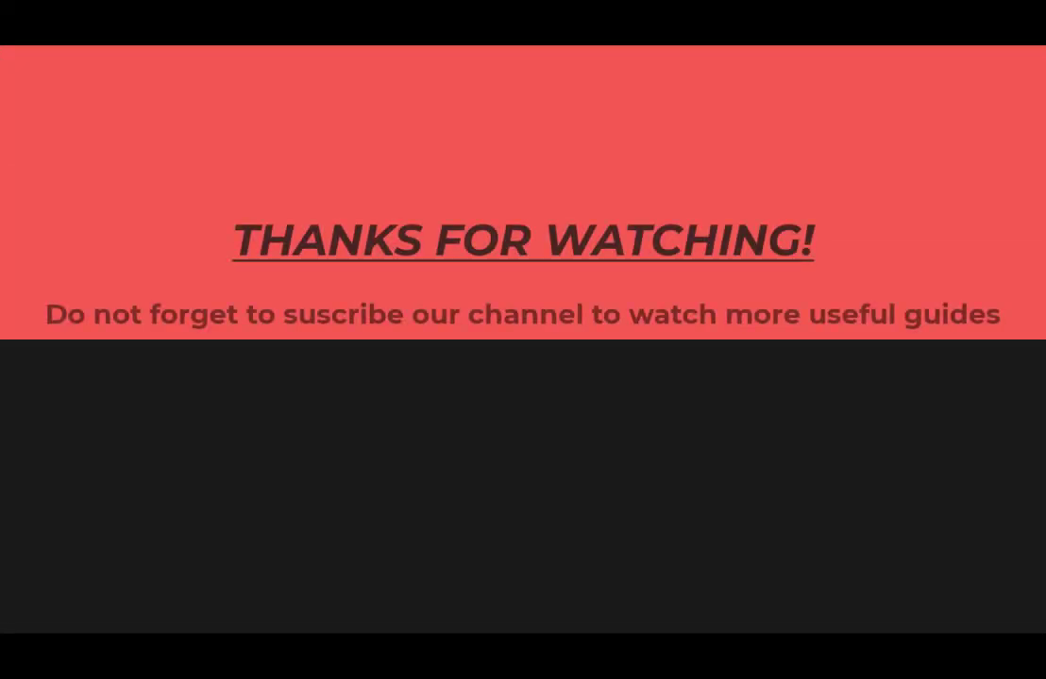